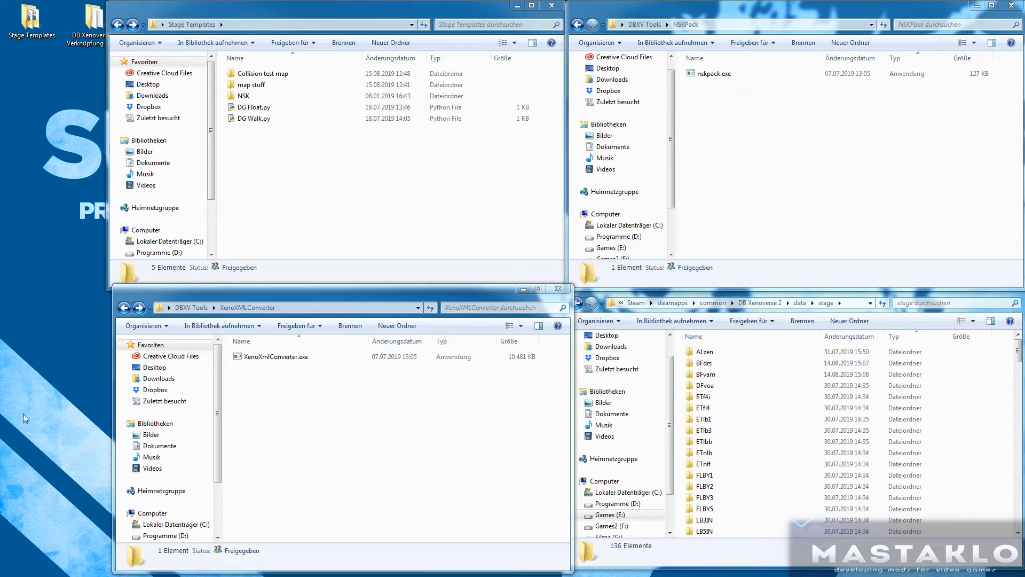
Copy the BFten folder and BFten.map from the Collision test map template into the game's data stage folder.
{"action": "left_click_drag", "start_coordinate": [305, 295], "coordinate": [300, 295]}
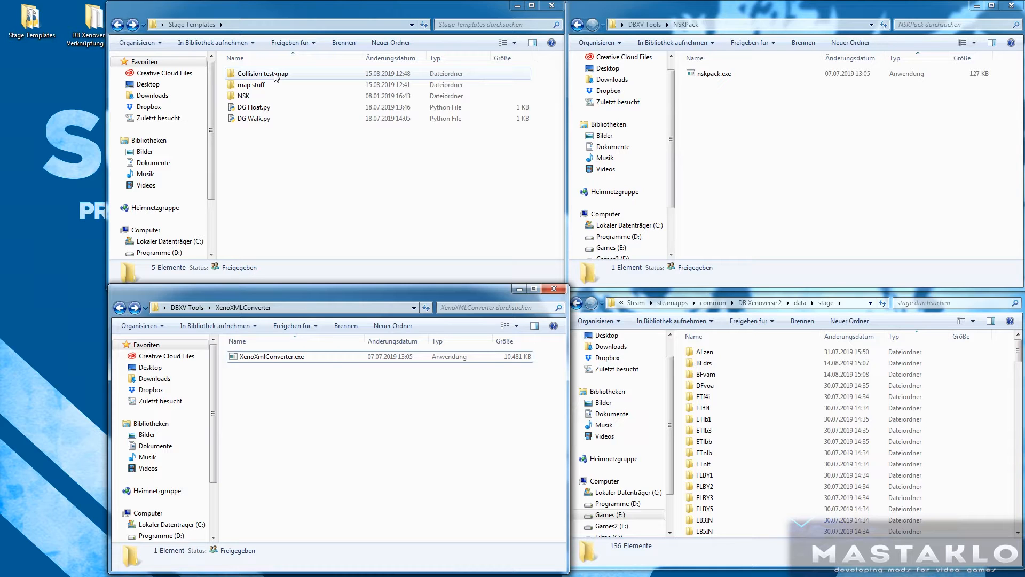
{"action": "double_click", "coordinate": [276, 77]}
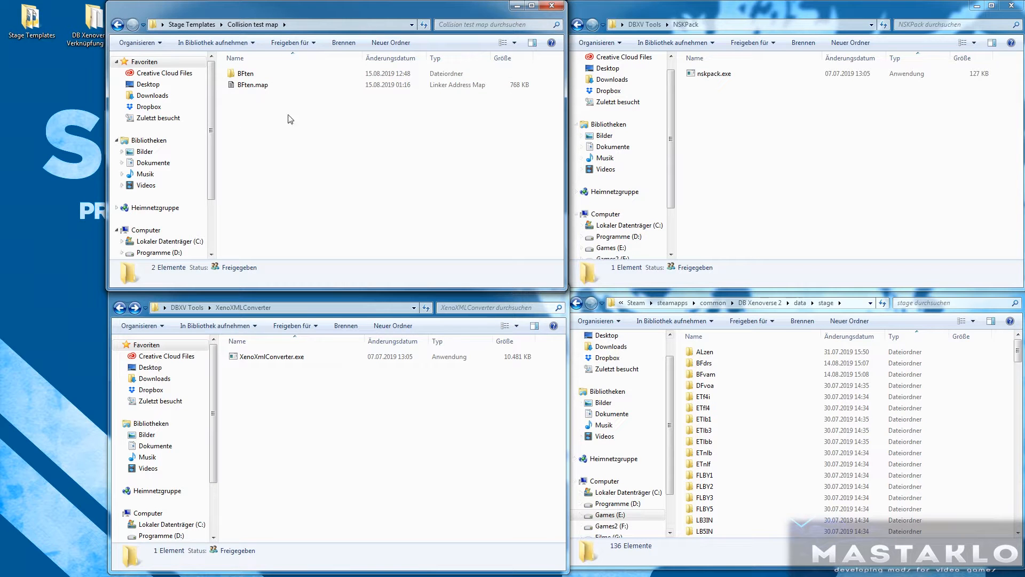
{"action": "left_click", "coordinate": [752, 564]}
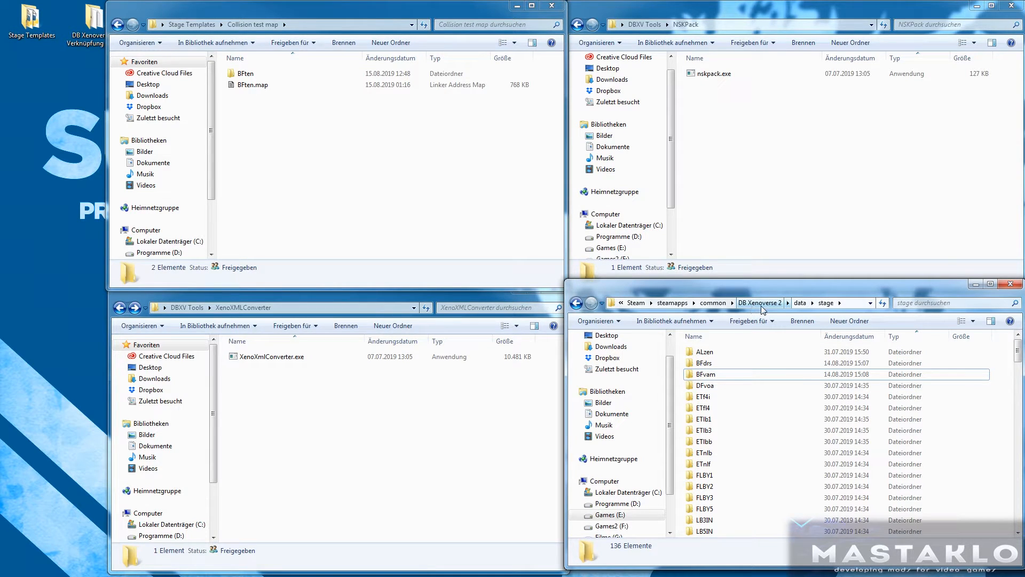
{"action": "left_click_drag", "start_coordinate": [273, 135], "coordinate": [251, 72]}
{"action": "right_click_drag", "start_coordinate": [250, 78], "coordinate": [882, 392]}
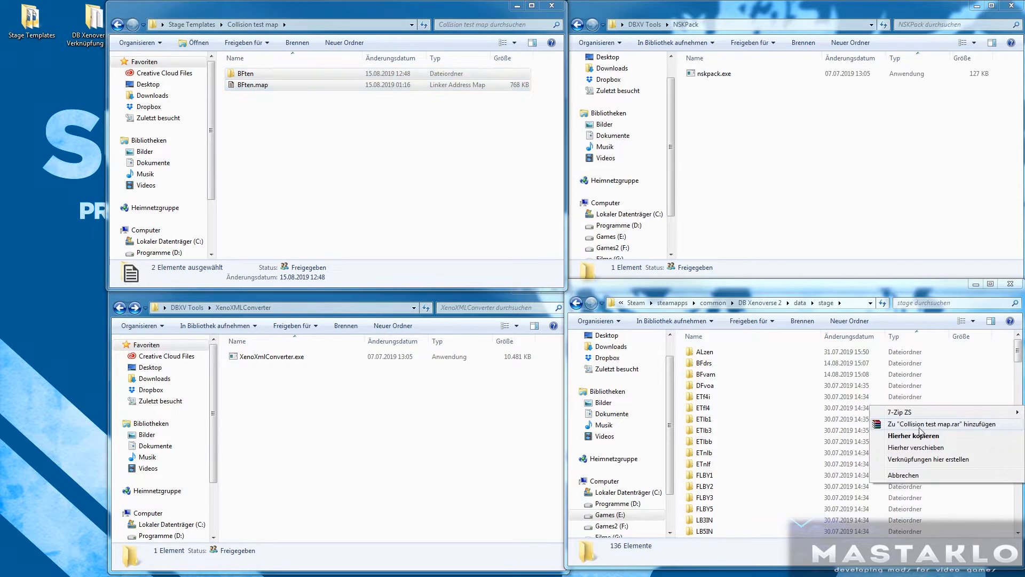
{"action": "left_click", "coordinate": [929, 444]}
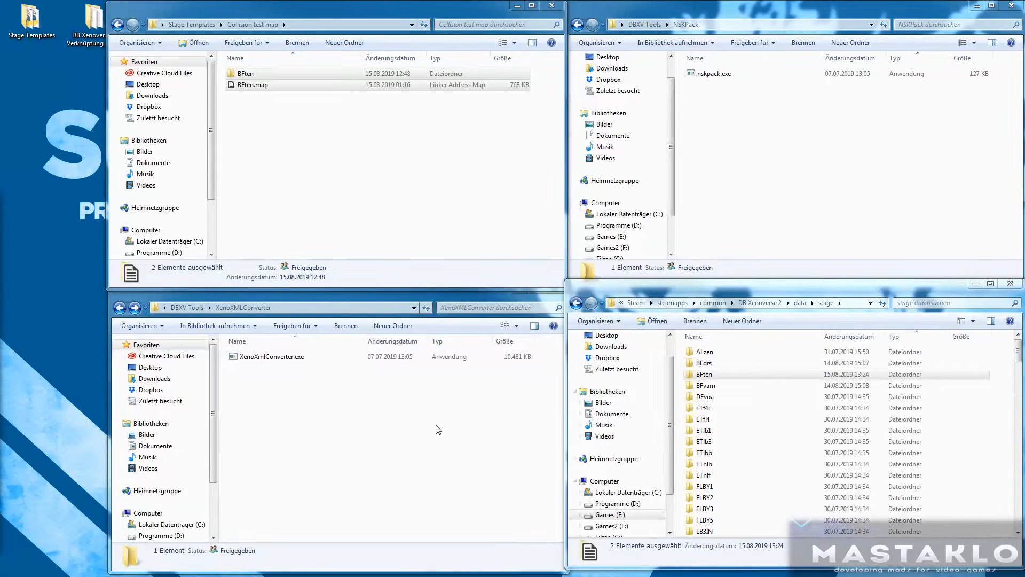
Copy BFten04.nsk from the stage's BFten folder into the NSKPack folder and unpack it with nskpack.exe.
{"action": "left_click", "coordinate": [430, 432]}
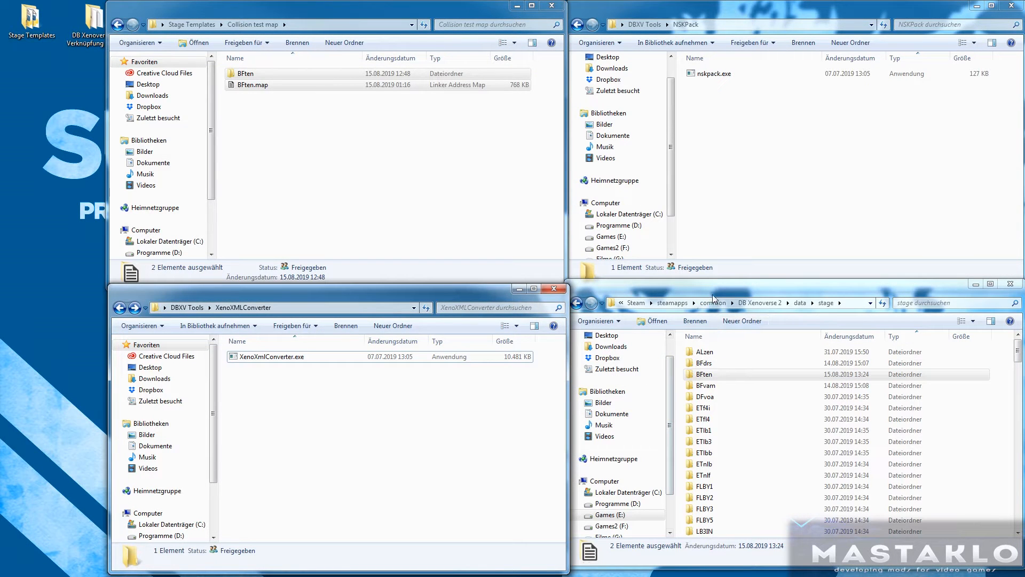
{"action": "left_click_drag", "start_coordinate": [714, 299], "coordinate": [714, 303]}
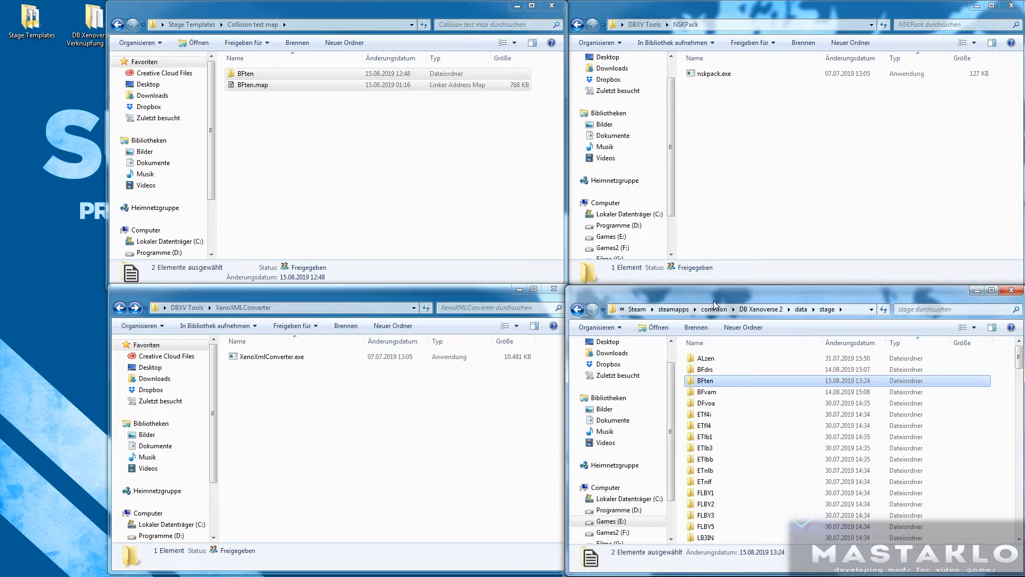
{"action": "double_click", "coordinate": [704, 381]}
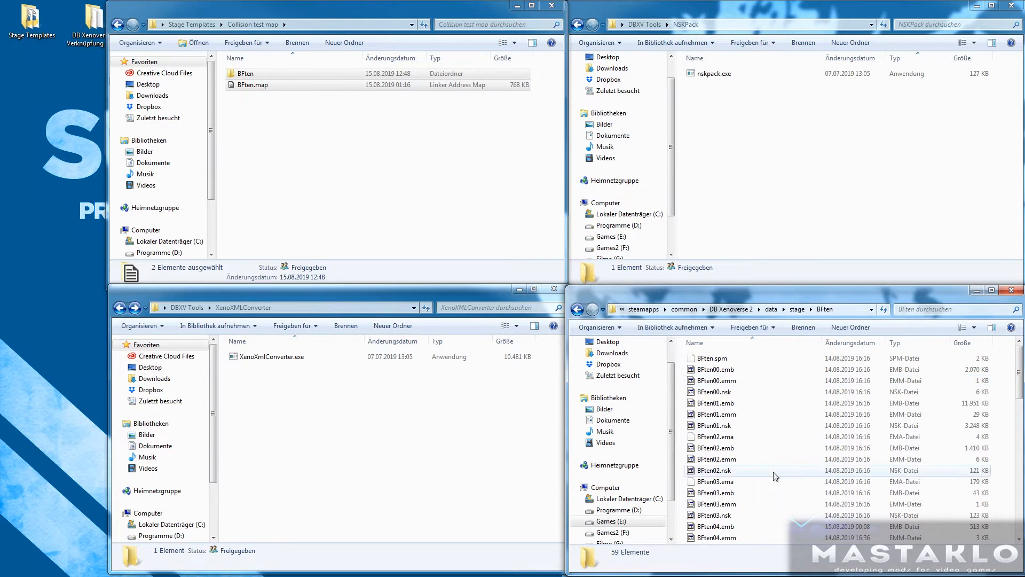
{"action": "scroll", "coordinate": [737, 414], "scroll_direction": "down", "scroll_amount": 2}
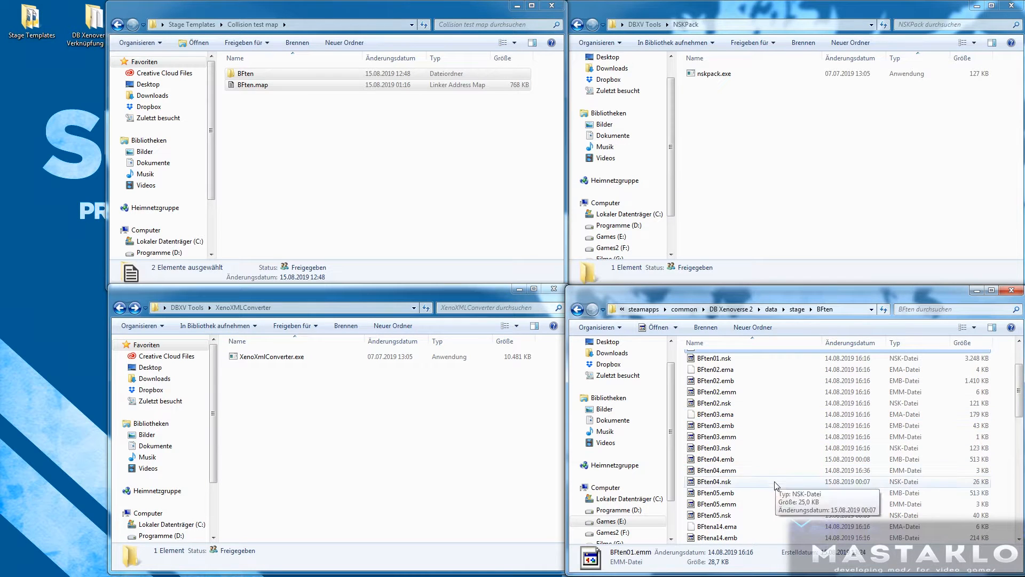
{"action": "left_click", "coordinate": [714, 483]}
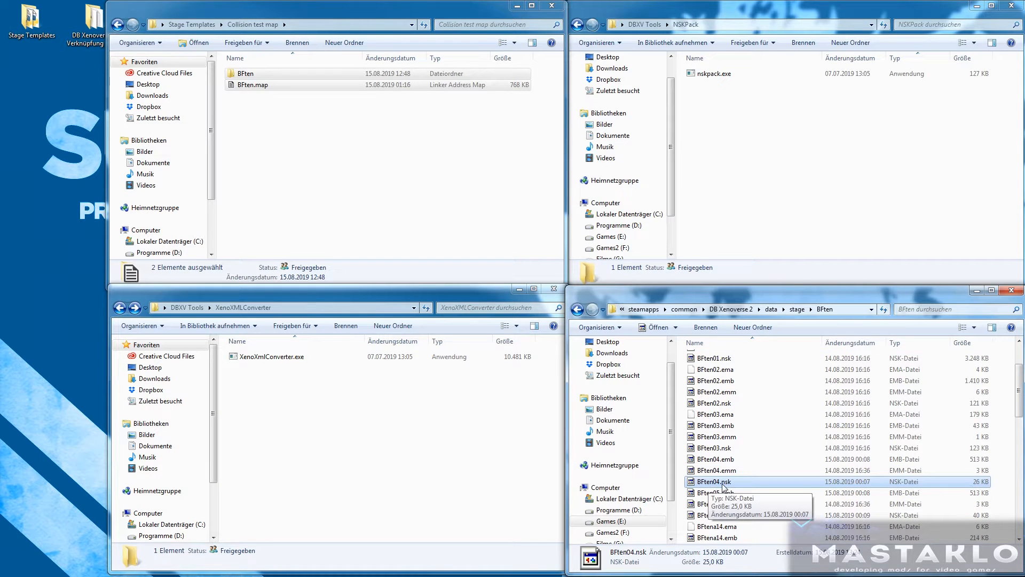
{"action": "right_click_drag", "start_coordinate": [710, 487], "coordinate": [745, 147]}
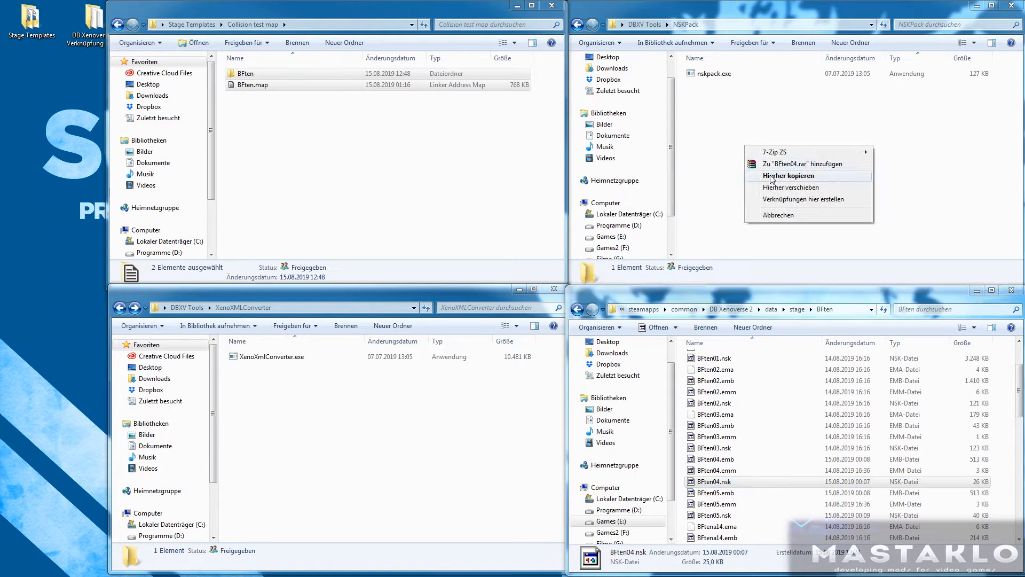
{"action": "left_click", "coordinate": [769, 151]}
{"action": "left_click_drag", "start_coordinate": [712, 82], "coordinate": [717, 74]}
Copy BFten04.emd and BFten04.esk into the EMD_FBX_Olganix folder and convert the EMD file to FBX with emdfbx.exe.
{"action": "left_click", "coordinate": [726, 96]}
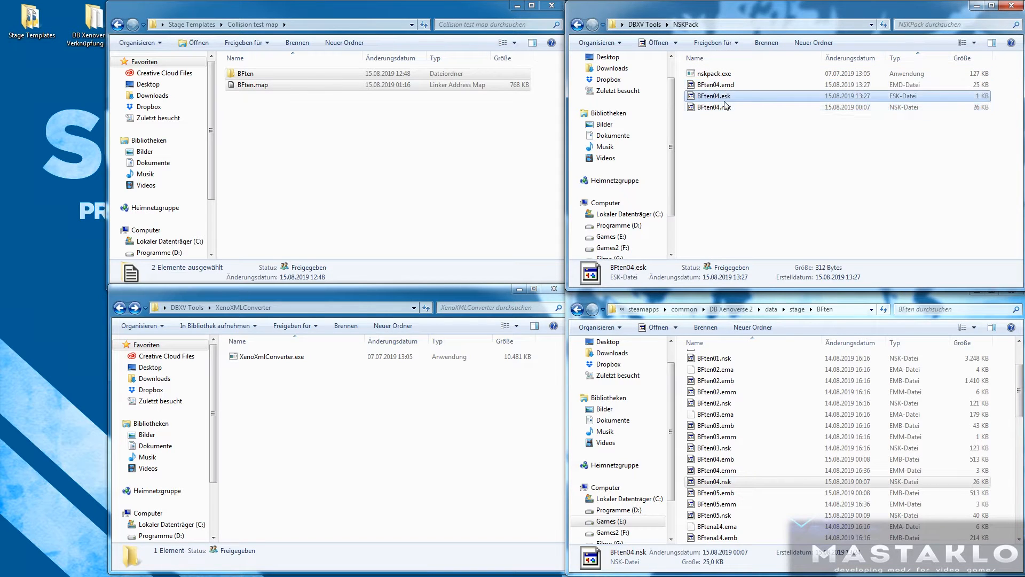
{"action": "key", "text": "shift+Up"}
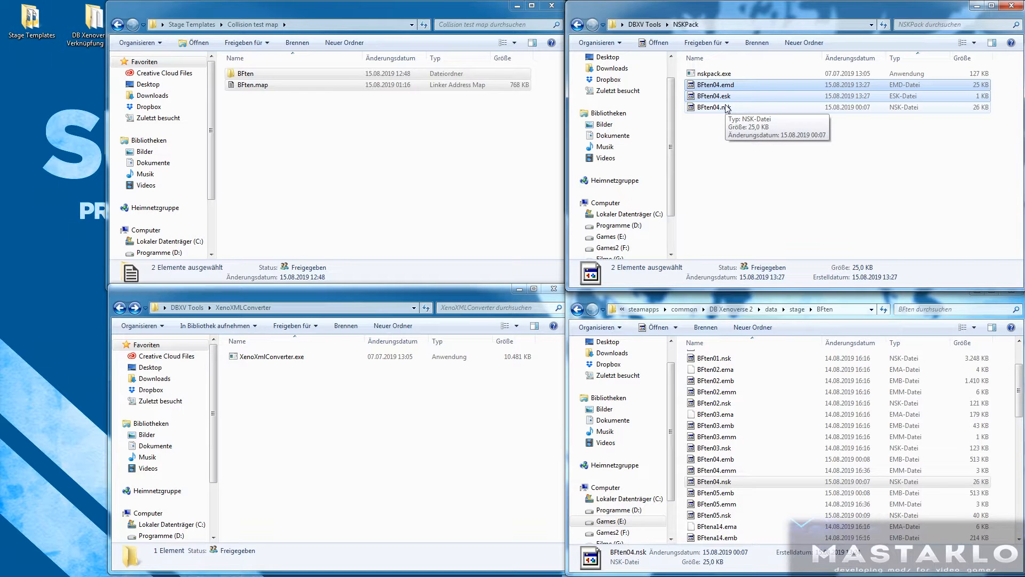
{"action": "key", "text": "BackSpace"}
{"action": "double_click", "coordinate": [739, 143]}
{"action": "key", "text": "ctrl+v"}
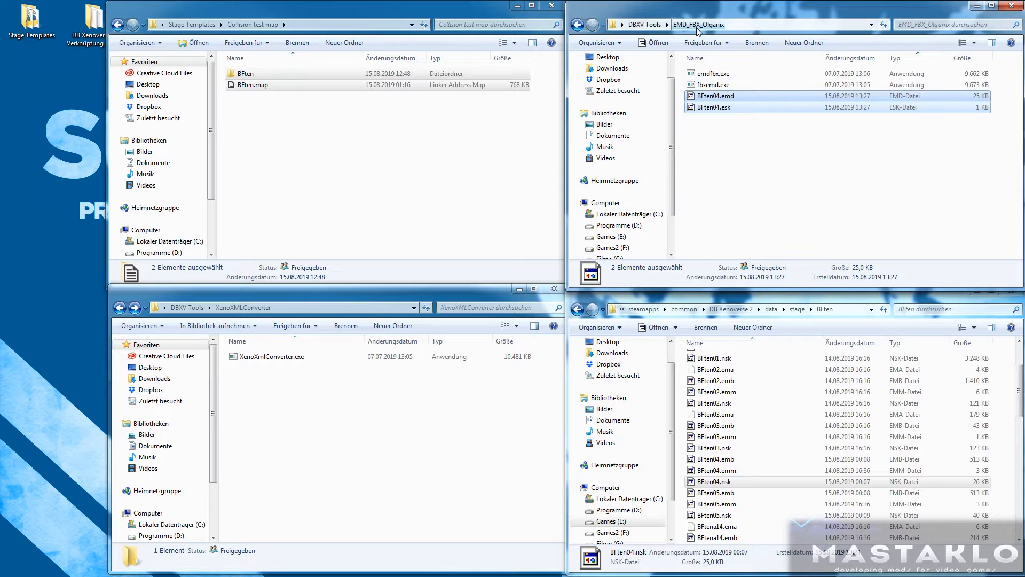
{"action": "left_click_drag", "start_coordinate": [710, 101], "coordinate": [711, 79]}
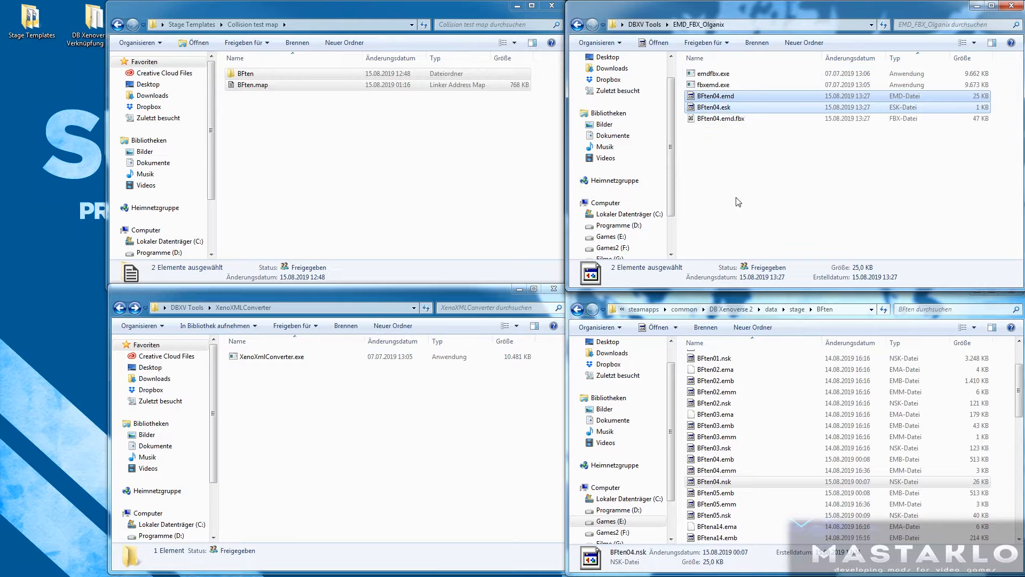
Switch to 3ds Max and import BFten04.emd.fbx with the Xenoverse import preset.
{"action": "left_click", "coordinate": [731, 120]}
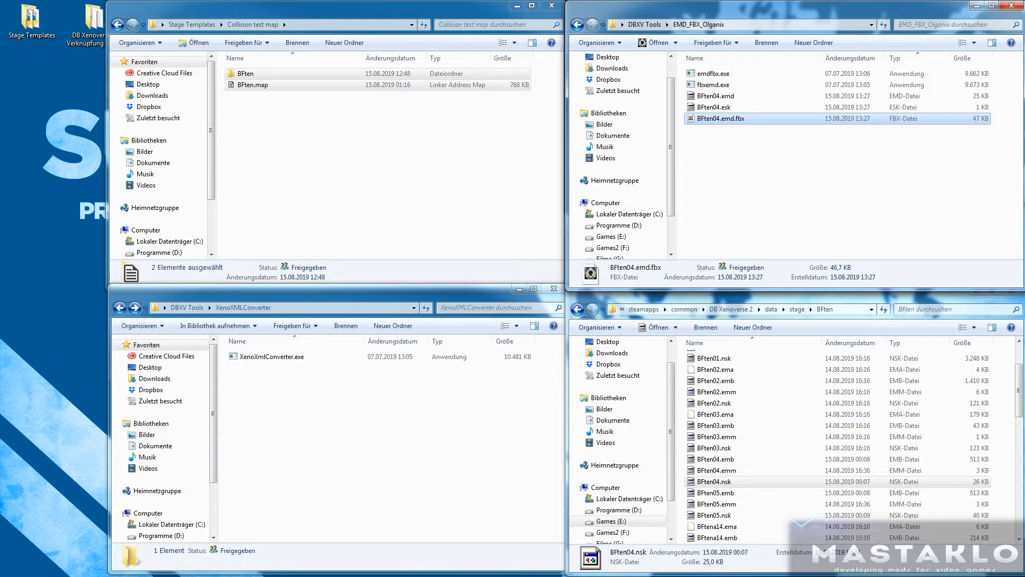
{"action": "key", "text": "alt+Tab"}
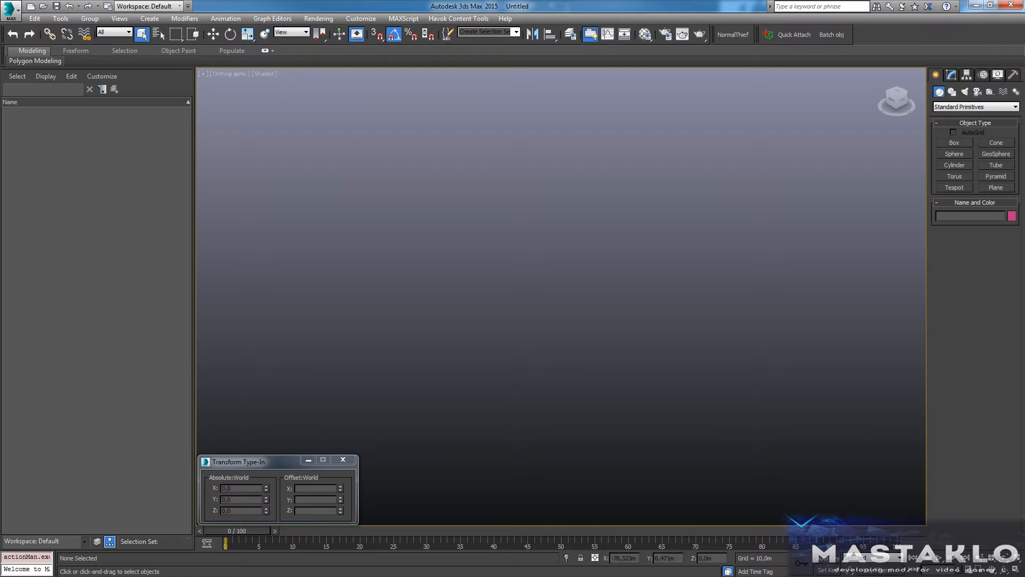
{"action": "left_click", "coordinate": [10, 10]}
{"action": "left_click", "coordinate": [24, 126]}
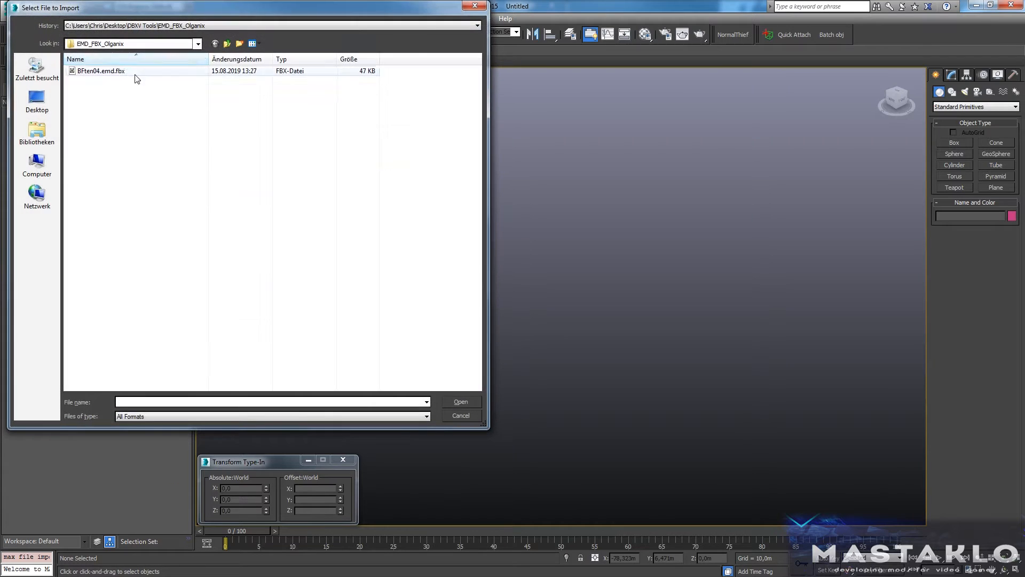
{"action": "double_click", "coordinate": [118, 73]}
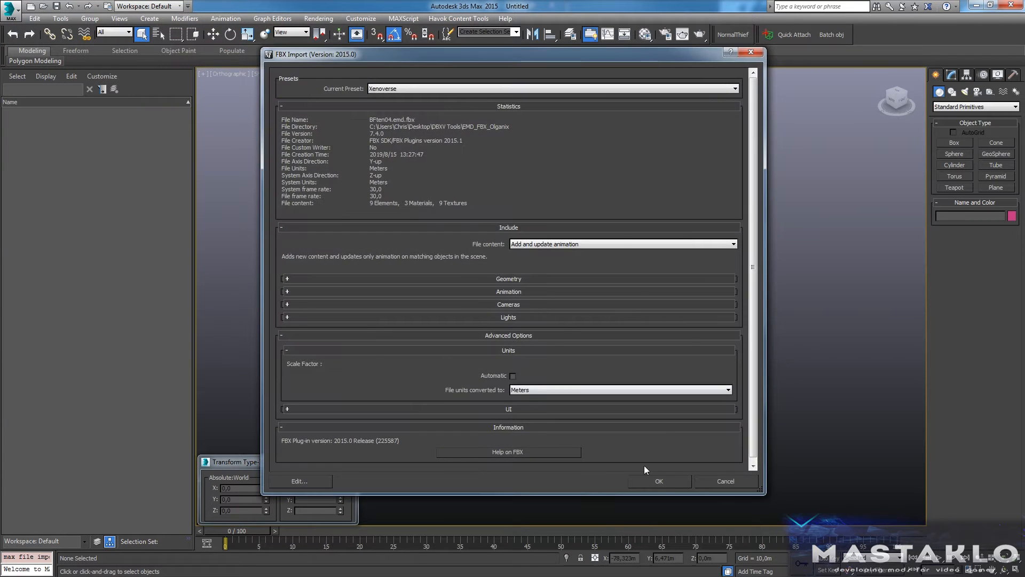
{"action": "left_click", "coordinate": [655, 478]}
{"action": "scroll", "coordinate": [605, 382], "scroll_direction": "down", "scroll_amount": 4}
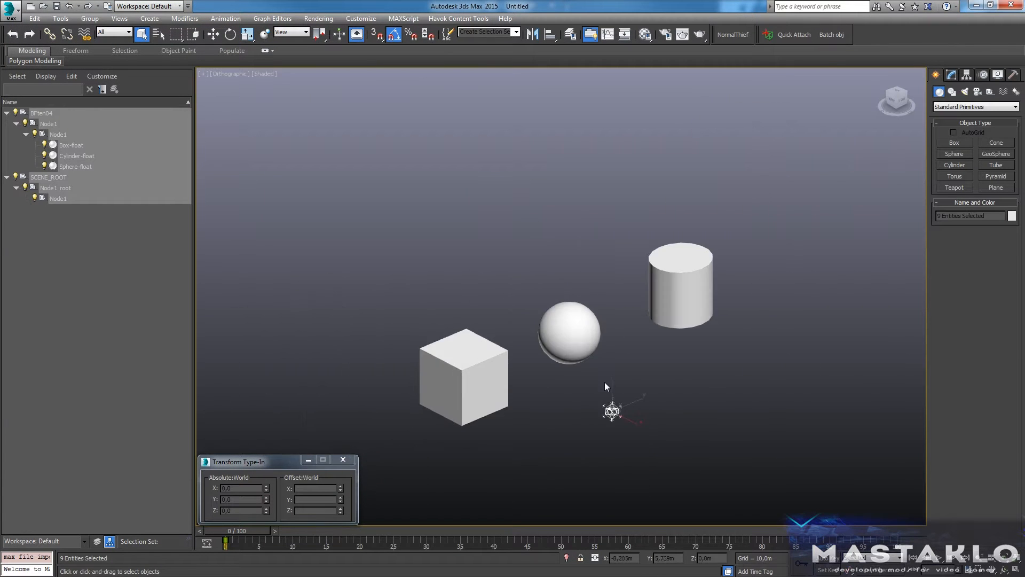
Delete all imported scene nodes except Box-float, Cylinder-float and Sphere-float.
{"action": "scroll", "coordinate": [598, 363], "scroll_direction": "up", "scroll_amount": 2}
{"action": "scroll", "coordinate": [598, 363], "scroll_direction": "down", "scroll_amount": 1}
{"action": "left_click", "coordinate": [433, 227]}
{"action": "key", "text": "ctrl+a"}
{"action": "left_click", "coordinate": [84, 146], "text": "ctrl"}
{"action": "left_click", "coordinate": [83, 156], "text": "ctrl"}
{"action": "left_click", "coordinate": [82, 165], "text": "ctrl"}
{"action": "scroll", "coordinate": [555, 356], "scroll_direction": "up", "scroll_amount": 3}
{"action": "key", "text": "Delete"}
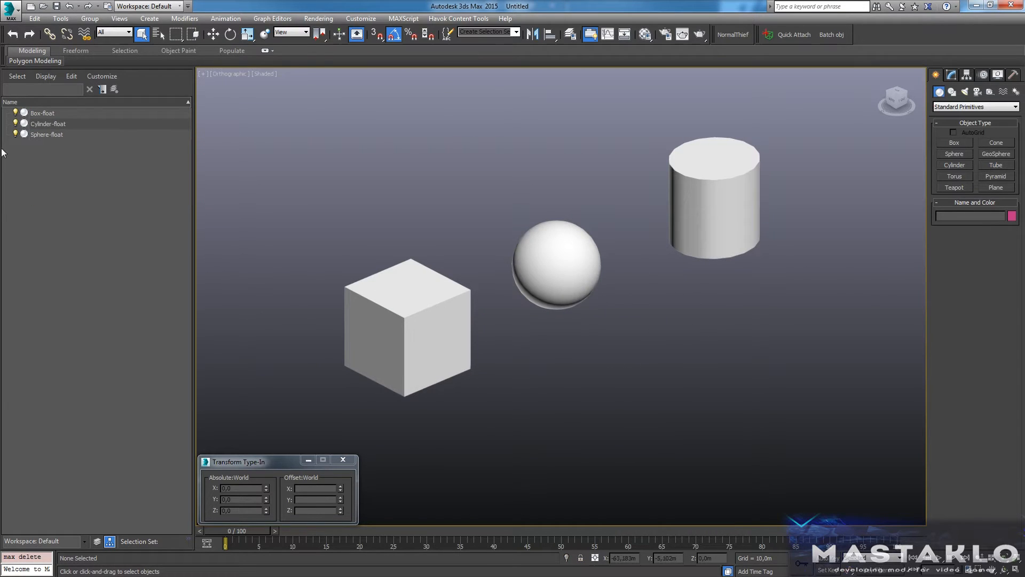
Examine the imported box, sphere and cylinder by selecting each of them in turn.
{"action": "scroll", "coordinate": [559, 350], "scroll_direction": "down", "scroll_amount": 2}
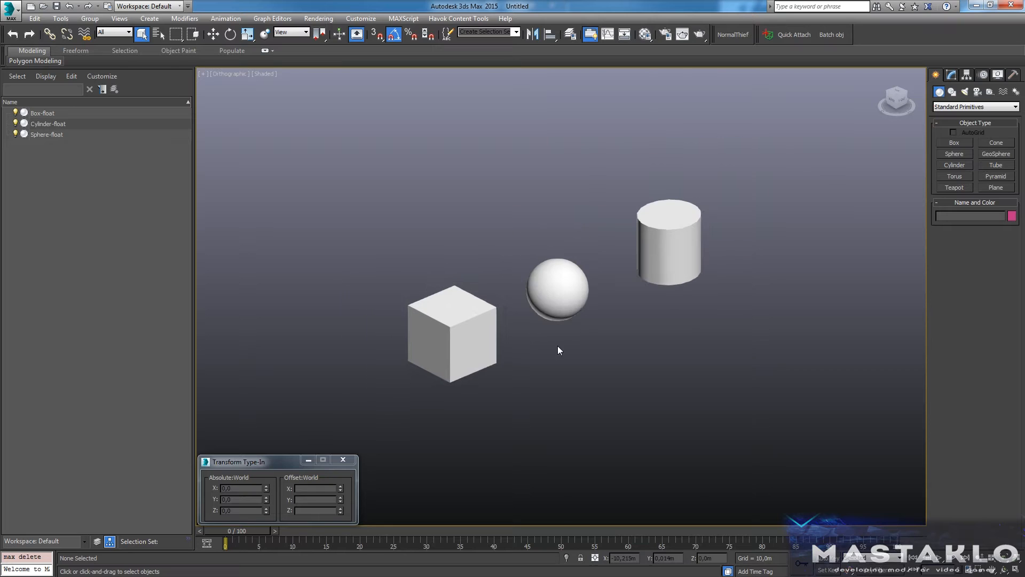
{"action": "left_click", "coordinate": [441, 348]}
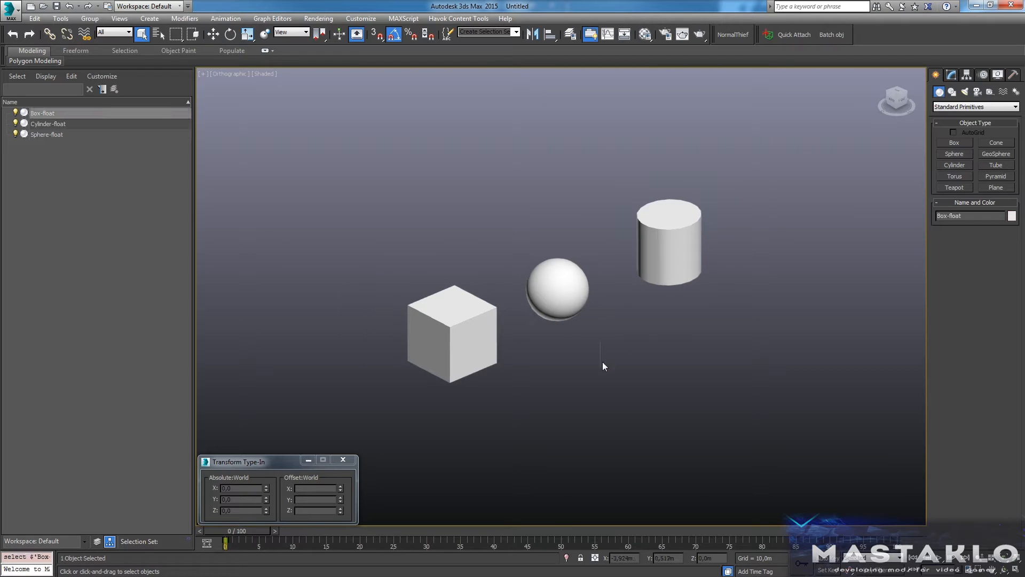
{"action": "left_click", "coordinate": [568, 354]}
{"action": "scroll", "coordinate": [580, 325], "scroll_direction": "up", "scroll_amount": 1}
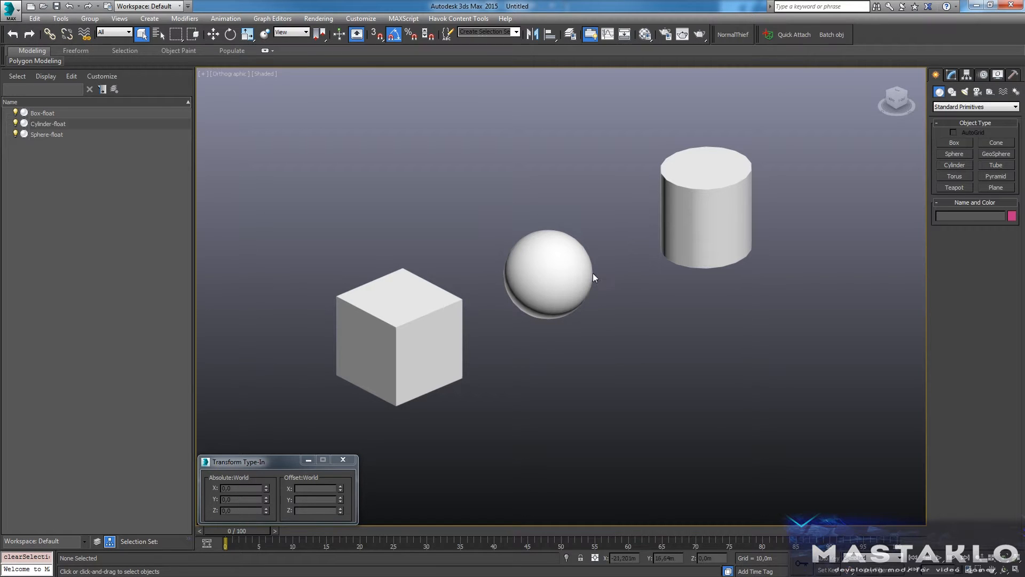
{"action": "middle_click_drag", "start_coordinate": [594, 277], "coordinate": [625, 279]}
{"action": "left_click", "coordinate": [451, 337]}
{"action": "left_click", "coordinate": [578, 316]}
{"action": "left_click", "coordinate": [719, 214]}
{"action": "scroll", "coordinate": [577, 331], "scroll_direction": "down", "scroll_amount": 6}
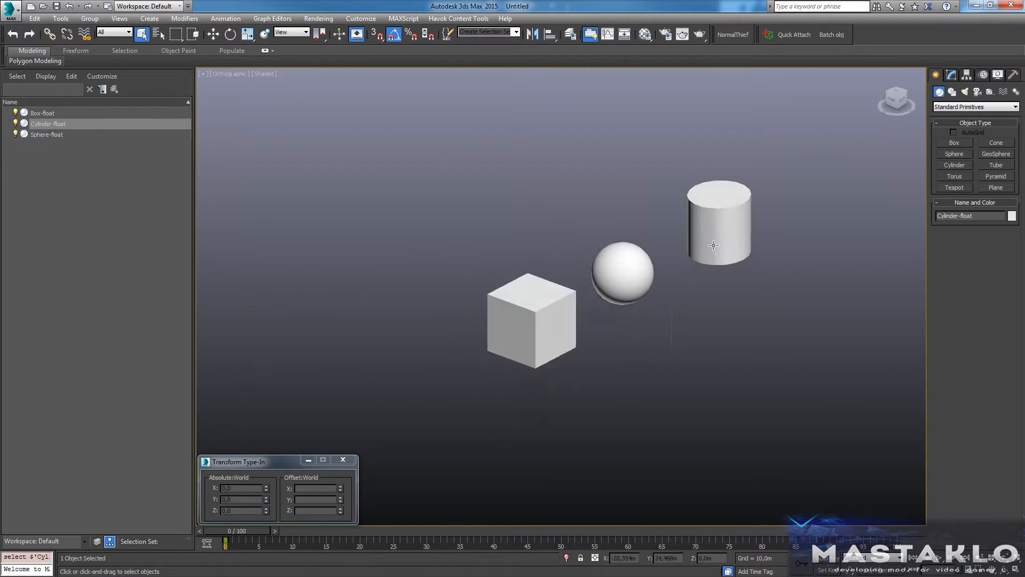
{"action": "scroll", "coordinate": [526, 342], "scroll_direction": "up", "scroll_amount": 4}
Rotate the box as a test and undo the rotation.
{"action": "left_click", "coordinate": [513, 327]}
{"action": "middle_click_drag", "start_coordinate": [737, 296], "coordinate": [495, 357], "text": "alt"}
{"action": "key", "text": "r"}
{"action": "key", "text": "e"}
{"action": "left_click_drag", "start_coordinate": [638, 355], "coordinate": [657, 298]}
{"action": "middle_click_drag", "start_coordinate": [657, 298], "coordinate": [710, 255], "text": "alt"}
{"action": "left_click", "coordinate": [69, 6]}
Try scaling the box non-uniformly, cancelling each attempt.
{"action": "right_click", "coordinate": [543, 300]}
{"action": "left_click", "coordinate": [565, 270]}
{"action": "middle_click_drag", "start_coordinate": [544, 278], "coordinate": [530, 353], "text": "alt"}
{"action": "right_click", "coordinate": [549, 295]}
{"action": "left_click", "coordinate": [599, 284]}
{"action": "key", "text": "w"}
{"action": "key", "text": "r"}
{"action": "left_click_drag", "start_coordinate": [691, 216], "coordinate": [759, 232]}
{"action": "right_click", "coordinate": [760, 231]}
{"action": "mouse_move", "coordinate": [641, 240]}
{"action": "left_mouse_down"}
{"action": "mouse_move", "coordinate": [634, 295]}
{"action": "mouse_move", "coordinate": [650, 249]}
{"action": "left_mouse_up"}
{"action": "right_click", "coordinate": [650, 249]}
Try stretching the sphere to about 351% along X and rotating it, cancelling both transforms.
{"action": "middle_click_drag", "start_coordinate": [684, 177], "coordinate": [657, 340]}
{"action": "mouse_move", "coordinate": [553, 356]}
{"action": "middle_mouse_down", "text": "alt"}
{"action": "mouse_move", "coordinate": [539, 336]}
{"action": "mouse_move", "coordinate": [538, 358]}
{"action": "middle_mouse_up", "text": "alt"}
{"action": "left_click", "coordinate": [567, 342]}
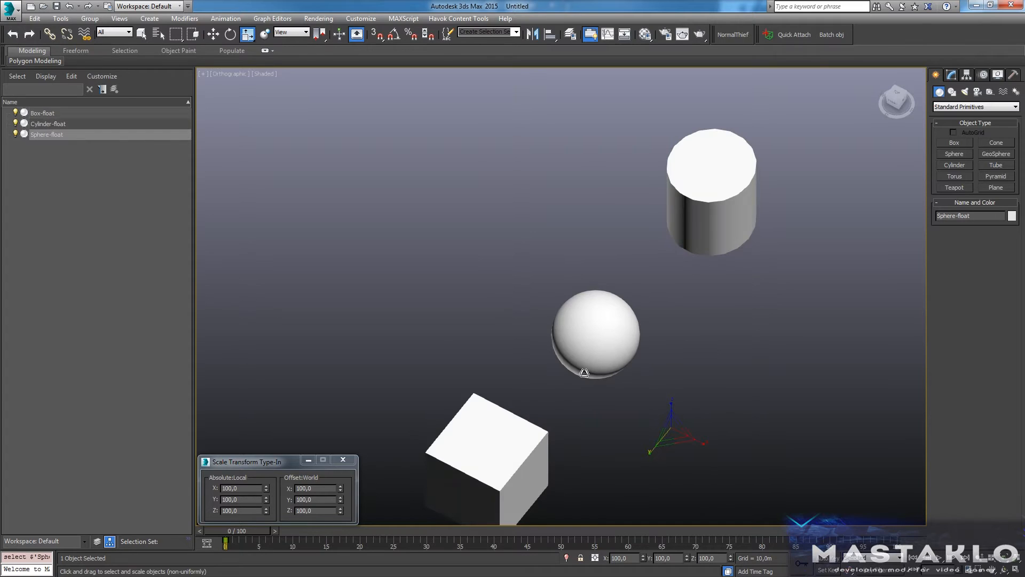
{"action": "left_click_drag", "start_coordinate": [630, 360], "coordinate": [704, 407]}
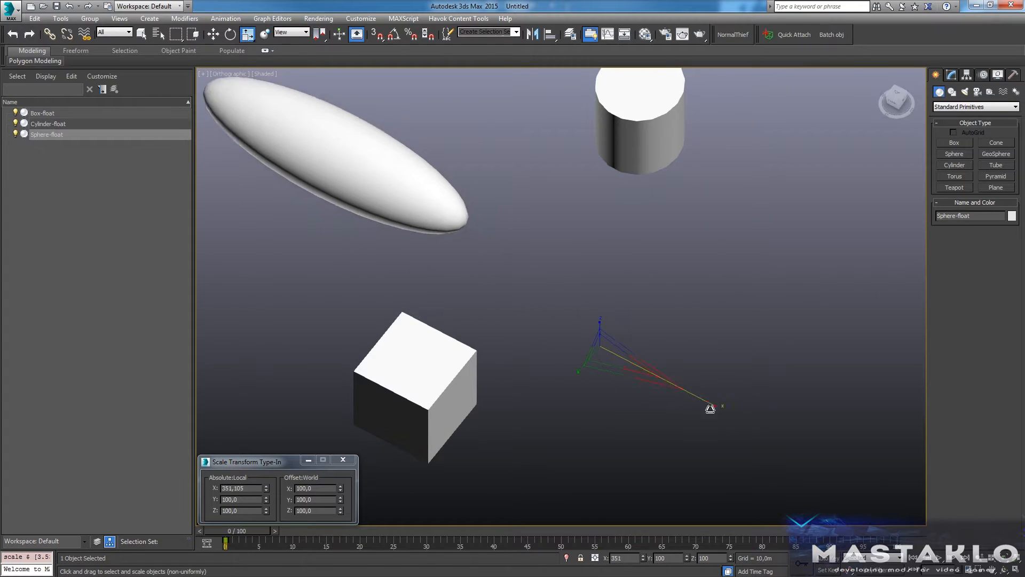
{"action": "right_click", "coordinate": [705, 408]}
{"action": "key", "text": "e"}
{"action": "left_click_drag", "start_coordinate": [623, 346], "coordinate": [669, 320]}
{"action": "right_click", "coordinate": [666, 371]}
Scale and rotate the sphere as a test, and undo both changes.
{"action": "key", "text": "r"}
{"action": "left_click_drag", "start_coordinate": [630, 365], "coordinate": [678, 380]}
{"action": "right_click", "coordinate": [678, 380]}
{"action": "left_click_drag", "start_coordinate": [583, 367], "coordinate": [546, 419]}
{"action": "key", "text": "e"}
{"action": "left_click_drag", "start_coordinate": [608, 372], "coordinate": [567, 369]}
{"action": "middle_click_drag", "start_coordinate": [515, 293], "coordinate": [563, 334], "text": "alt"}
{"action": "left_click", "coordinate": [69, 7]}
{"action": "left_click", "coordinate": [70, 7]}
{"action": "middle_click_drag", "start_coordinate": [413, 319], "coordinate": [423, 327], "text": "alt"}
{"action": "middle_click_drag", "start_coordinate": [504, 370], "coordinate": [565, 432], "text": "alt"}
Rotate the cylinder 90 degrees about X with angle snap on as a test, undo it and clear the selection.
{"action": "left_click", "coordinate": [588, 302]}
{"action": "scroll", "coordinate": [550, 314], "scroll_direction": "up", "scroll_amount": 5}
{"action": "middle_click_drag", "start_coordinate": [574, 277], "coordinate": [591, 189]}
{"action": "middle_click_drag", "start_coordinate": [574, 241], "coordinate": [561, 307], "text": "alt"}
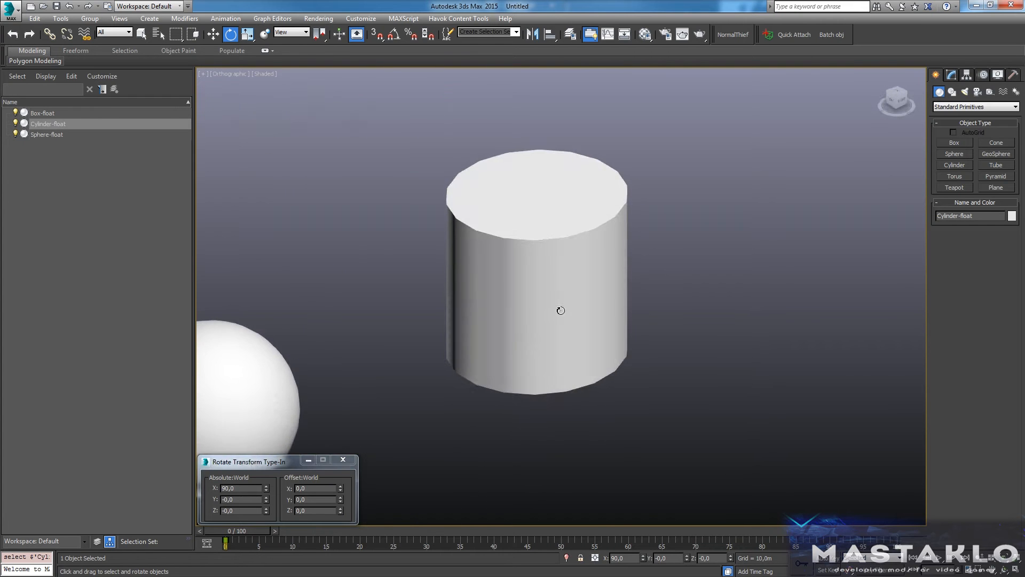
{"action": "scroll", "coordinate": [560, 308], "scroll_direction": "down", "scroll_amount": 2}
{"action": "key", "text": "a"}
{"action": "left_click_drag", "start_coordinate": [393, 489], "coordinate": [442, 470]}
{"action": "scroll", "coordinate": [442, 470], "scroll_direction": "down", "scroll_amount": 5}
{"action": "middle_click_drag", "start_coordinate": [442, 470], "coordinate": [601, 365]}
{"action": "scroll", "coordinate": [541, 351], "scroll_direction": "up", "scroll_amount": 3}
{"action": "scroll", "coordinate": [527, 394], "scroll_direction": "down", "scroll_amount": 2}
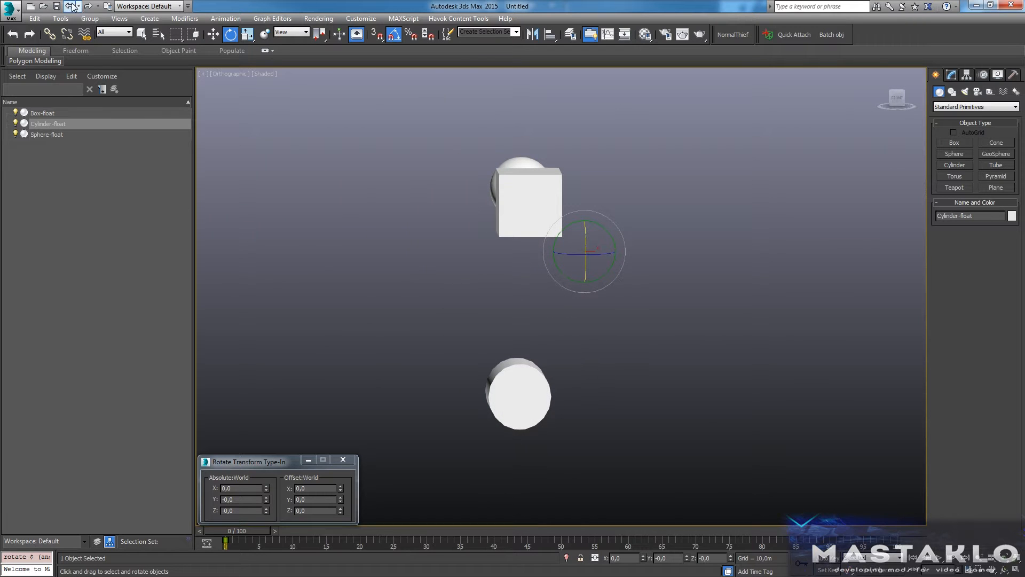
{"action": "left_click", "coordinate": [72, 7]}
{"action": "scroll", "coordinate": [514, 236], "scroll_direction": "up", "scroll_amount": 2}
{"action": "middle_click_drag", "start_coordinate": [515, 235], "coordinate": [514, 241], "text": "alt"}
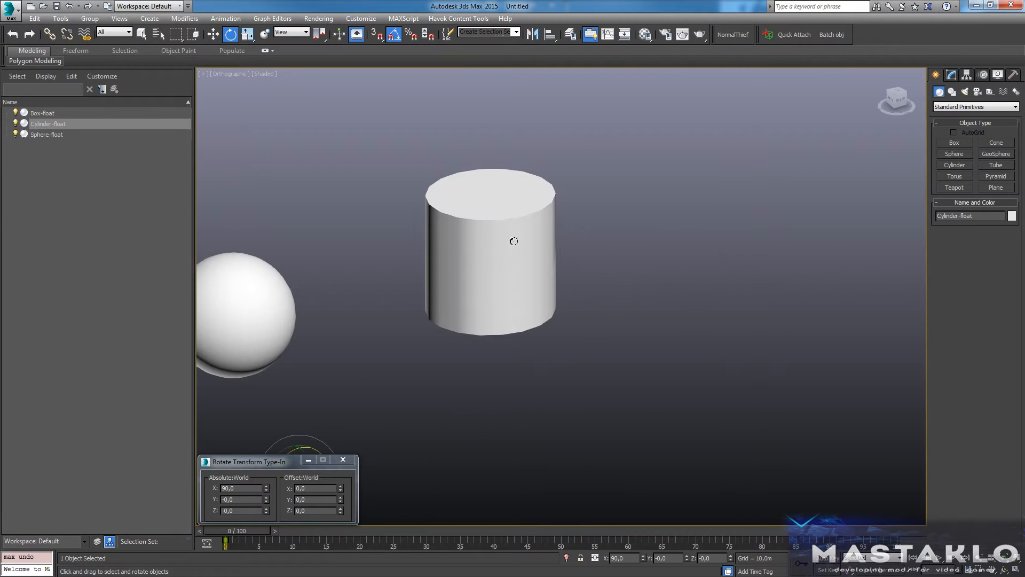
{"action": "scroll", "coordinate": [509, 288], "scroll_direction": "down", "scroll_amount": 3}
{"action": "middle_click_drag", "start_coordinate": [590, 361], "coordinate": [634, 343], "text": "alt"}
{"action": "left_click", "coordinate": [610, 329]}
Draw a box about 12.4 m long, 15.1 m wide and 8.3 m high in front of the sphere and cylinder.
{"action": "scroll", "coordinate": [610, 336], "scroll_direction": "up", "scroll_amount": 2}
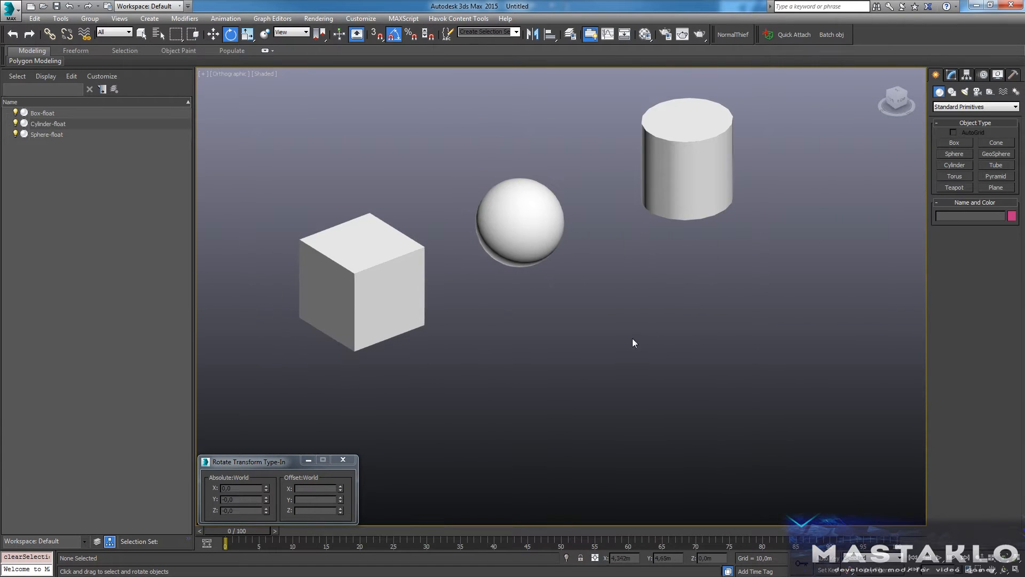
{"action": "left_click", "coordinate": [419, 300]}
{"action": "left_click", "coordinate": [949, 143]}
{"action": "mouse_move", "coordinate": [668, 415]}
{"action": "left_mouse_down"}
{"action": "mouse_move", "coordinate": [615, 393]}
{"action": "mouse_move", "coordinate": [671, 333]}
{"action": "left_mouse_up"}
{"action": "left_click", "coordinate": [667, 268]}
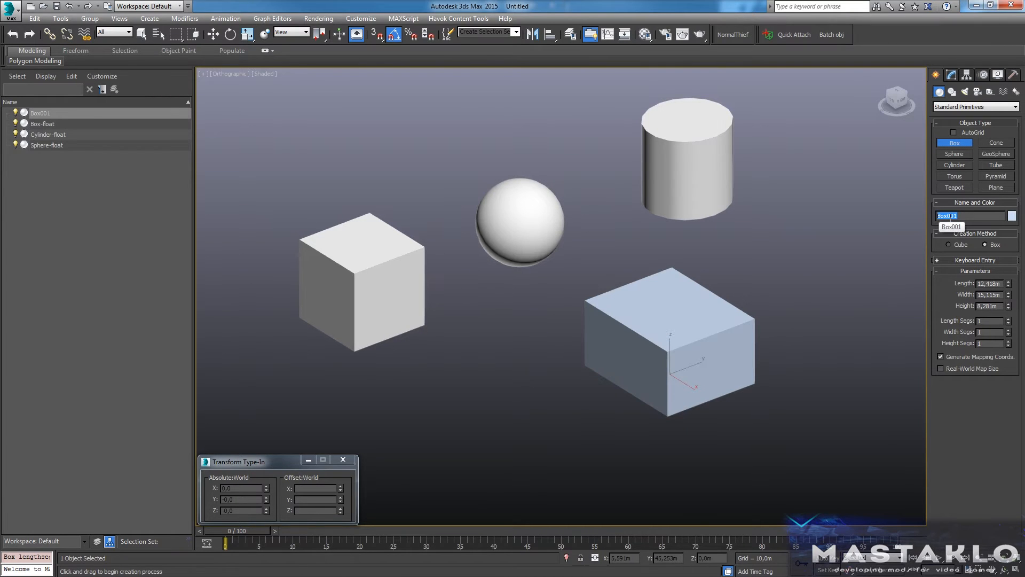
Draw a second box about 10.3 m long, 9.5 m wide and 4.7 m high beside the first and delete it.
{"action": "middle_click_drag", "start_coordinate": [789, 279], "coordinate": [700, 264]}
{"action": "scroll", "coordinate": [698, 267], "scroll_direction": "down", "scroll_amount": 2}
{"action": "scroll", "coordinate": [661, 325], "scroll_direction": "up", "scroll_amount": 2}
{"action": "middle_click_drag", "start_coordinate": [661, 325], "coordinate": [602, 337], "text": "alt"}
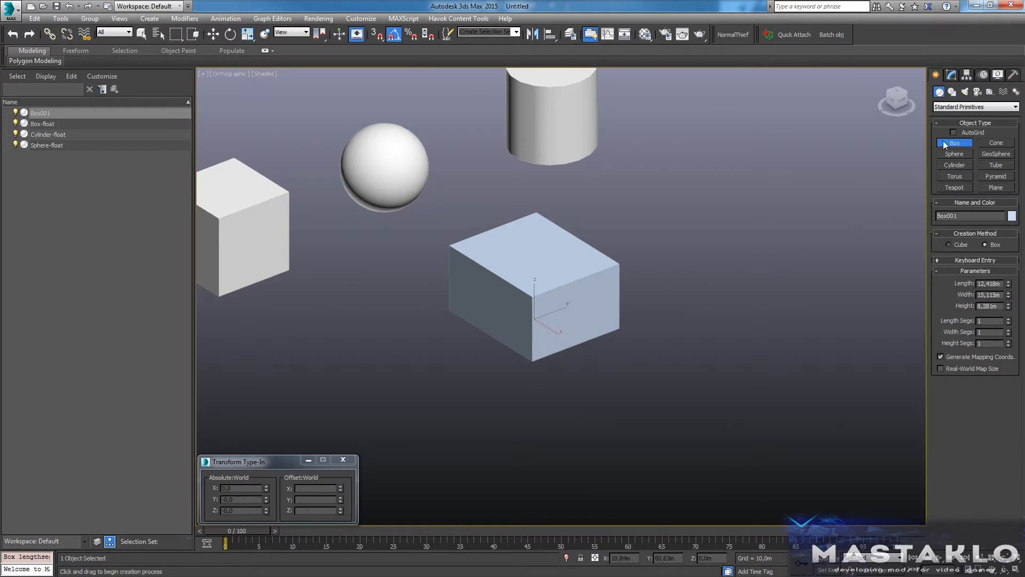
{"action": "left_click_drag", "start_coordinate": [728, 398], "coordinate": [747, 335]}
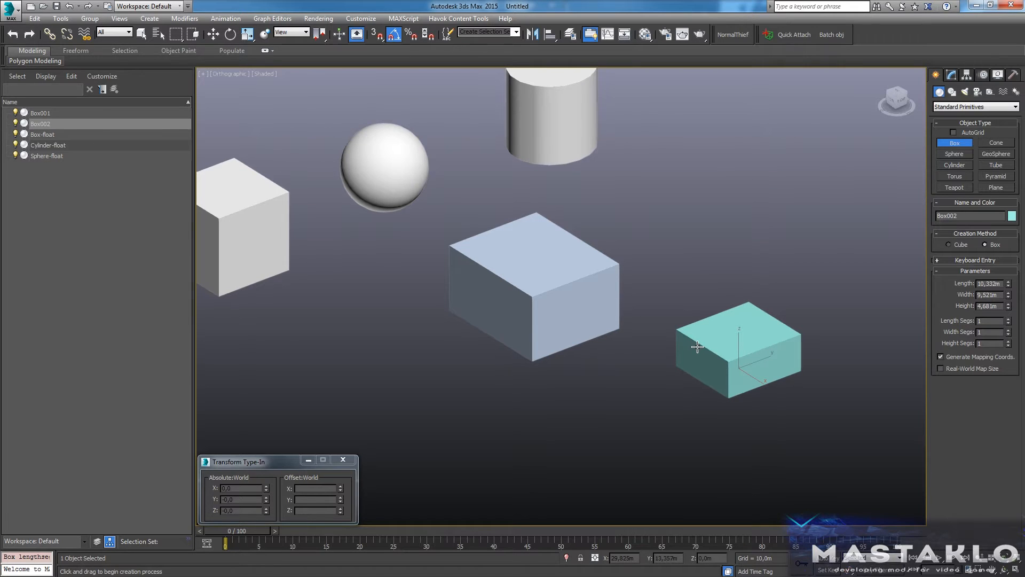
{"action": "key", "text": "Delete"}
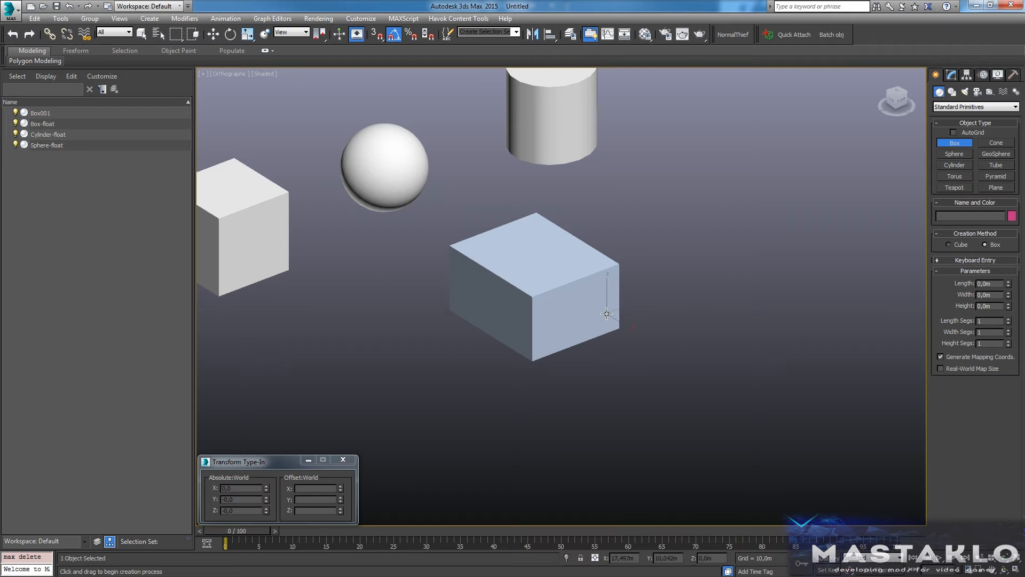
Move the new box horizontally to about X 9.1 m, Y -8.8 m, near the imported box.
{"action": "middle_click_drag", "start_coordinate": [606, 313], "coordinate": [707, 325]}
{"action": "right_click", "coordinate": [689, 334]}
{"action": "key", "text": "w"}
{"action": "left_click", "coordinate": [649, 313]}
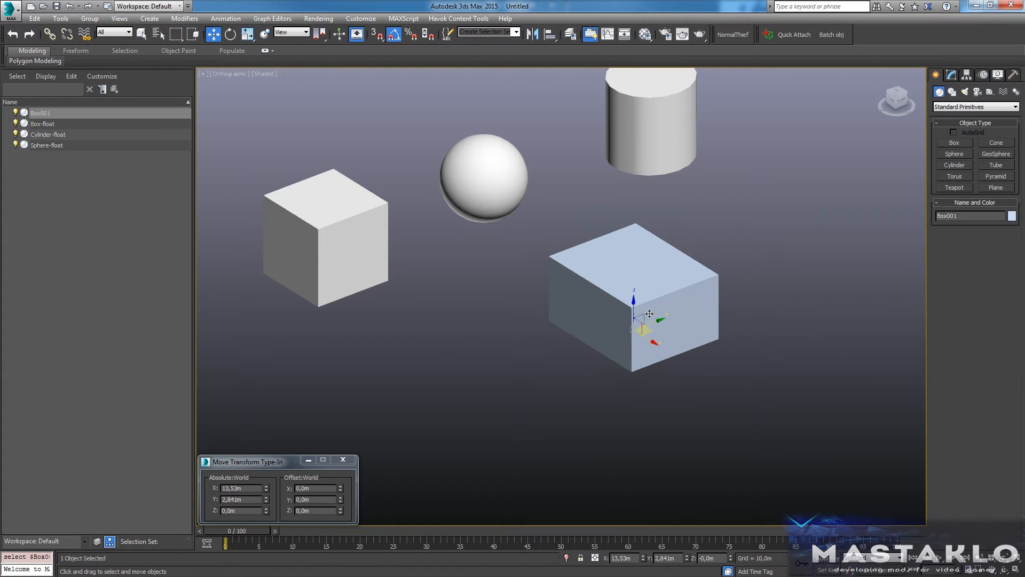
{"action": "scroll", "coordinate": [519, 354], "scroll_direction": "down", "scroll_amount": 2}
{"action": "middle_click_drag", "start_coordinate": [520, 336], "coordinate": [534, 412]}
{"action": "scroll", "coordinate": [519, 354], "scroll_direction": "up", "scroll_amount": 2}
{"action": "key", "text": "shift+z"}
{"action": "middle_click_drag", "start_coordinate": [538, 367], "coordinate": [651, 380]}
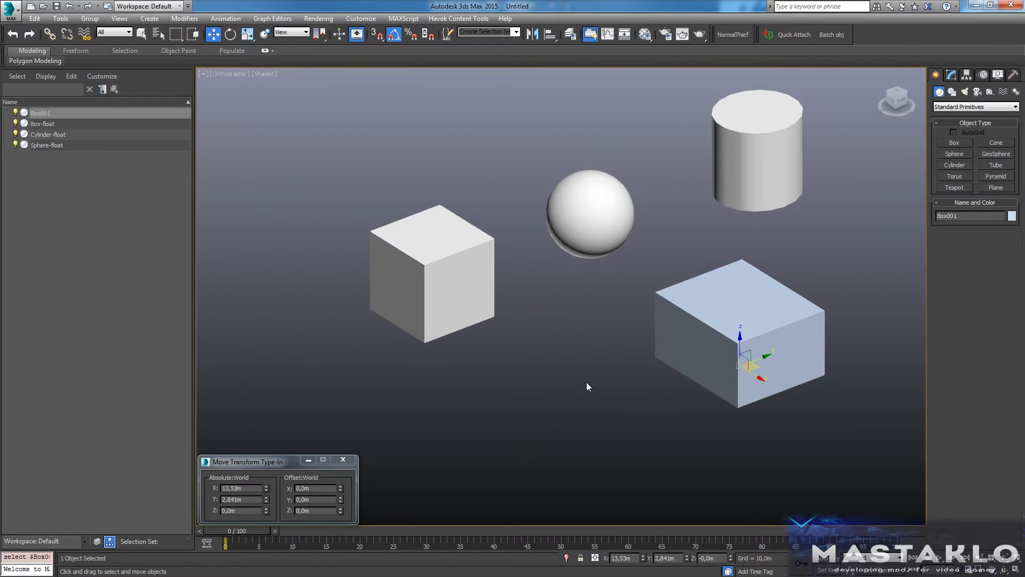
{"action": "left_click_drag", "start_coordinate": [757, 368], "coordinate": [680, 370]}
{"action": "mouse_move", "coordinate": [680, 369]}
{"action": "middle_mouse_down", "text": "alt"}
{"action": "mouse_move", "coordinate": [673, 417]}
{"action": "mouse_move", "coordinate": [663, 371]}
{"action": "middle_mouse_up", "text": "alt"}
Align the new box with the imported box.
{"action": "left_click", "coordinate": [454, 293]}
{"action": "left_click", "coordinate": [562, 359]}
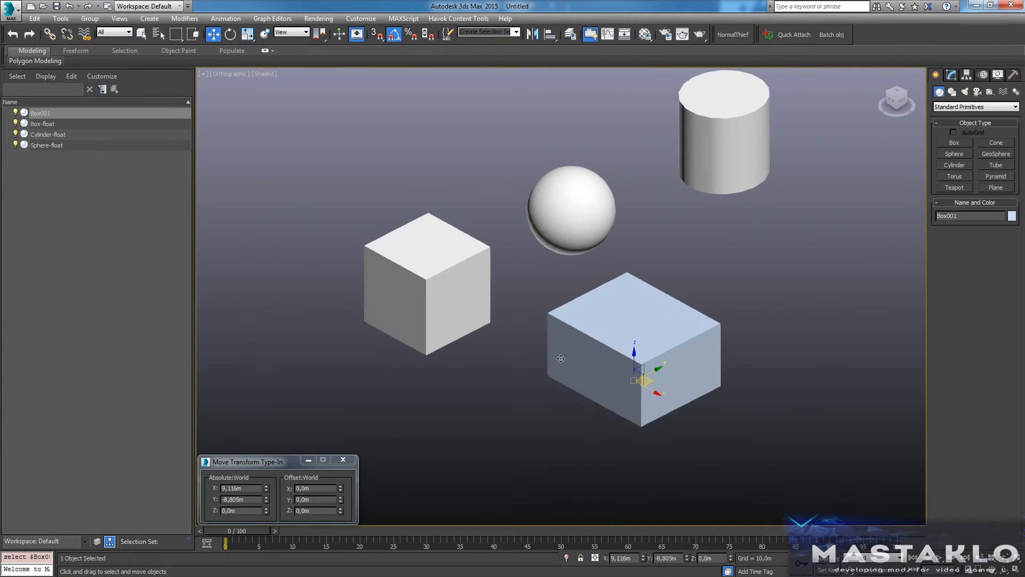
{"action": "key", "text": "alt+a"}
{"action": "left_click", "coordinate": [459, 299]}
{"action": "left_click", "coordinate": [512, 380]}
Convert the new box to an editable mesh and enter vertex editing.
{"action": "scroll", "coordinate": [465, 294], "scroll_direction": "up", "scroll_amount": 2}
{"action": "left_click", "coordinate": [952, 75]}
{"action": "right_click", "coordinate": [963, 118]}
{"action": "left_click", "coordinate": [970, 178]}
{"action": "key", "text": "1"}
{"action": "middle_click_drag", "start_coordinate": [556, 368], "coordinate": [480, 377], "text": "alt"}
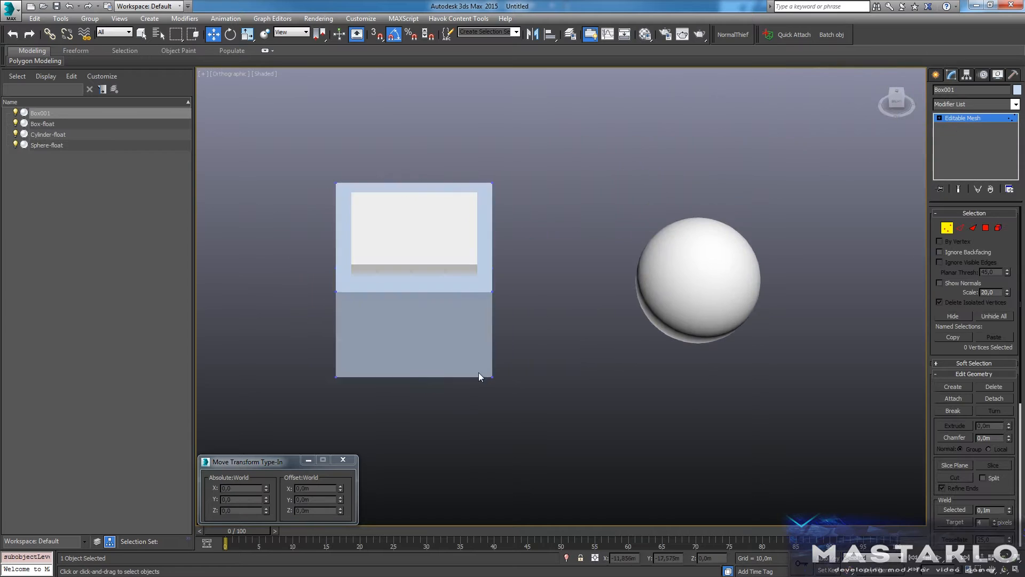
With snapping on, move the new box's vertices vertically onto the imported box's upper and lower edges.
{"action": "key", "text": "ctrl+a"}
{"action": "key", "text": "s"}
{"action": "left_click_drag", "start_coordinate": [394, 293], "coordinate": [392, 266]}
{"action": "middle_click_drag", "start_coordinate": [393, 331], "coordinate": [368, 296], "text": "alt"}
{"action": "left_click_drag", "start_coordinate": [265, 373], "coordinate": [513, 294]}
{"action": "middle_click_drag", "start_coordinate": [481, 304], "coordinate": [505, 333], "text": "alt"}
{"action": "left_click_drag", "start_coordinate": [396, 354], "coordinate": [397, 374]}
Snap the new box's side vertices to the imported box's sides, and leave vertex editing with snapping off.
{"action": "mouse_move", "coordinate": [398, 373]}
{"action": "middle_mouse_down", "text": "alt"}
{"action": "mouse_move", "coordinate": [406, 317]}
{"action": "mouse_move", "coordinate": [387, 382]}
{"action": "middle_mouse_up", "text": "alt"}
{"action": "left_click_drag", "start_coordinate": [528, 397], "coordinate": [464, 142]}
{"action": "middle_click_drag", "start_coordinate": [502, 325], "coordinate": [433, 369], "text": "alt"}
{"action": "key", "text": "F4"}
{"action": "left_click_drag", "start_coordinate": [421, 357], "coordinate": [401, 345]}
{"action": "middle_click_drag", "start_coordinate": [764, 358], "coordinate": [673, 363], "text": "alt"}
{"action": "left_click_drag", "start_coordinate": [674, 364], "coordinate": [542, 128]}
{"action": "left_click_drag", "start_coordinate": [559, 326], "coordinate": [499, 322]}
{"action": "middle_click_drag", "start_coordinate": [500, 321], "coordinate": [812, 320], "text": "alt"}
{"action": "key", "text": "1"}
{"action": "left_click_drag", "start_coordinate": [465, 369], "coordinate": [499, 392]}
{"action": "key", "text": "s"}
{"action": "right_click", "coordinate": [499, 391]}
Draw a sphere with a radius of about 5.4 m in front of the imported sphere and cylinder.
{"action": "middle_click_drag", "start_coordinate": [499, 391], "coordinate": [456, 382], "text": "alt"}
{"action": "middle_click_drag", "start_coordinate": [586, 306], "coordinate": [622, 253], "text": "alt"}
{"action": "left_click", "coordinate": [538, 272]}
{"action": "left_click", "coordinate": [664, 200]}
{"action": "left_click", "coordinate": [605, 278]}
{"action": "left_click", "coordinate": [936, 74]}
{"action": "left_click", "coordinate": [954, 154]}
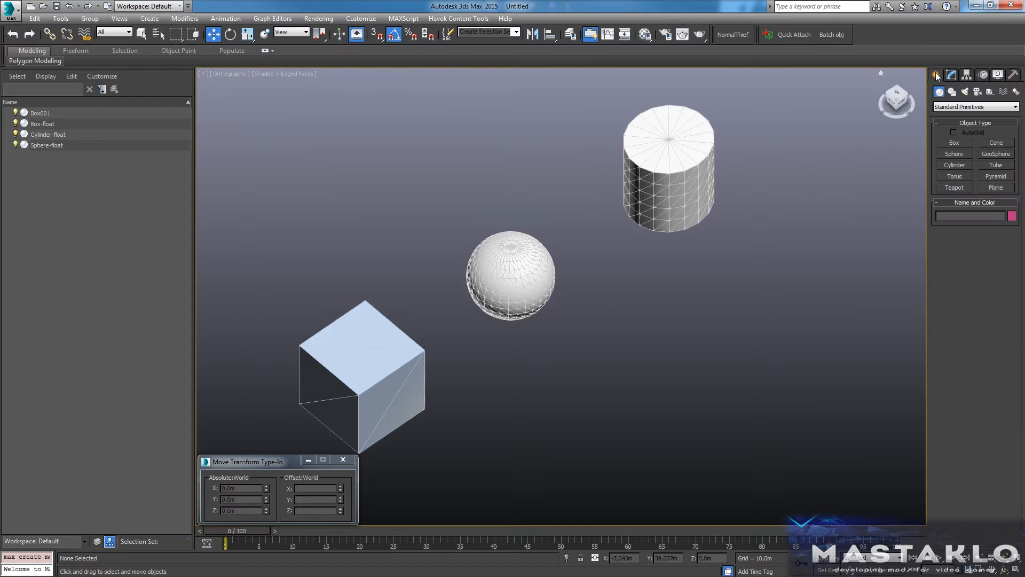
{"action": "left_click_drag", "start_coordinate": [671, 356], "coordinate": [665, 317]}
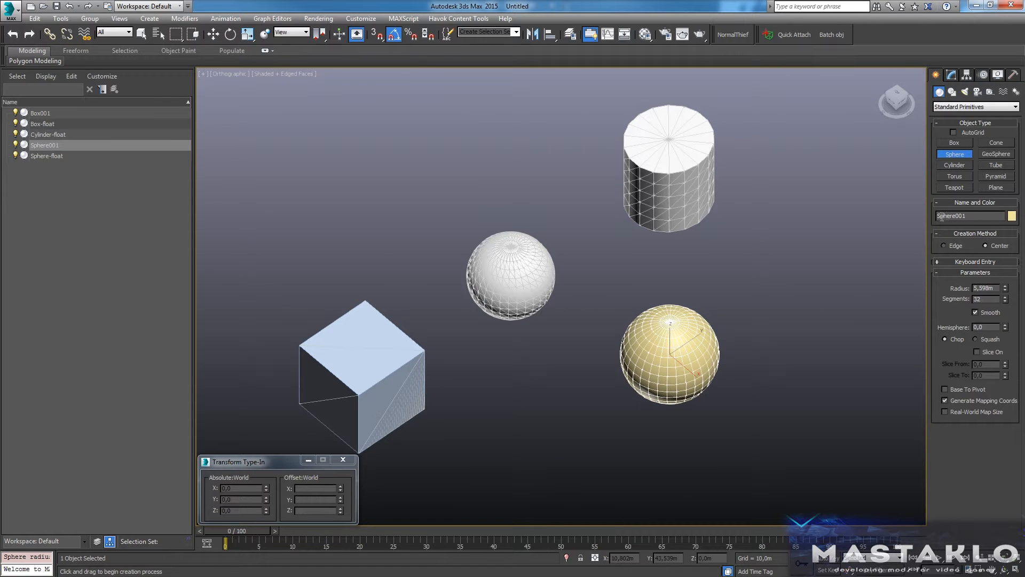
Align the new sphere with the imported sphere and scale it uniformly to 89.6% to match.
{"action": "middle_click_drag", "start_coordinate": [661, 349], "coordinate": [633, 349]}
{"action": "scroll", "coordinate": [633, 349], "scroll_direction": "up", "scroll_amount": 2}
{"action": "key", "text": "alt+a"}
{"action": "left_click", "coordinate": [422, 251]}
{"action": "left_click", "coordinate": [515, 379]}
{"action": "scroll", "coordinate": [342, 183], "scroll_direction": "up", "scroll_amount": 2}
{"action": "key", "text": "r"}
{"action": "left_click_drag", "start_coordinate": [338, 494], "coordinate": [358, 545]}
{"action": "right_click", "coordinate": [358, 545]}
{"action": "scroll", "coordinate": [535, 392], "scroll_direction": "down", "scroll_amount": 2}
{"action": "middle_click_drag", "start_coordinate": [536, 392], "coordinate": [545, 369], "text": "alt"}
{"action": "key", "text": "w"}
Draw a cylinder about 5.87 m in radius and 12.98 m high beside the imported cylinder.
{"action": "middle_click_drag", "start_coordinate": [837, 252], "coordinate": [668, 257]}
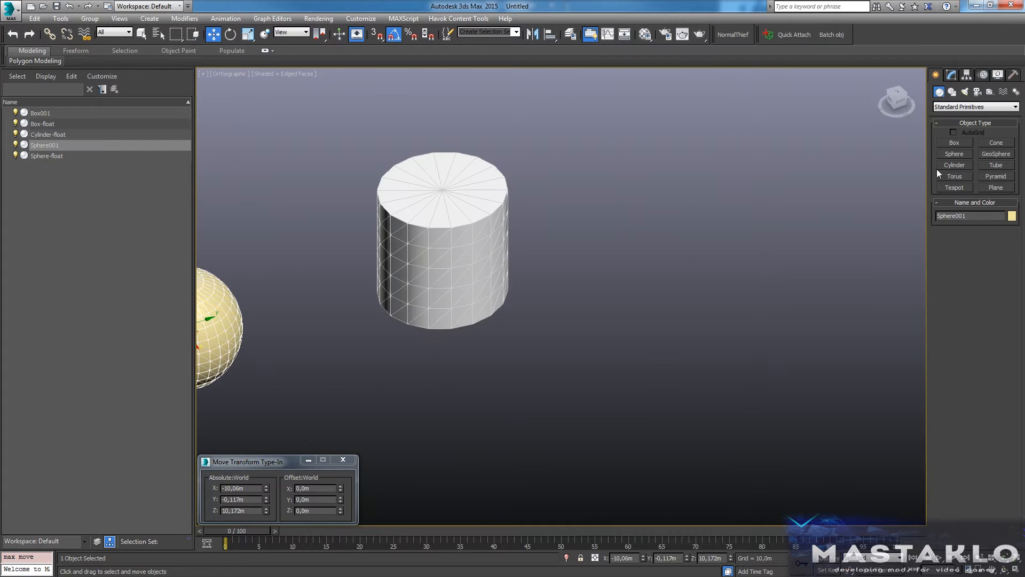
{"action": "left_click", "coordinate": [955, 165]}
{"action": "left_click_drag", "start_coordinate": [637, 427], "coordinate": [694, 393]}
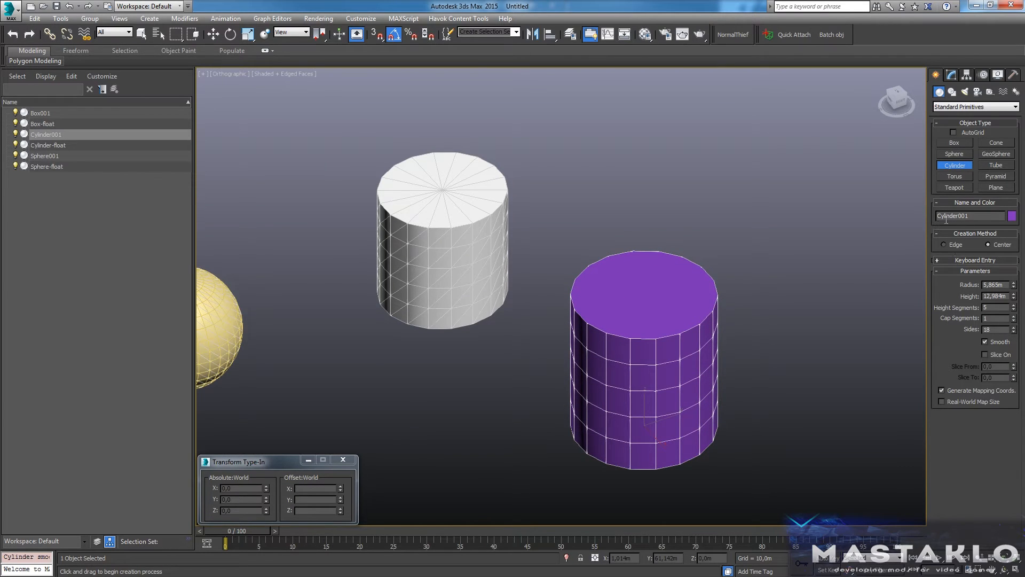
{"action": "left_click_drag", "start_coordinate": [977, 216], "coordinate": [934, 219]}
Align the new cylinder with the imported cylinder.
{"action": "middle_click_drag", "start_coordinate": [580, 328], "coordinate": [594, 358]}
{"action": "scroll", "coordinate": [540, 323], "scroll_direction": "down", "scroll_amount": 2}
{"action": "key", "text": "alt+a"}
{"action": "left_click", "coordinate": [441, 320]}
{"action": "left_click", "coordinate": [510, 382]}
Scale down the new cylinder in wireframe display to match the imported cylinder's width.
{"action": "middle_click_drag", "start_coordinate": [561, 299], "coordinate": [572, 338], "text": "alt"}
{"action": "scroll", "coordinate": [443, 363], "scroll_direction": "up", "scroll_amount": 4}
{"action": "key", "text": "r"}
{"action": "mouse_move", "coordinate": [514, 297]}
{"action": "left_mouse_down"}
{"action": "mouse_move", "coordinate": [516, 309]}
{"action": "mouse_move", "coordinate": [503, 297]}
{"action": "left_mouse_up"}
{"action": "key", "text": "F3"}
{"action": "scroll", "coordinate": [516, 308], "scroll_direction": "up", "scroll_amount": 3}
{"action": "left_click_drag", "start_coordinate": [341, 488], "coordinate": [341, 508]}
{"action": "scroll", "coordinate": [460, 389], "scroll_direction": "down", "scroll_amount": 2}
Adjust the new cylinder's Z scale to match the imported cylinder's height, and restore shaded display without edged faces.
{"action": "middle_click_drag", "start_coordinate": [461, 389], "coordinate": [529, 480], "text": "alt"}
{"action": "key", "text": "w"}
{"action": "scroll", "coordinate": [501, 341], "scroll_direction": "up", "scroll_amount": 1}
{"action": "scroll", "coordinate": [501, 395], "scroll_direction": "up", "scroll_amount": 3}
{"action": "scroll", "coordinate": [534, 277], "scroll_direction": "down", "scroll_amount": 3}
{"action": "key", "text": "r"}
{"action": "mouse_move", "coordinate": [340, 511]}
{"action": "left_mouse_down"}
{"action": "mouse_move", "coordinate": [341, 529]}
{"action": "mouse_move", "coordinate": [340, 516]}
{"action": "left_mouse_up"}
{"action": "key", "text": "F3"}
{"action": "scroll", "coordinate": [491, 318], "scroll_direction": "down", "scroll_amount": 5}
{"action": "mouse_move", "coordinate": [491, 317]}
{"action": "middle_mouse_down", "text": "alt"}
{"action": "mouse_move", "coordinate": [537, 383]}
{"action": "mouse_move", "coordinate": [575, 380]}
{"action": "mouse_move", "coordinate": [521, 274]}
{"action": "mouse_move", "coordinate": [545, 394]}
{"action": "mouse_move", "coordinate": [577, 347]}
{"action": "middle_mouse_up", "text": "alt"}
{"action": "key", "text": "F4"}
Delete the imported Sphere-float, Cylinder-float and Box-float objects.
{"action": "left_click", "coordinate": [533, 303]}
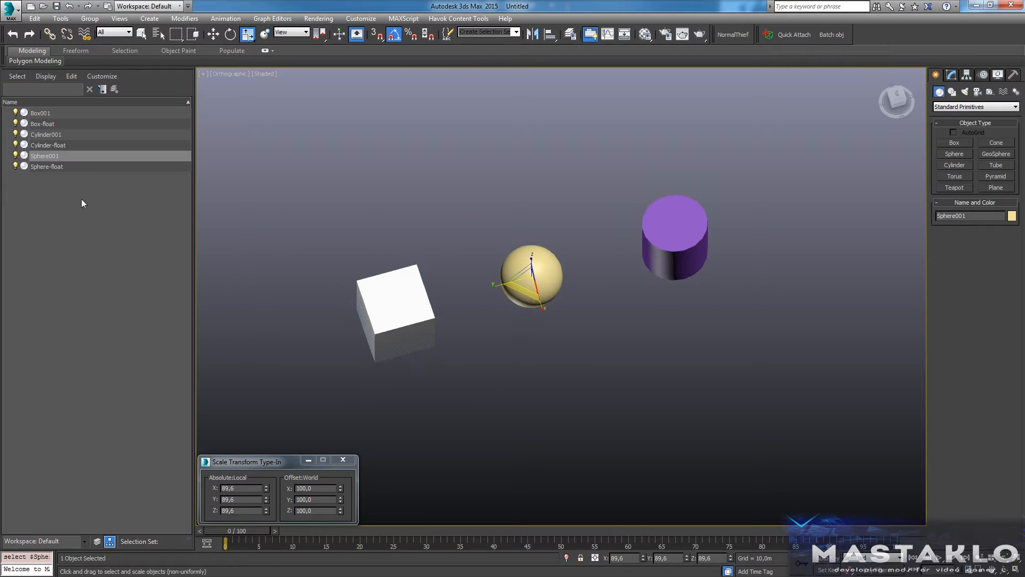
{"action": "left_click", "coordinate": [53, 166]}
{"action": "left_click", "coordinate": [47, 145], "text": "ctrl"}
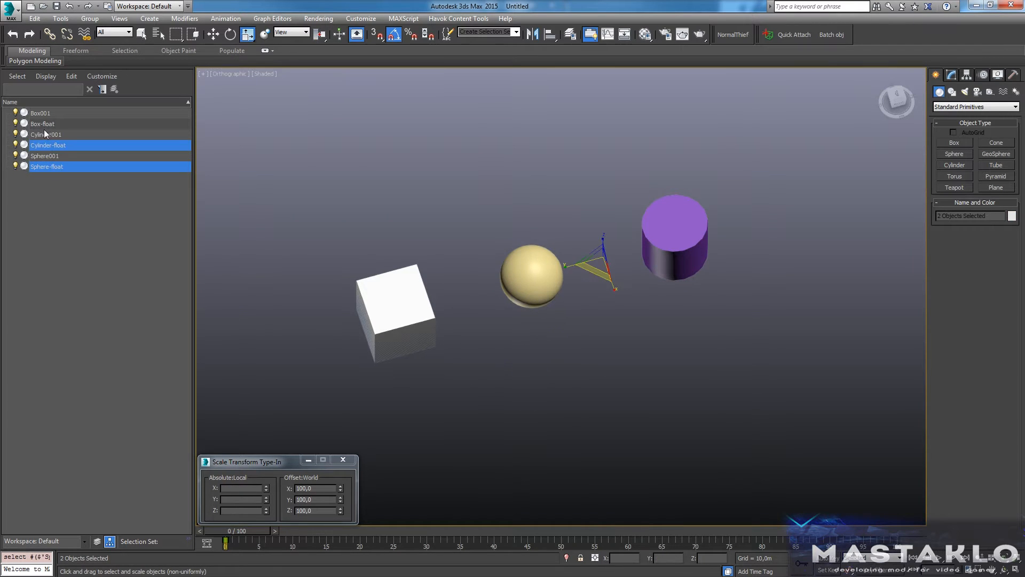
{"action": "left_click", "coordinate": [44, 124], "text": "ctrl"}
{"action": "key", "text": "Delete"}
Export the scene as model.FBX to the Havok_FBX folder.
{"action": "middle_click_drag", "start_coordinate": [368, 342], "coordinate": [331, 373], "text": "alt"}
{"action": "key", "text": "ctrl+a"}
{"action": "left_click", "coordinate": [288, 191]}
{"action": "key", "text": "alt+f"}
{"action": "key", "text": "e"}
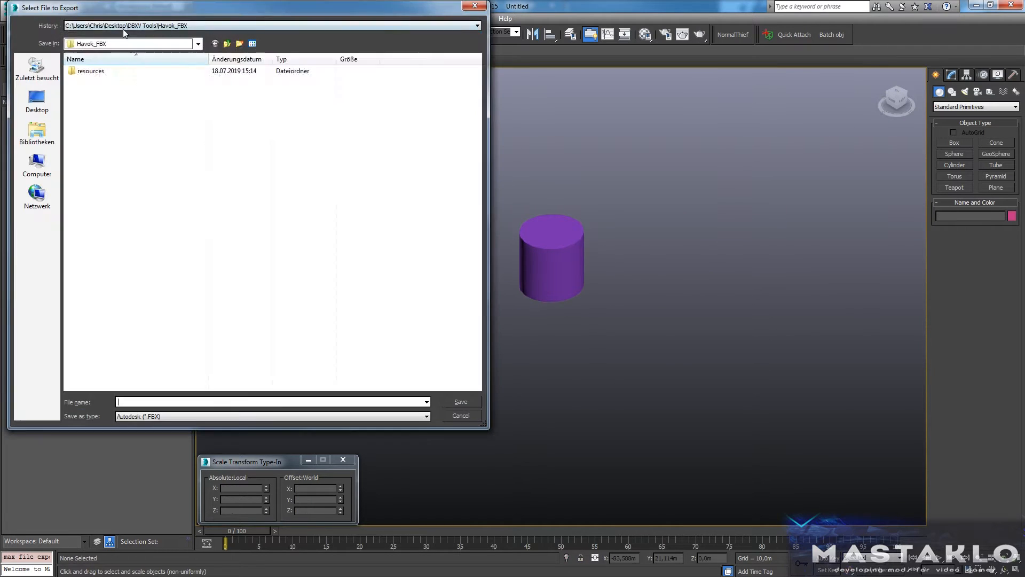
{"action": "key", "text": "Return"}
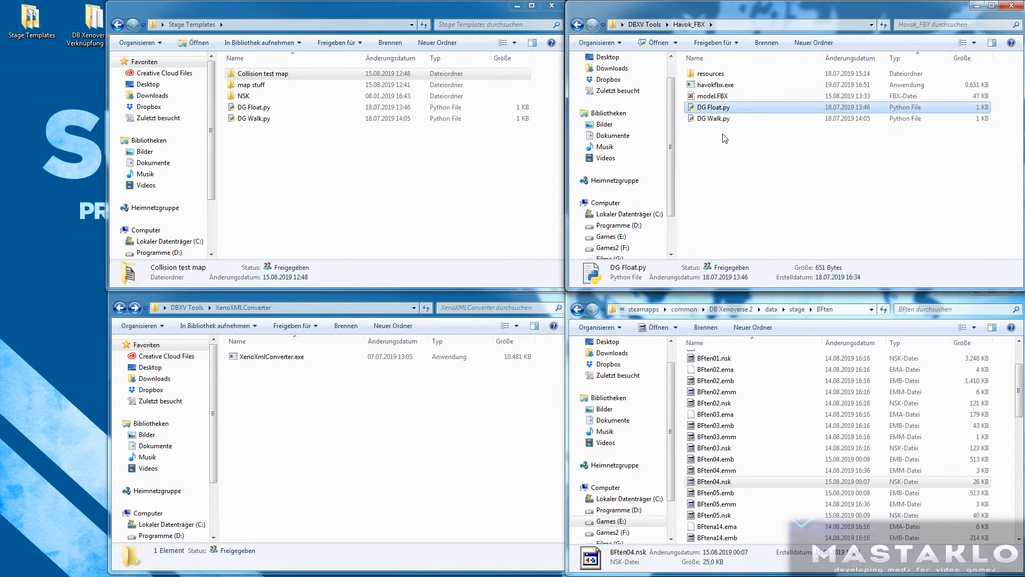
{"action": "left_click", "coordinate": [715, 118]}
{"action": "left_click", "coordinate": [705, 128]}
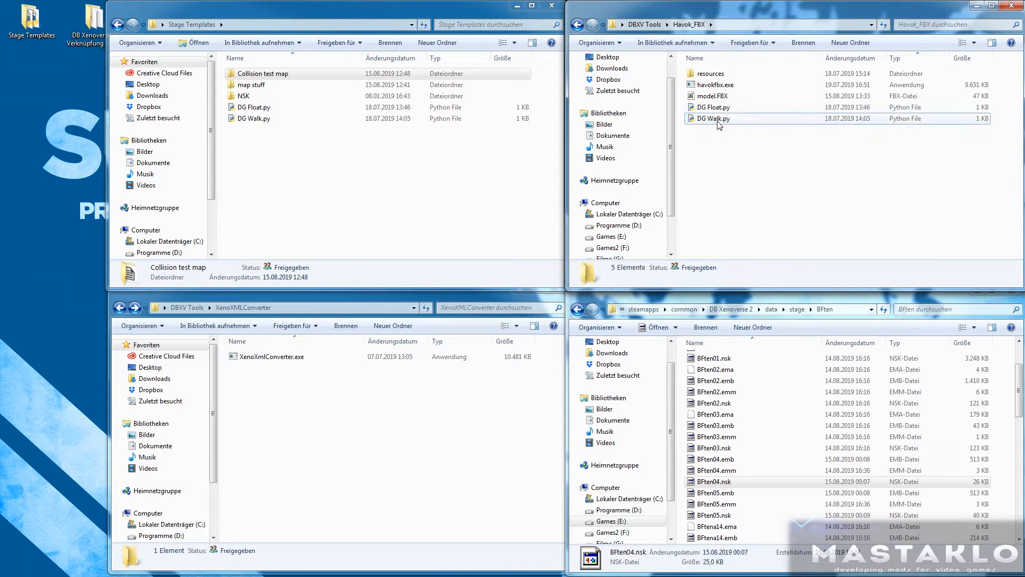
{"action": "left_click", "coordinate": [256, 133]}
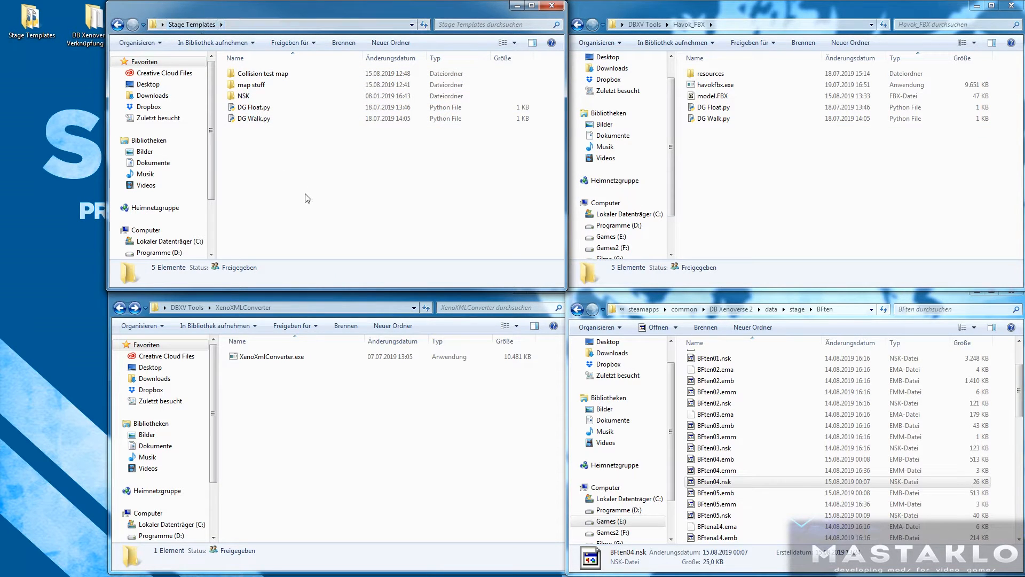
{"action": "left_click", "coordinate": [721, 130]}
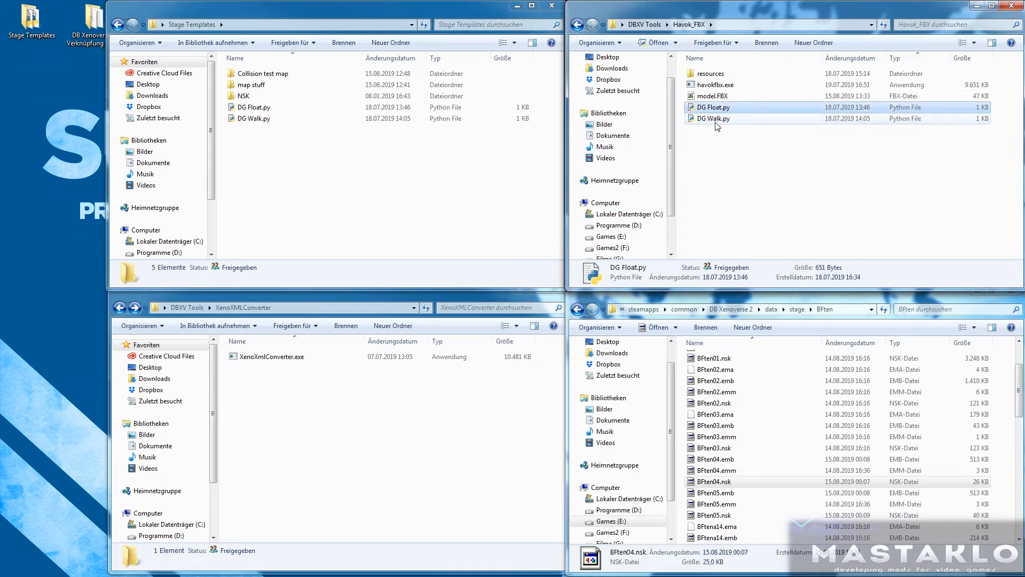
{"action": "left_click_drag", "start_coordinate": [732, 132], "coordinate": [722, 179]}
Convert model.FBX with havokfbx.exe in Windows Explorer and check the HKX files for the box, cylinder and sphere.
{"action": "mouse_move", "coordinate": [706, 97]}
{"action": "left_mouse_down"}
{"action": "mouse_move", "coordinate": [717, 100]}
{"action": "mouse_move", "coordinate": [714, 87]}
{"action": "left_mouse_up"}
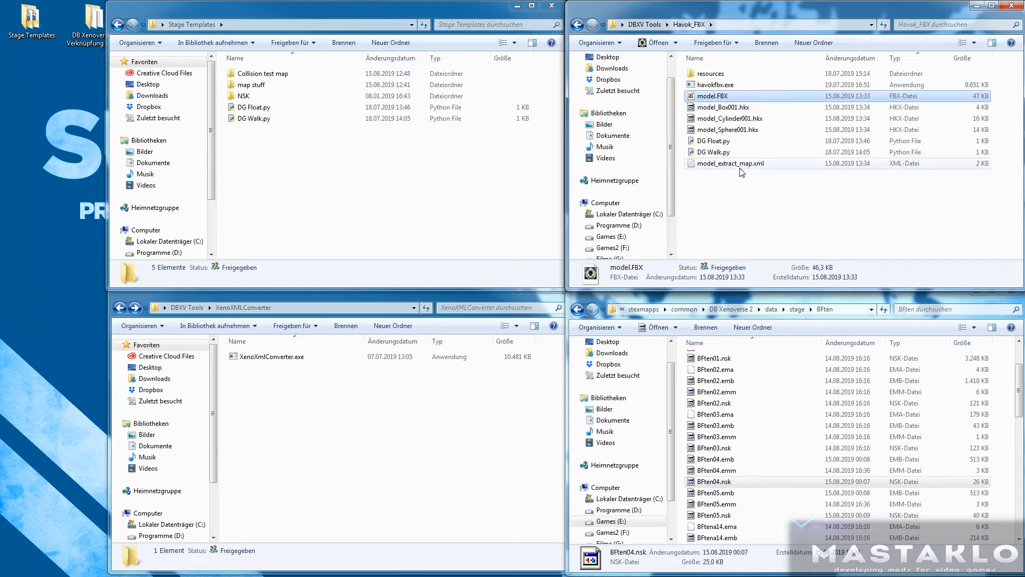
{"action": "left_click", "coordinate": [725, 107]}
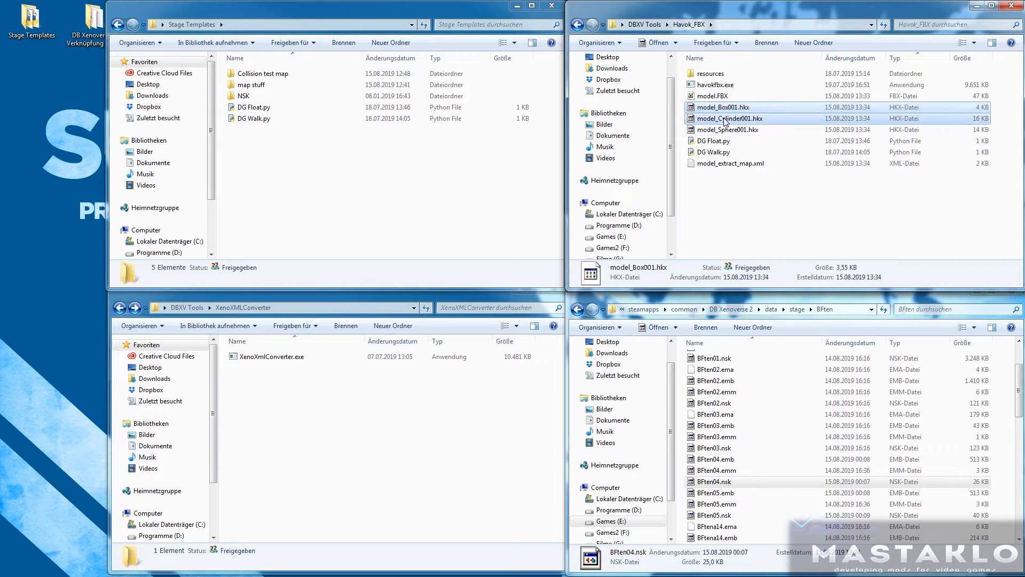
{"action": "left_click", "coordinate": [740, 130], "text": "shift"}
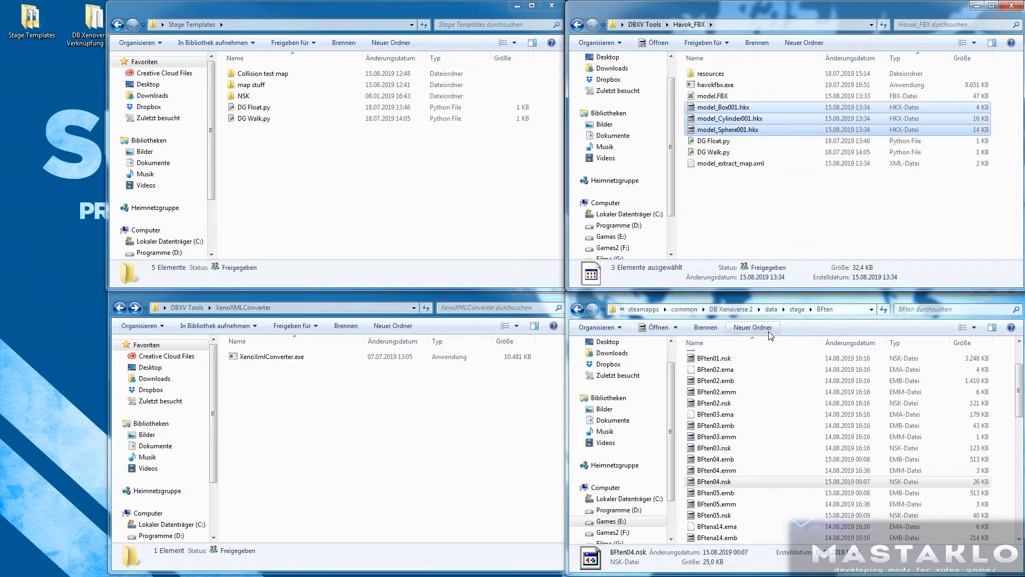
{"action": "left_click", "coordinate": [727, 225]}
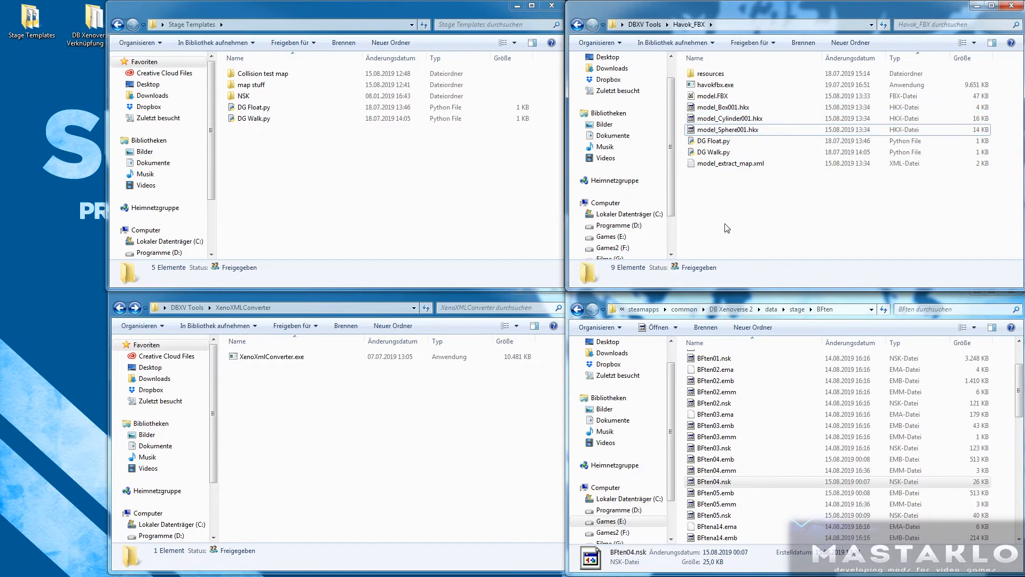
Run DG Float.py in the Havok_FBX folder to generate result.xml.
{"action": "left_click", "coordinate": [715, 143]}
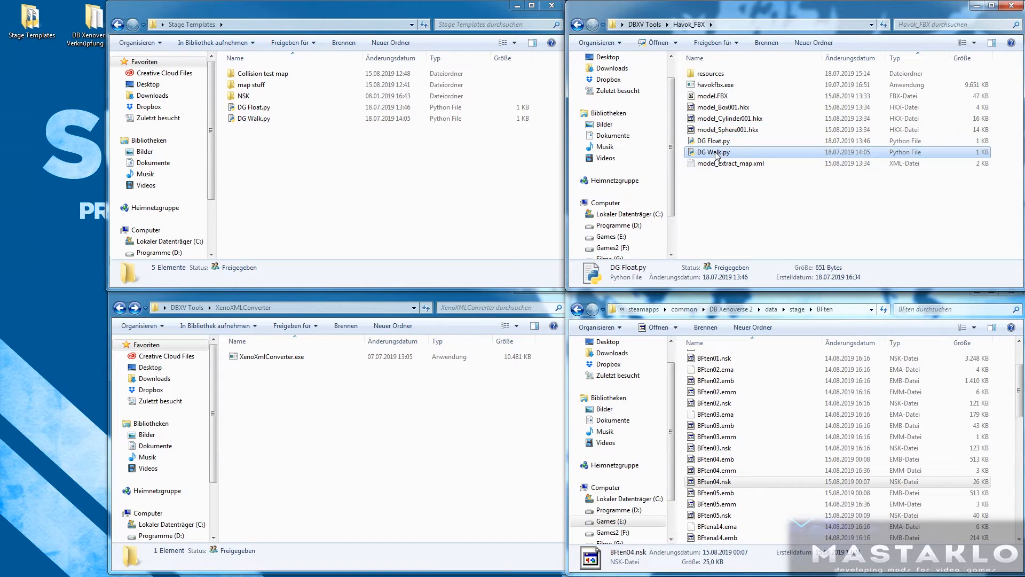
{"action": "left_click", "coordinate": [724, 186]}
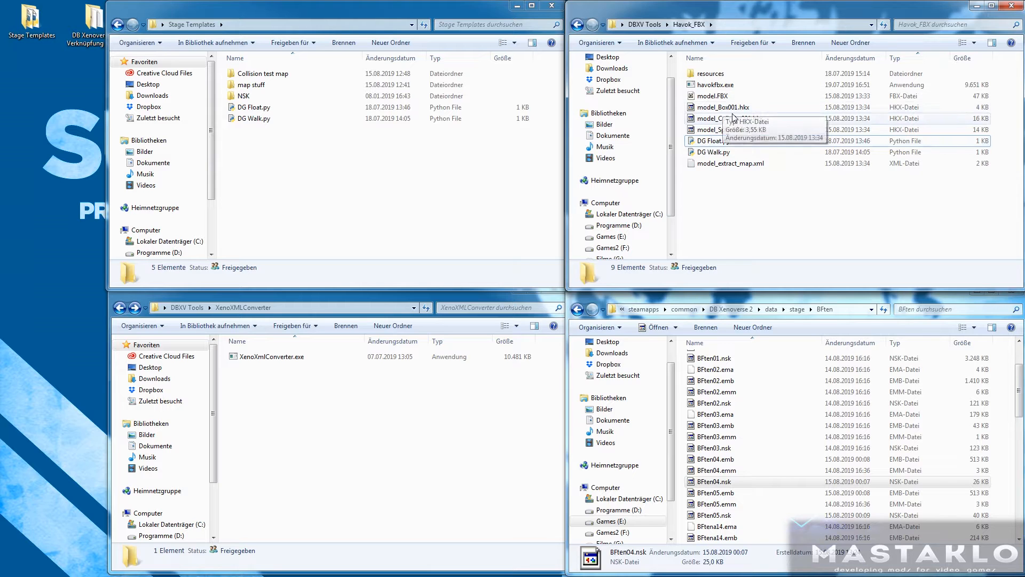
{"action": "left_click", "coordinate": [715, 142]}
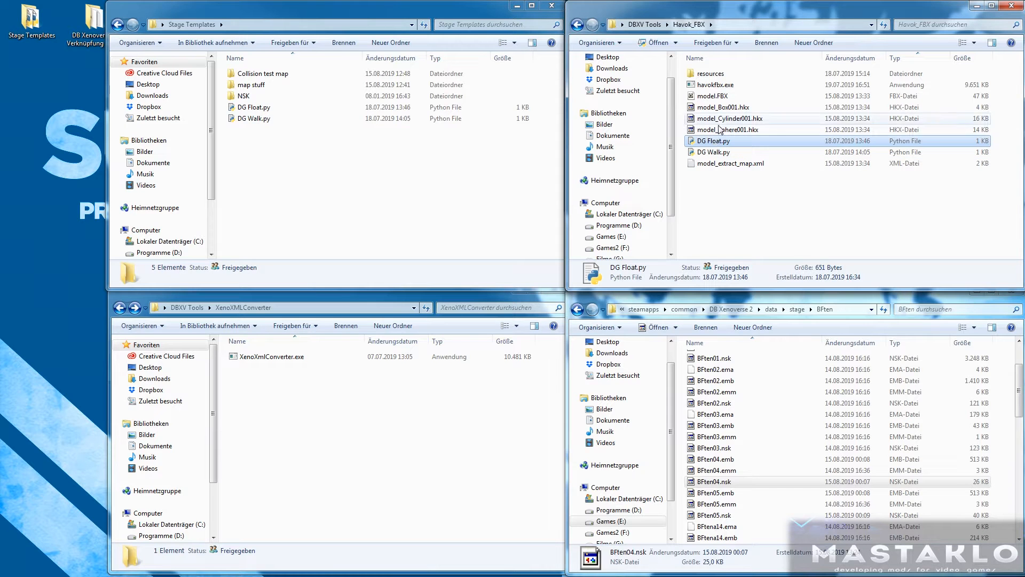
{"action": "left_click", "coordinate": [734, 232]}
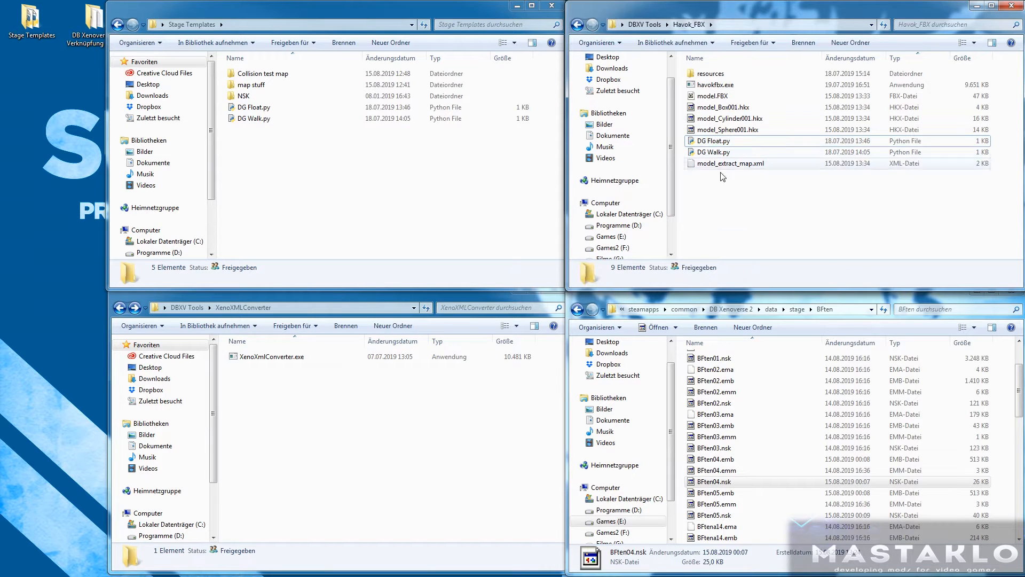
{"action": "left_click", "coordinate": [707, 142]}
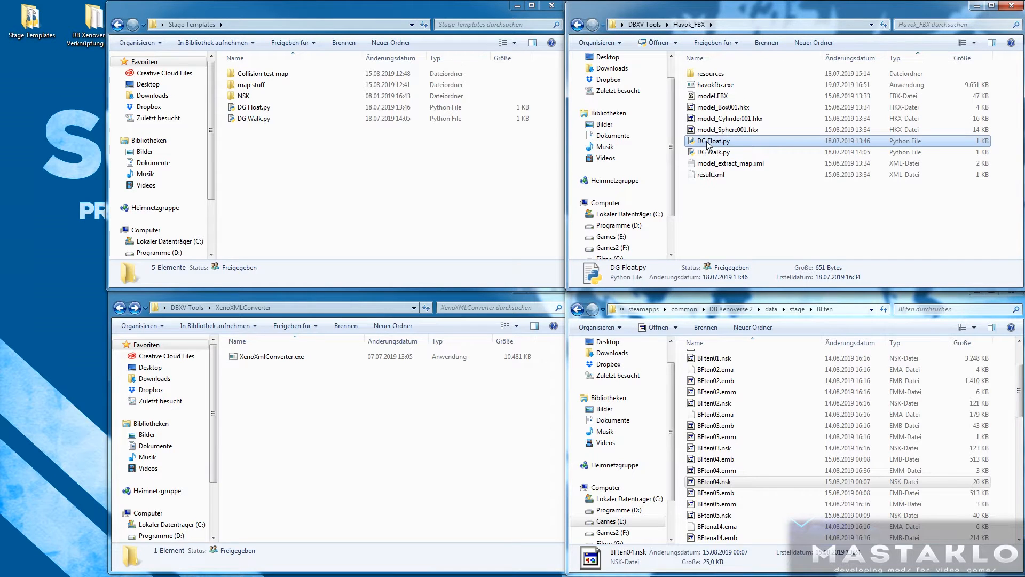
{"action": "left_click", "coordinate": [714, 175]}
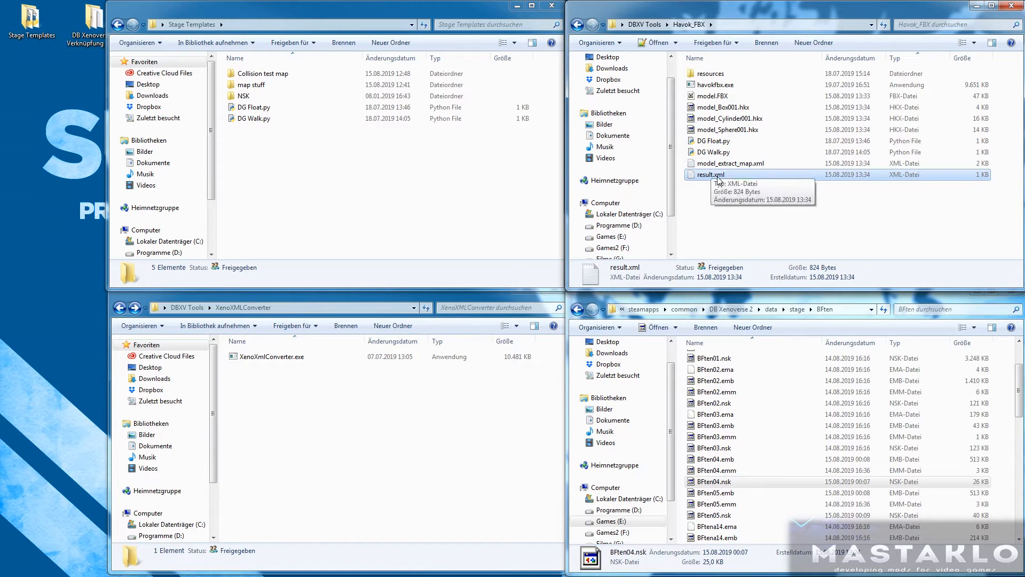
{"action": "left_click", "coordinate": [723, 213]}
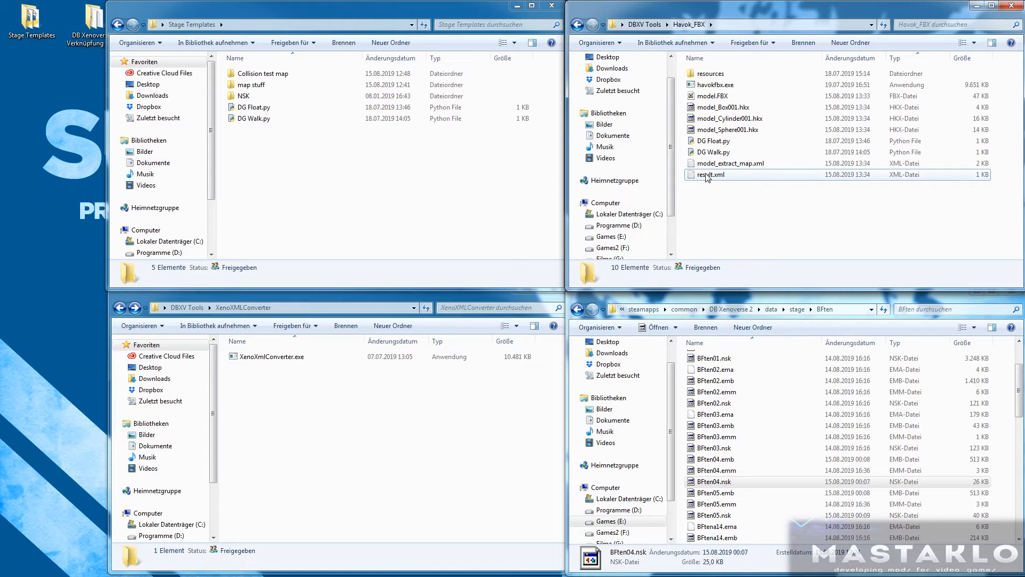
Copy BFten.map from the game's stage folder to the XenoXMLConverter folder and convert it with XenoXmlConverter.exe.
{"action": "left_click", "coordinate": [729, 287]}
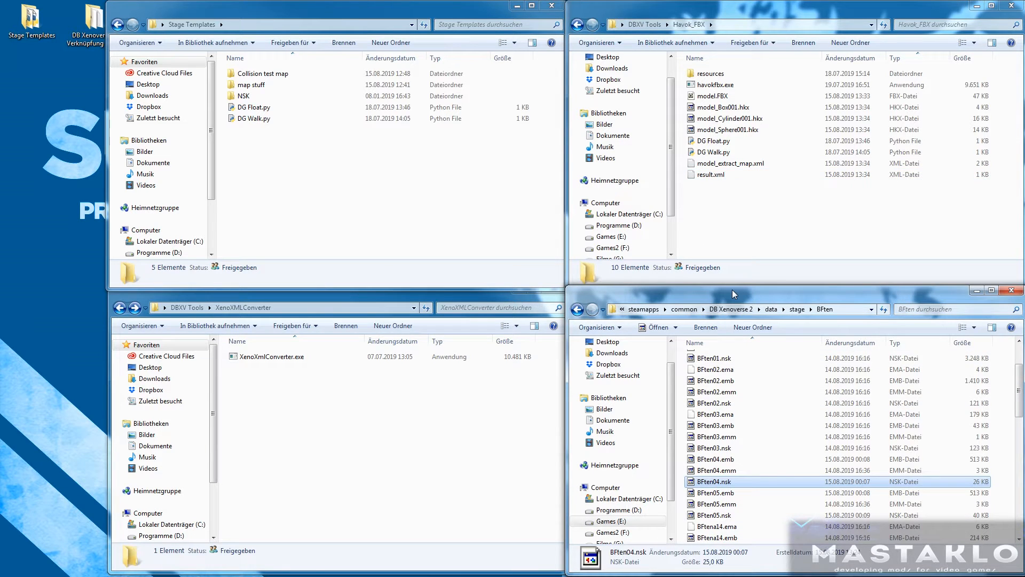
{"action": "left_click", "coordinate": [795, 309]}
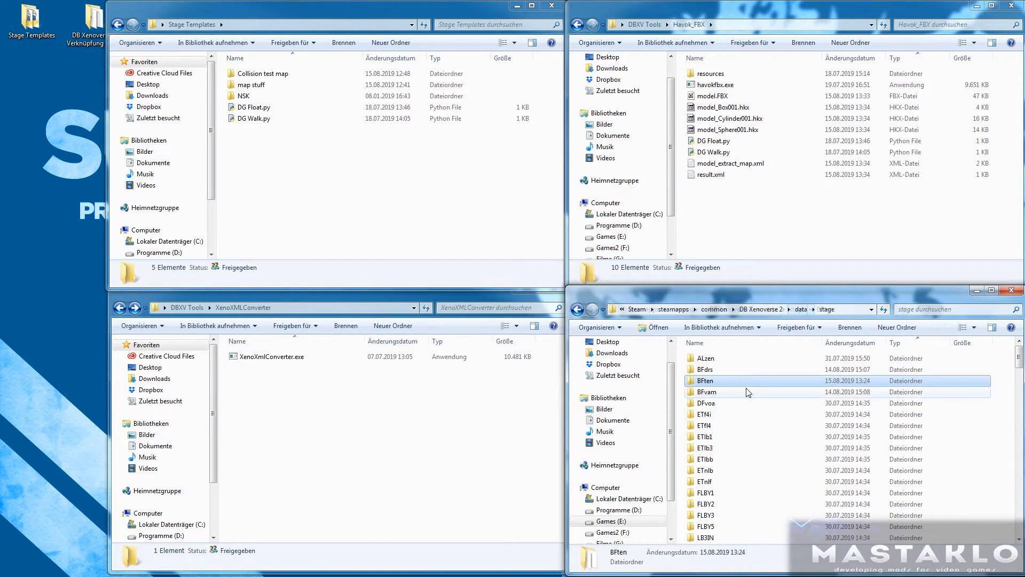
{"action": "scroll", "coordinate": [718, 414], "scroll_direction": "down", "scroll_amount": 5}
{"action": "left_click_drag", "start_coordinate": [721, 449], "coordinate": [345, 443]}
{"action": "left_click_drag", "start_coordinate": [251, 356], "coordinate": [260, 375]}
Copy model_Box001.hkx, model_Cylinder001.hkx and model_Sphere001.hkx into the extracted BFten folder.
{"action": "left_click", "coordinate": [252, 358]}
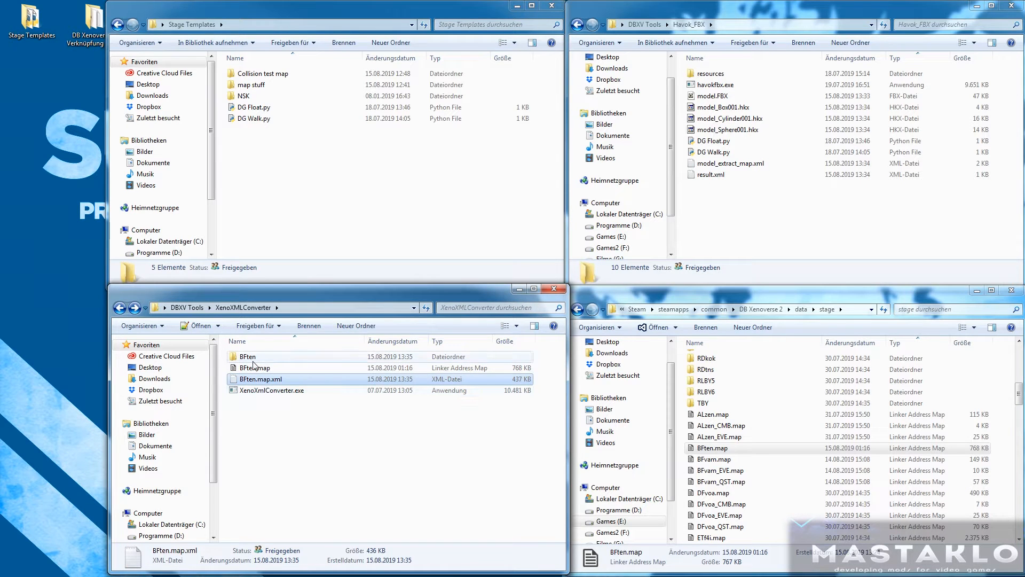
{"action": "double_click", "coordinate": [254, 358]}
{"action": "left_click_drag", "start_coordinate": [561, 381], "coordinate": [576, 503]}
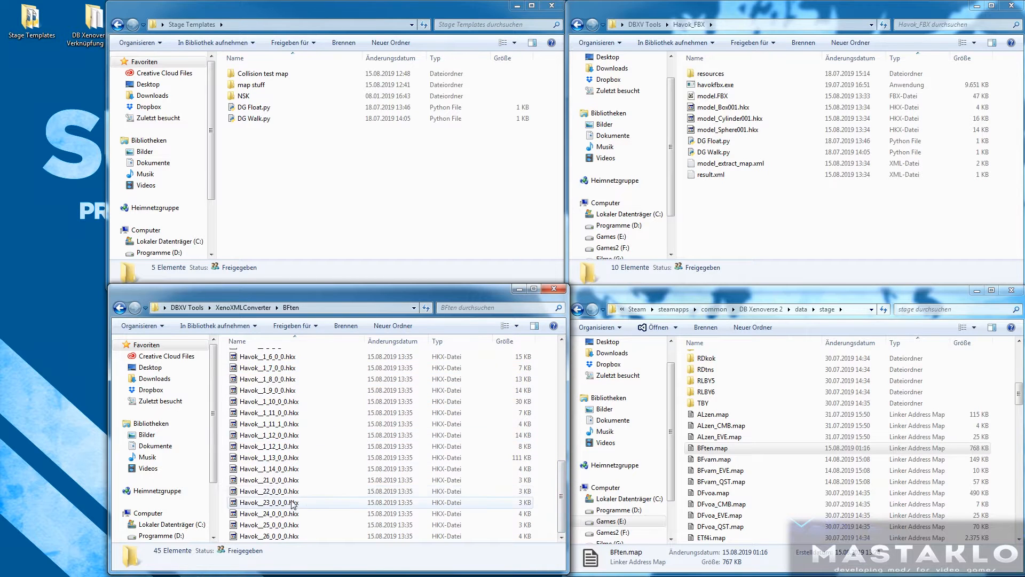
{"action": "left_click", "coordinate": [728, 109]}
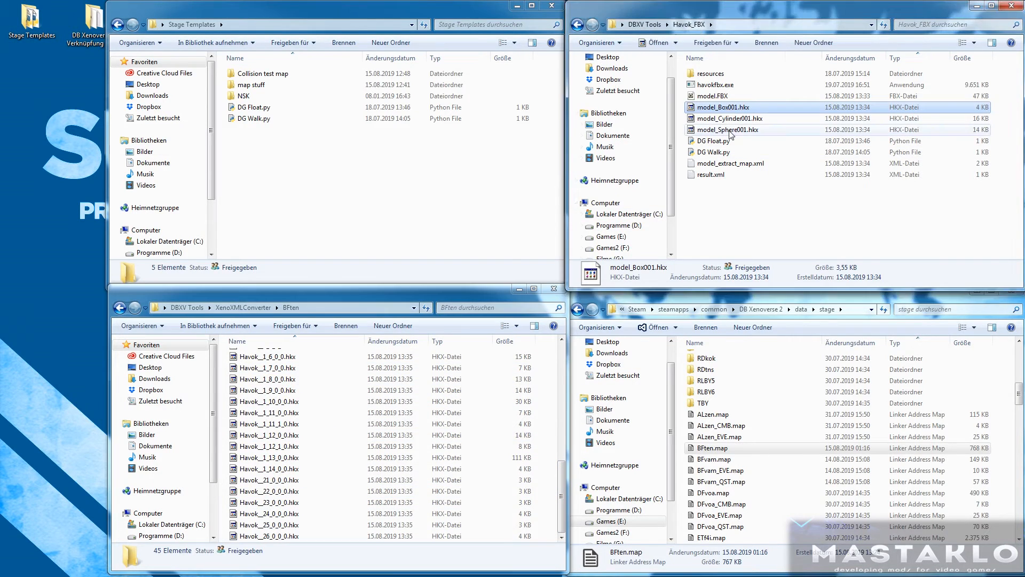
{"action": "left_click", "coordinate": [726, 131], "text": "shift"}
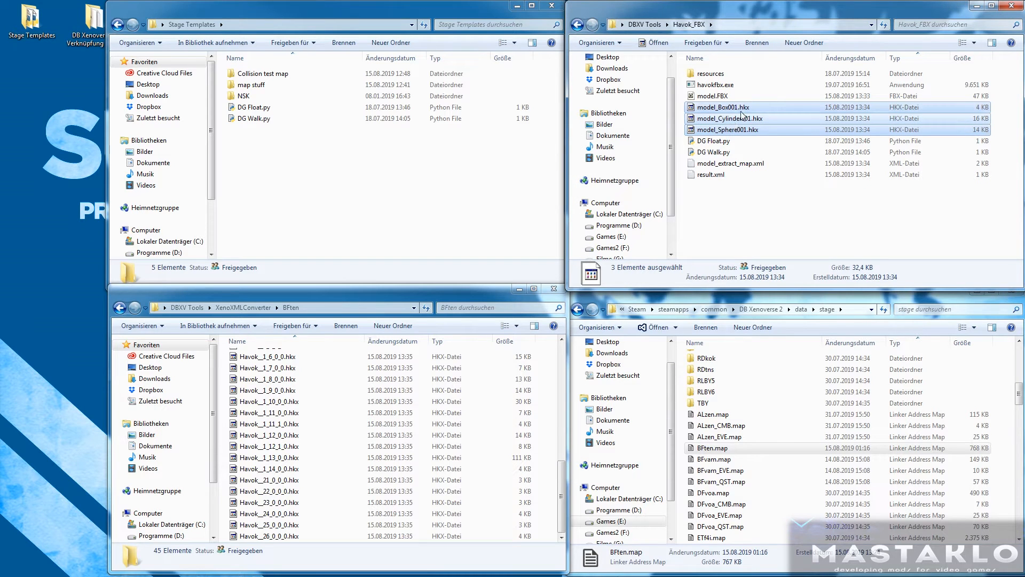
{"action": "right_click_drag", "start_coordinate": [742, 115], "coordinate": [289, 430]}
{"action": "left_click", "coordinate": [310, 457]}
Open BFten.map.xml from the XenoXMLConverter folder in Notepad++ and collapse the Settings, ListSection1 and ListSection2 sections.
{"action": "key", "text": "BackSpace"}
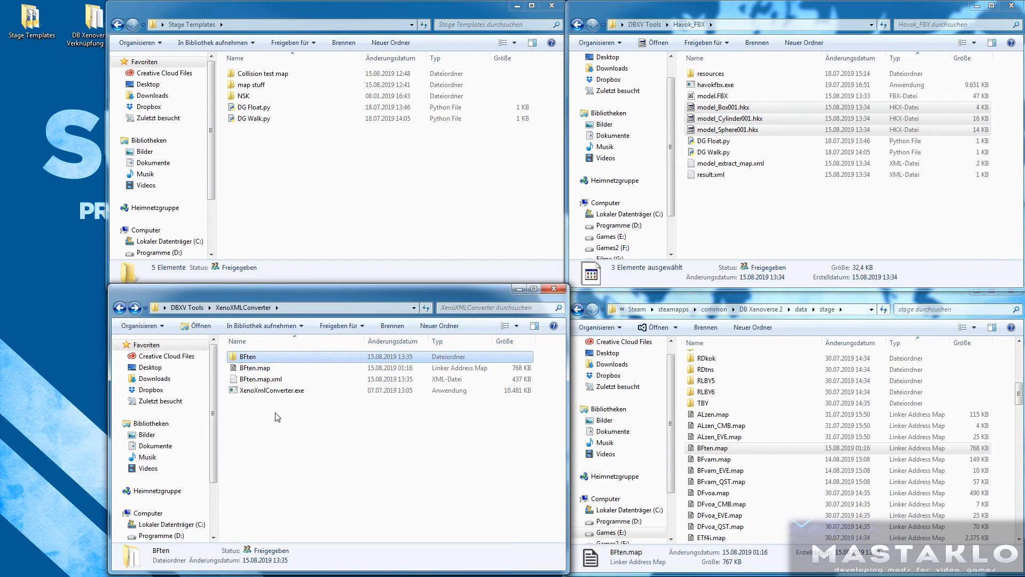
{"action": "double_click", "coordinate": [255, 379]}
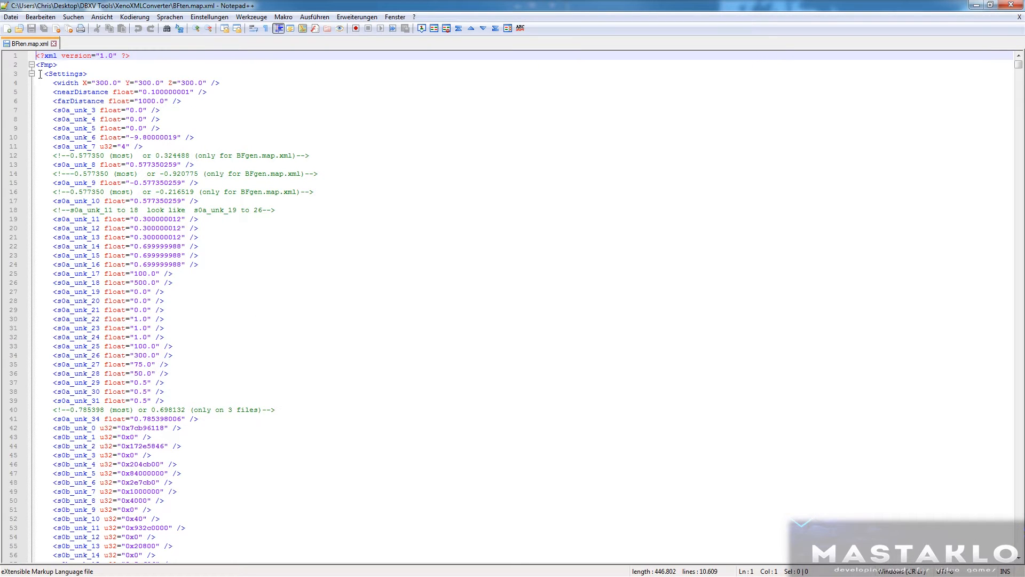
{"action": "left_click", "coordinate": [32, 73]}
{"action": "left_click", "coordinate": [31, 82]}
{"action": "left_click", "coordinate": [31, 91]}
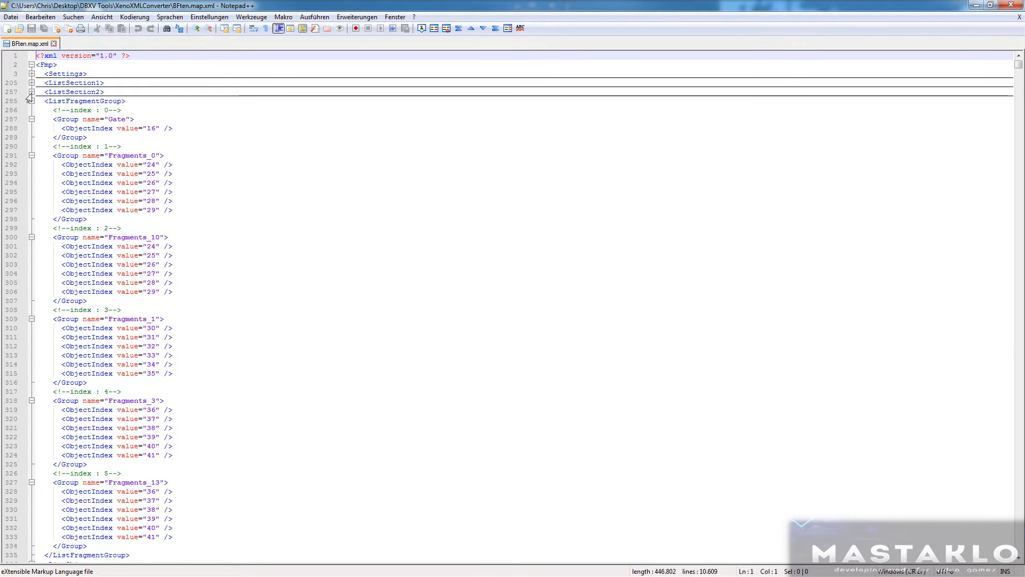
Collapse the ListFragmentGroup, ListObject, ListHitboxGroup and ListFiles sections of BFten.map.xml.
{"action": "left_click", "coordinate": [31, 101]}
{"action": "left_click", "coordinate": [30, 110]}
{"action": "left_click", "coordinate": [33, 119]}
{"action": "left_click", "coordinate": [35, 128]}
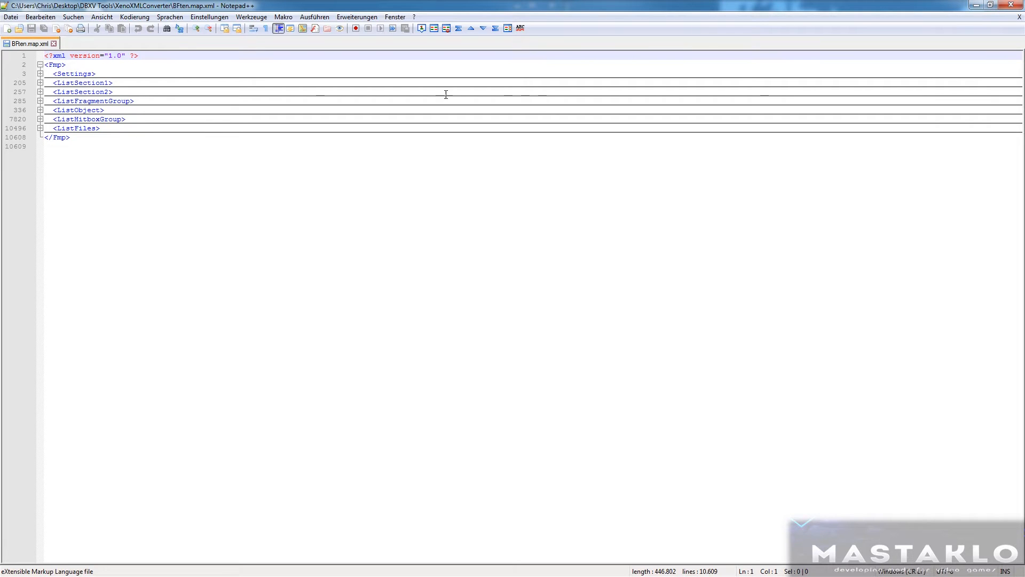
Expand the ListHitboxGroup section and add an empty line after its last HitboxGroup, COL_f05.
{"action": "left_click", "coordinate": [51, 119]}
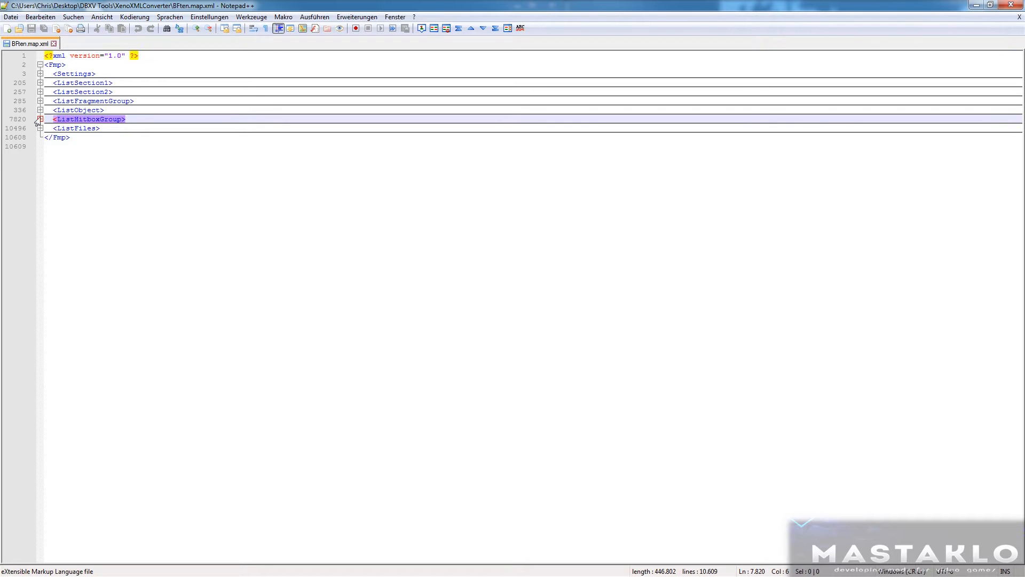
{"action": "left_click", "coordinate": [40, 119]}
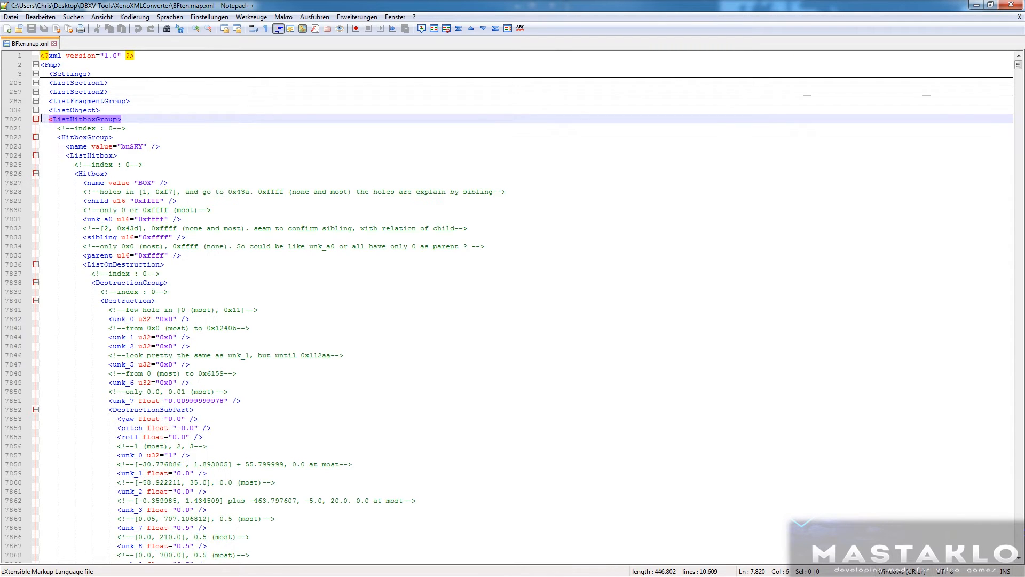
{"action": "left_click_drag", "start_coordinate": [1017, 68], "coordinate": [1018, 548]}
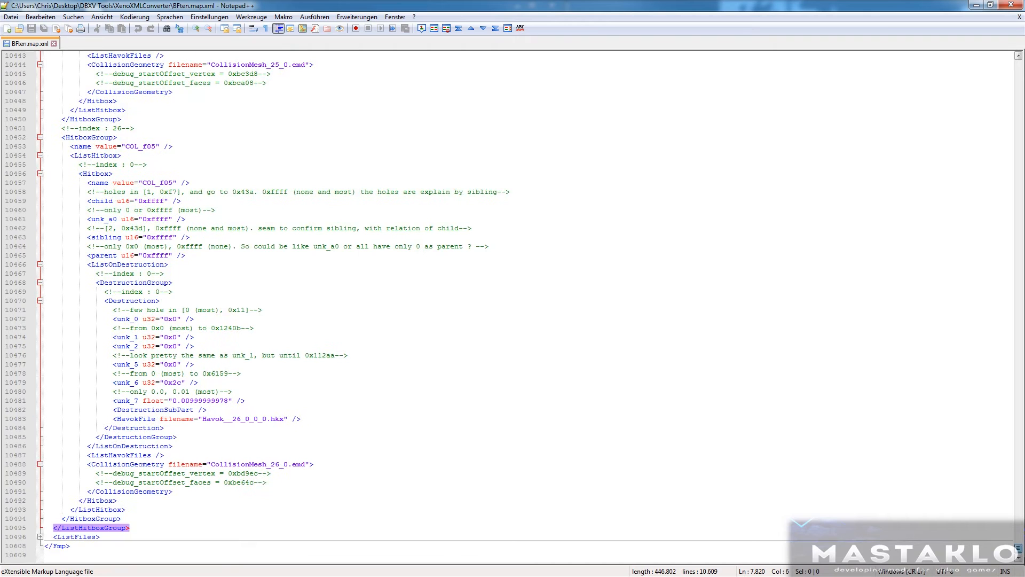
{"action": "left_click", "coordinate": [131, 527]}
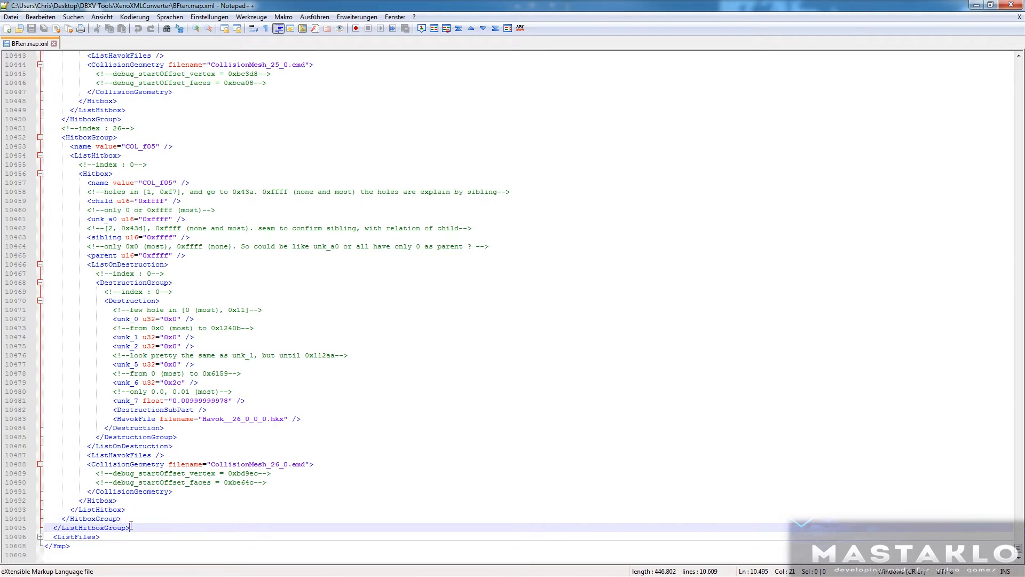
{"action": "left_click", "coordinate": [131, 518]}
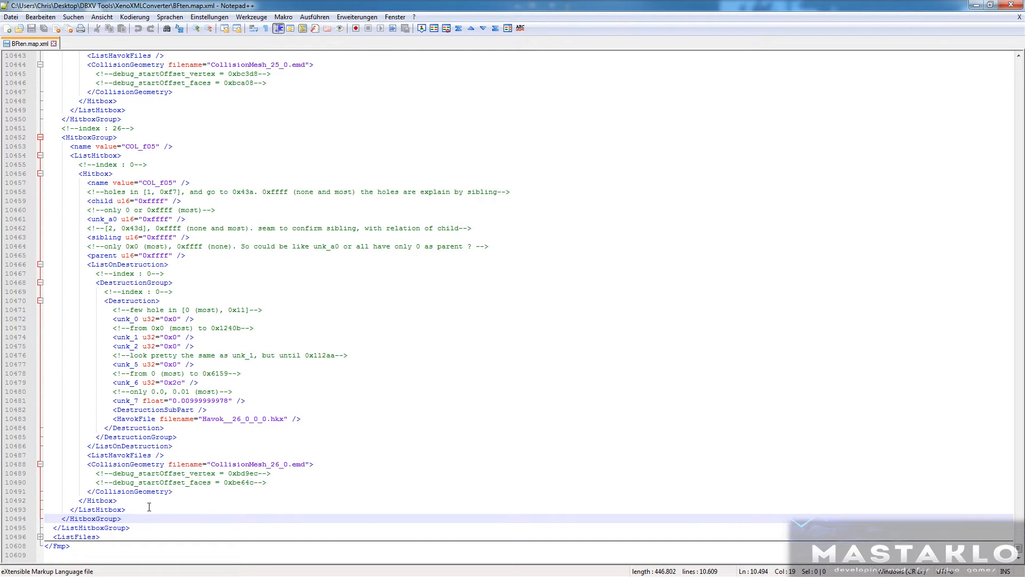
{"action": "key", "text": "Return"}
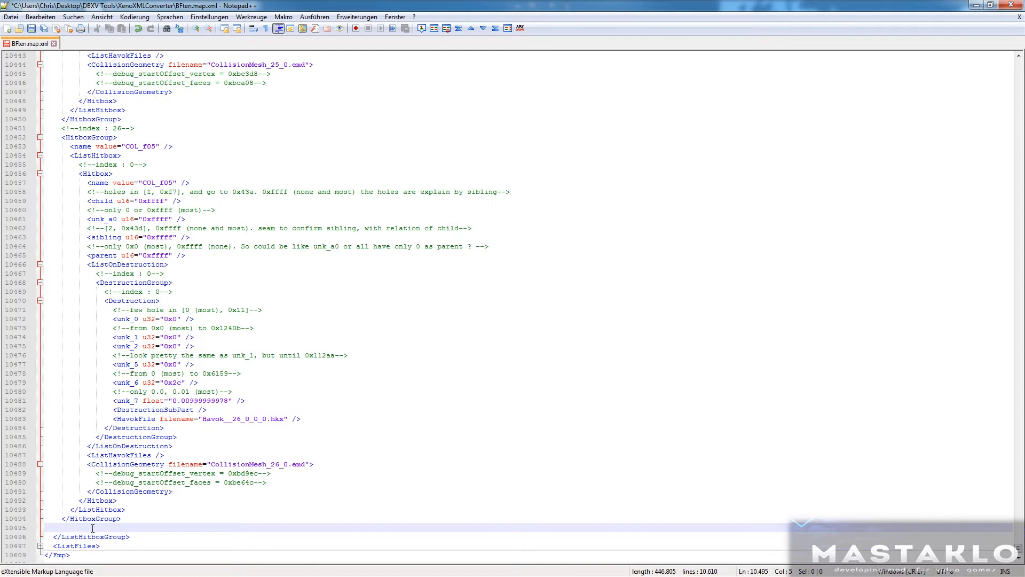
Open HitboxGroup Entry Template.xml from the map stuff folder inside Stage Templates.
{"action": "left_click", "coordinate": [978, 6]}
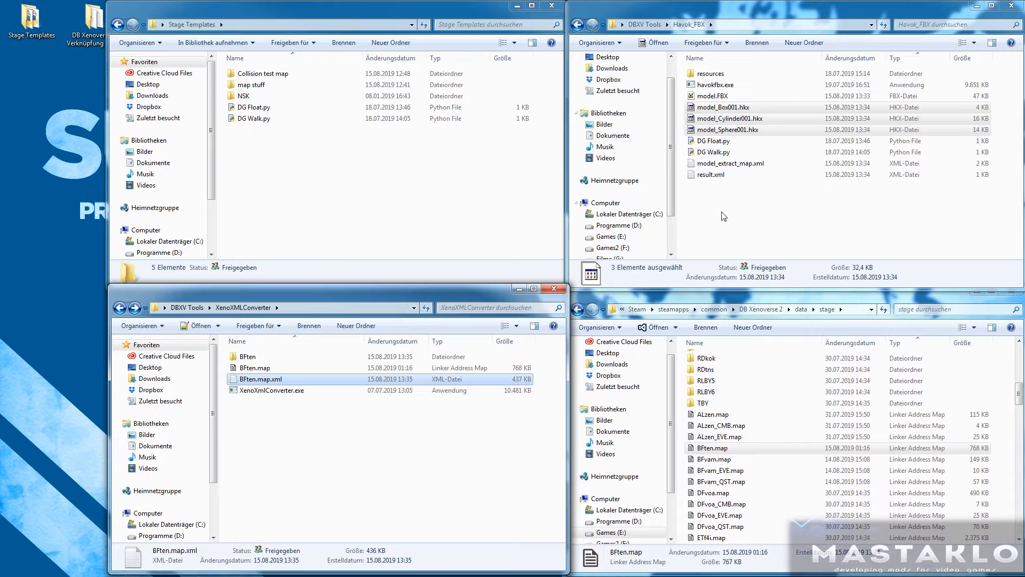
{"action": "left_click", "coordinate": [270, 131]}
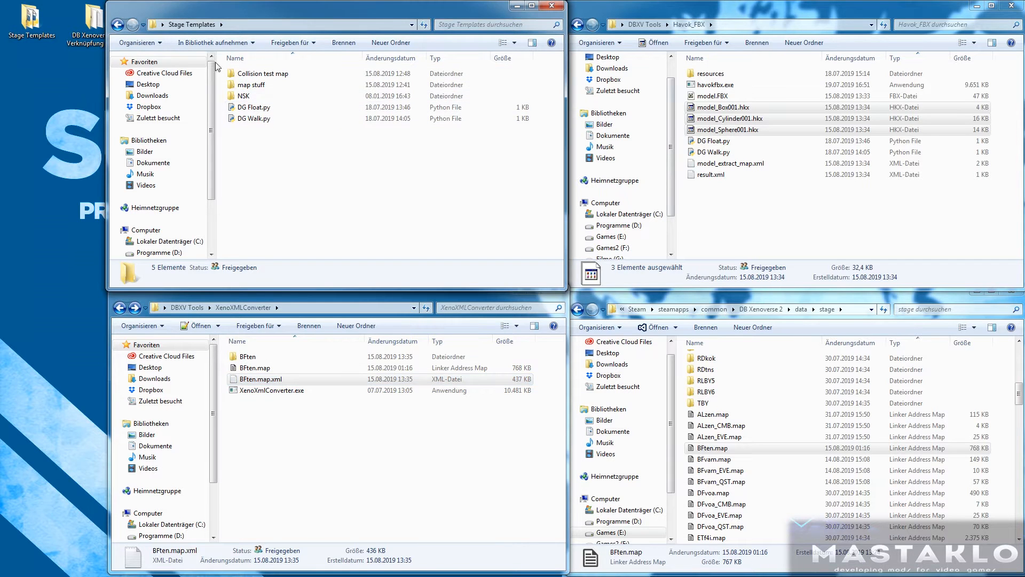
{"action": "double_click", "coordinate": [250, 85]}
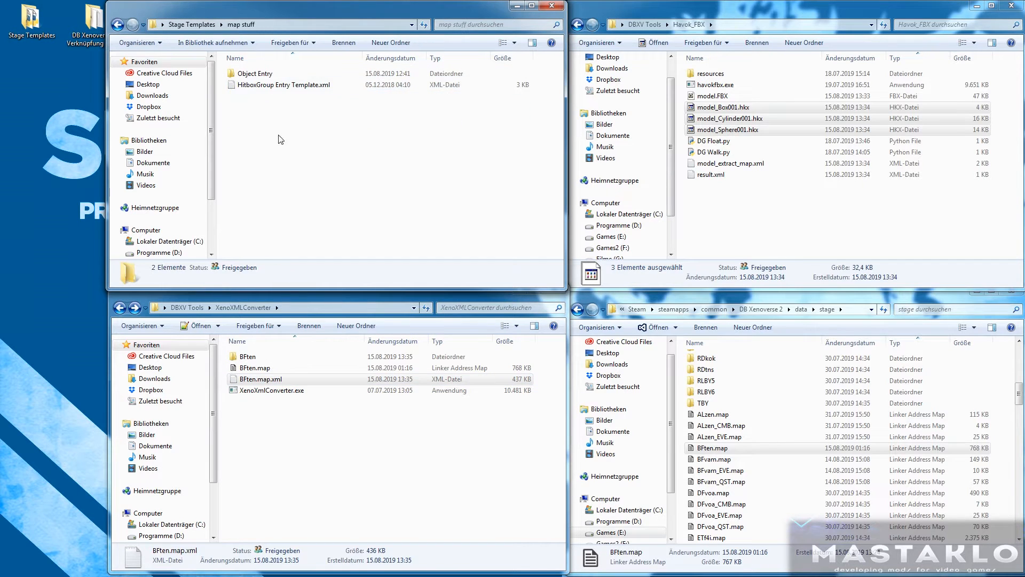
{"action": "double_click", "coordinate": [283, 85]}
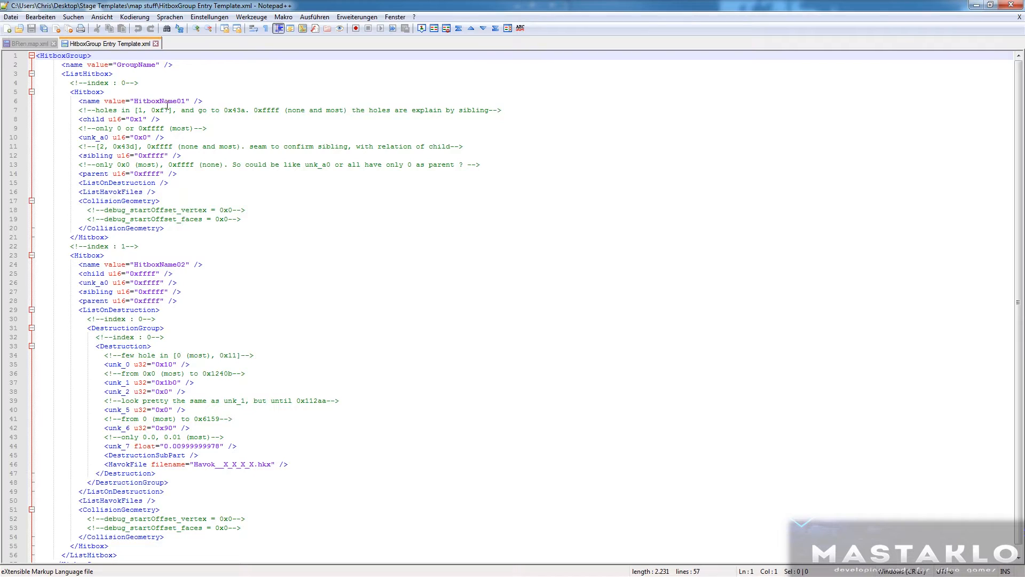
Set the template's group name and both hitbox names to BFten04.
{"action": "double_click", "coordinate": [142, 65]}
{"action": "type", "text": "BFten04"}
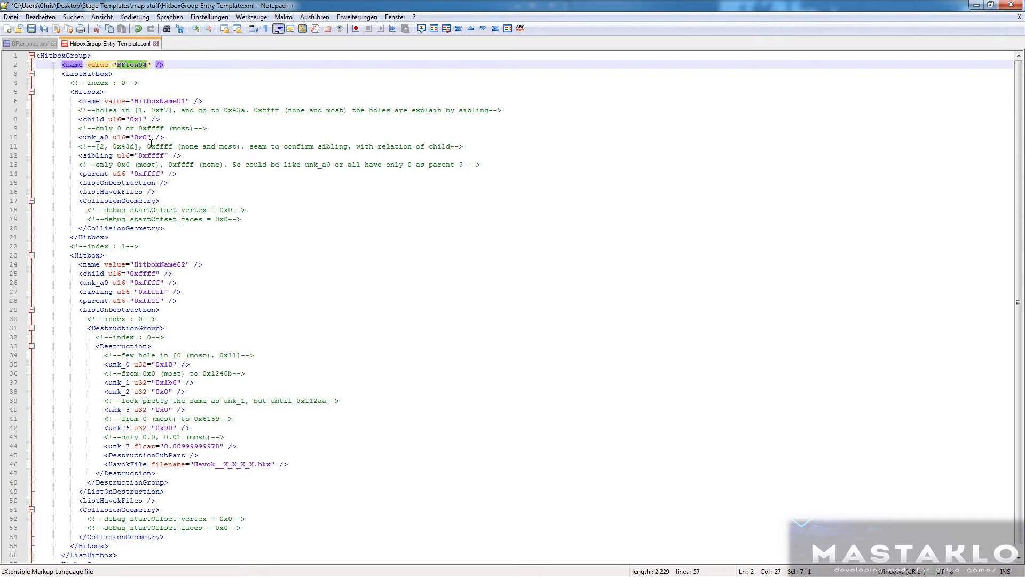
{"action": "double_click", "coordinate": [164, 100]}
{"action": "type", "text": "BFten04"}
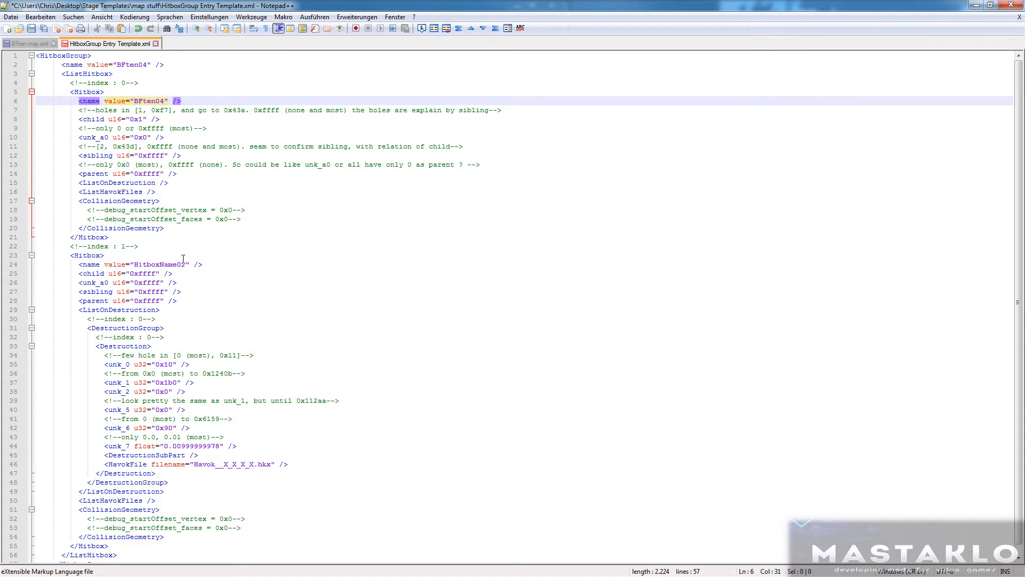
{"action": "double_click", "coordinate": [165, 264]}
{"action": "type", "text": "BFten04"}
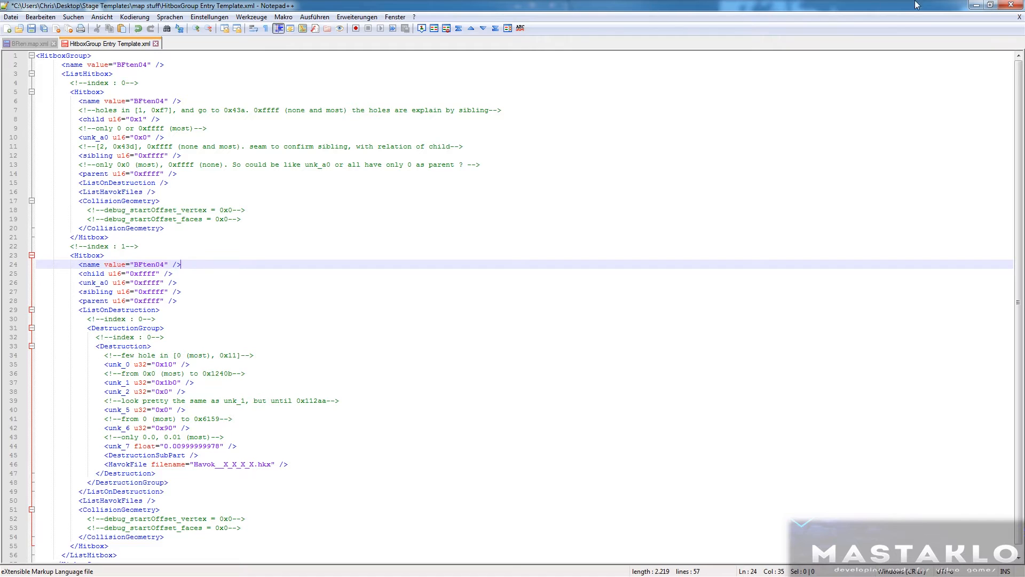
Open result.xml from the Havok_FBX folder and look over its Destruction entries.
{"action": "left_click", "coordinate": [977, 5]}
{"action": "left_click", "coordinate": [700, 141]}
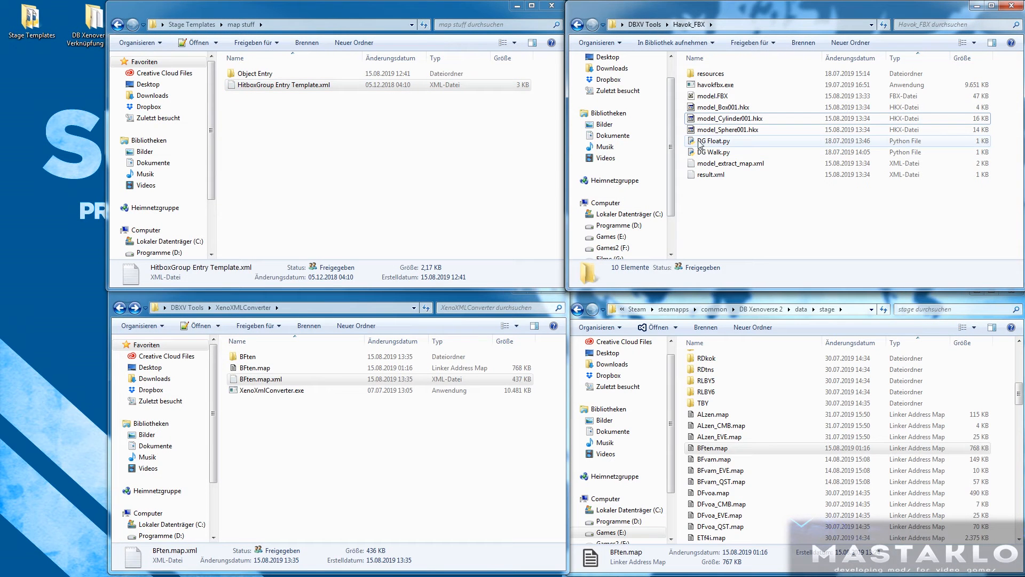
{"action": "left_click", "coordinate": [717, 177]}
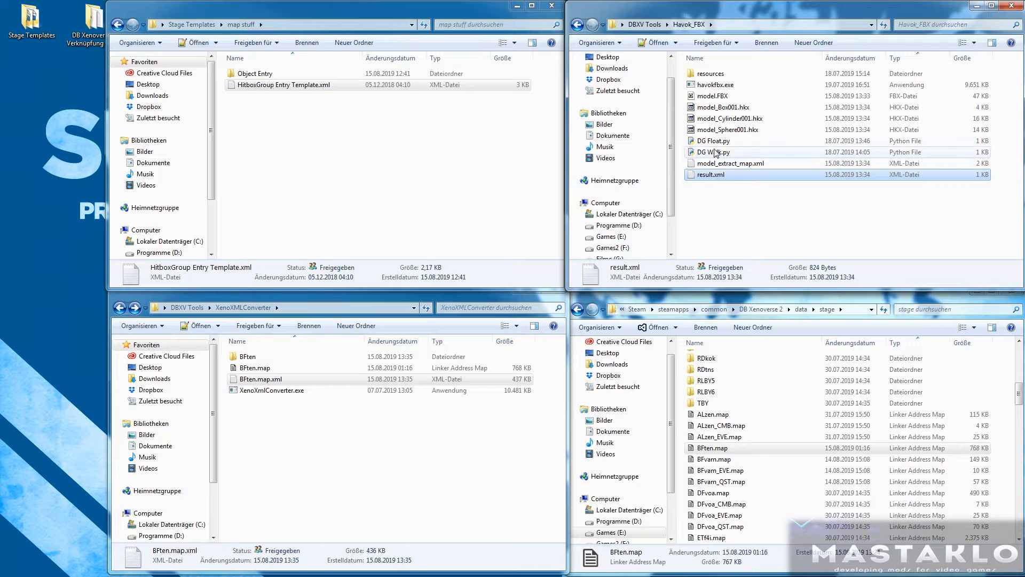
{"action": "double_click", "coordinate": [713, 175]}
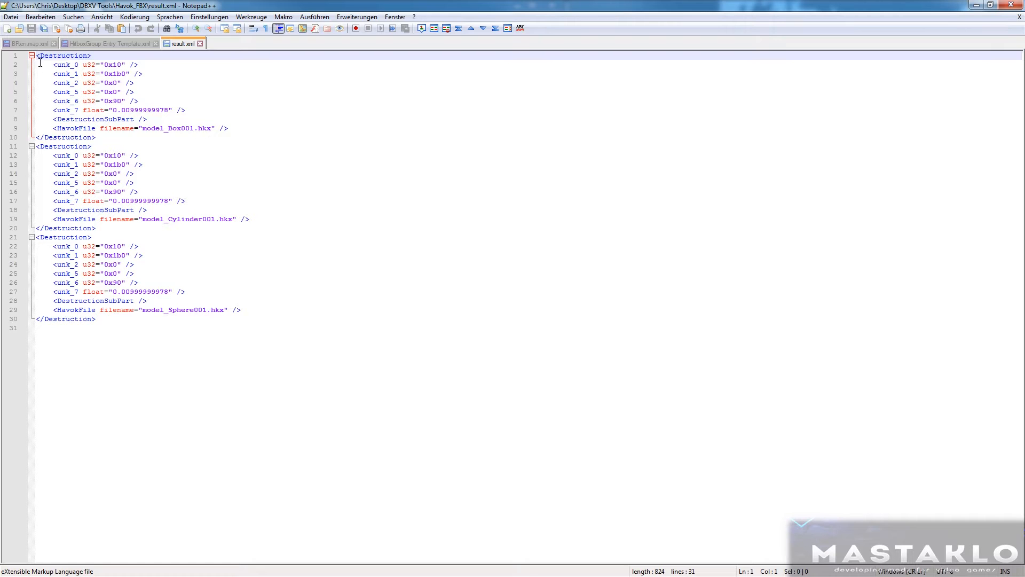
{"action": "left_click_drag", "start_coordinate": [104, 134], "coordinate": [37, 56]}
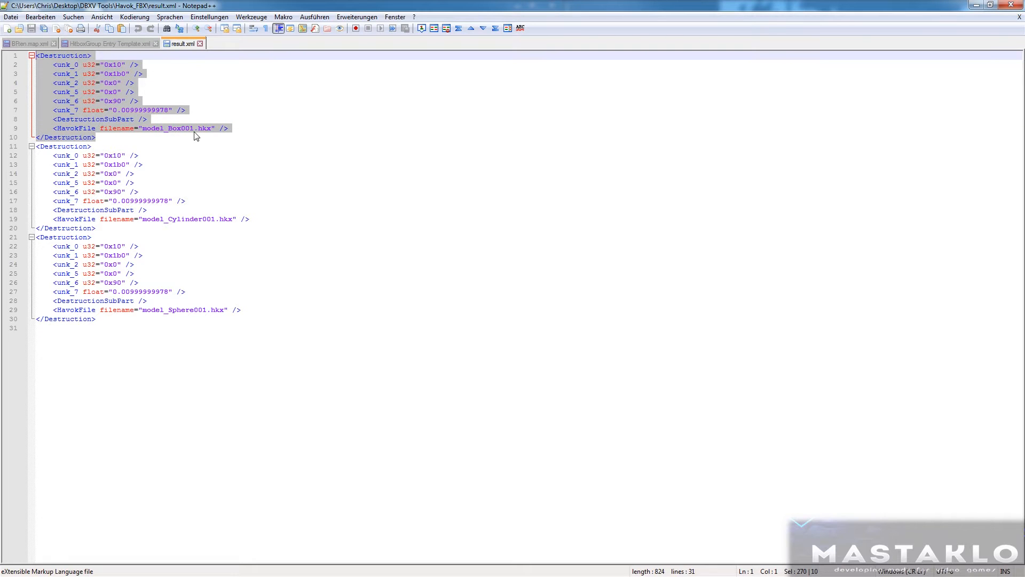
{"action": "left_click", "coordinate": [127, 142]}
{"action": "left_click", "coordinate": [167, 278]}
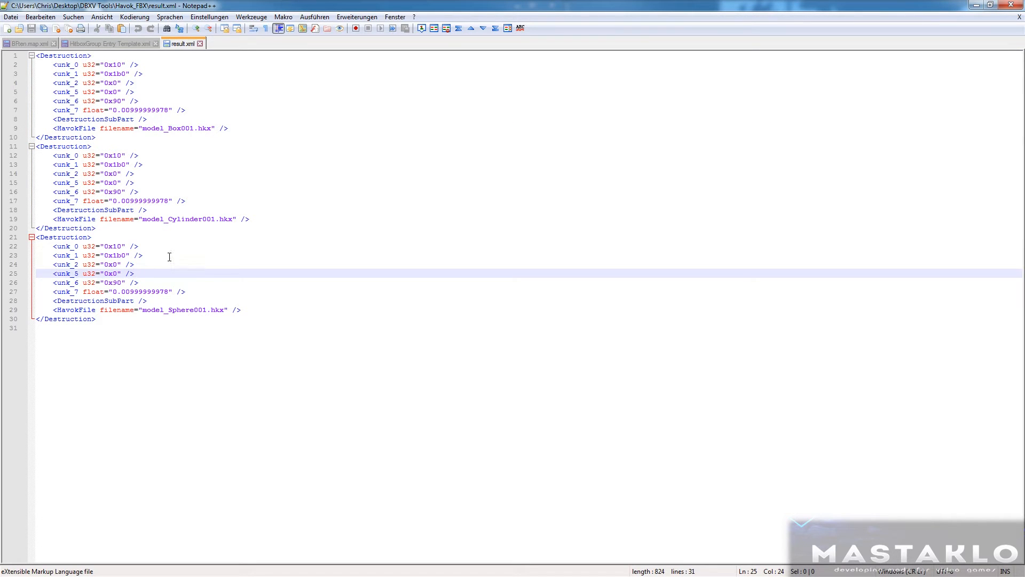
Replace the Destruction block in the HitboxGroup template with the entire contents of result.xml.
{"action": "key", "text": "ctrl+a"}
{"action": "left_click", "coordinate": [85, 43]}
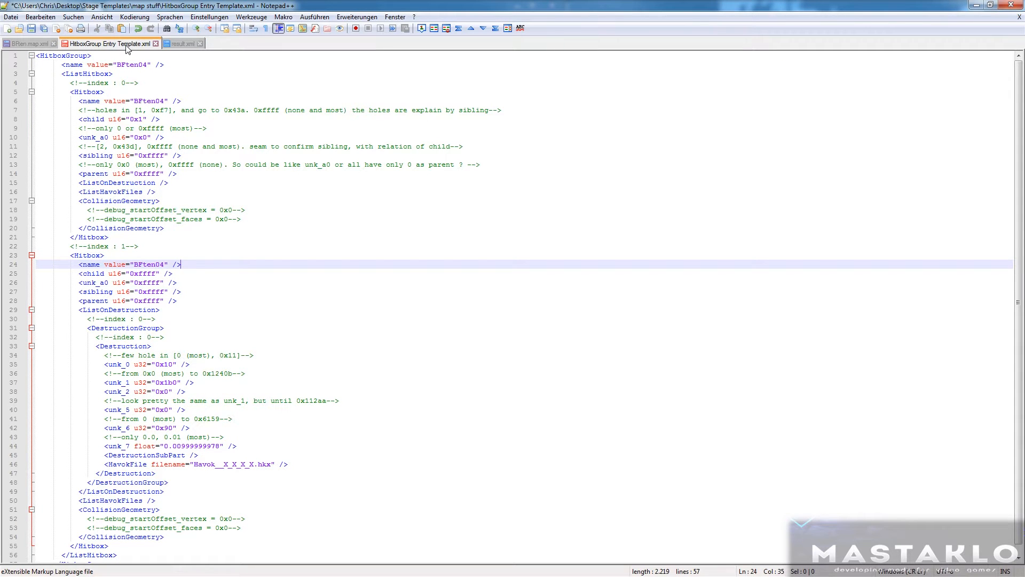
{"action": "scroll", "coordinate": [182, 372], "scroll_direction": "down", "scroll_amount": 1}
{"action": "left_click_drag", "start_coordinate": [96, 336], "coordinate": [180, 462]}
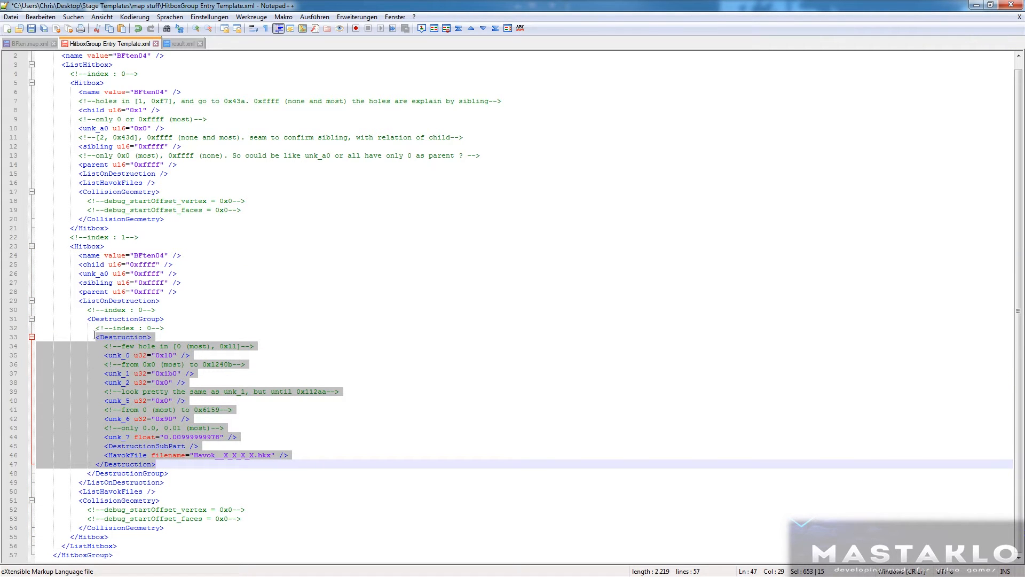
{"action": "left_click", "coordinate": [182, 43]}
{"action": "key", "text": "ctrl+c"}
{"action": "key", "text": "ctrl+Tab"}
{"action": "key", "text": "ctrl+v"}
{"action": "key", "text": "BackSpace"}
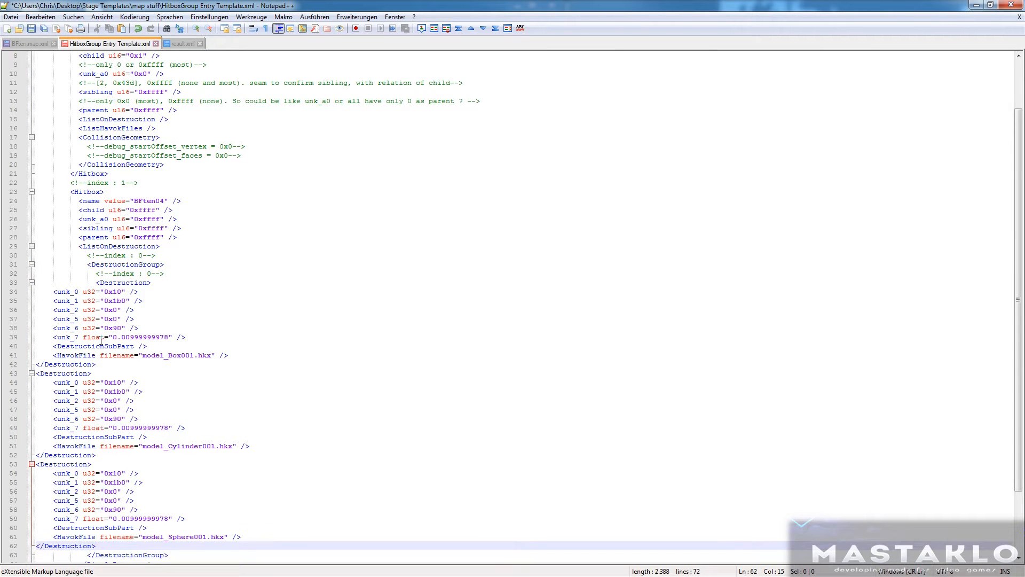
Copy the complete HitboxGroup template into the empty line at the end of ListHitboxGroup in BFten.map.xml and save the file.
{"action": "scroll", "coordinate": [154, 363], "scroll_direction": "down", "scroll_amount": 7}
{"action": "scroll", "coordinate": [165, 368], "scroll_direction": "up", "scroll_amount": 10}
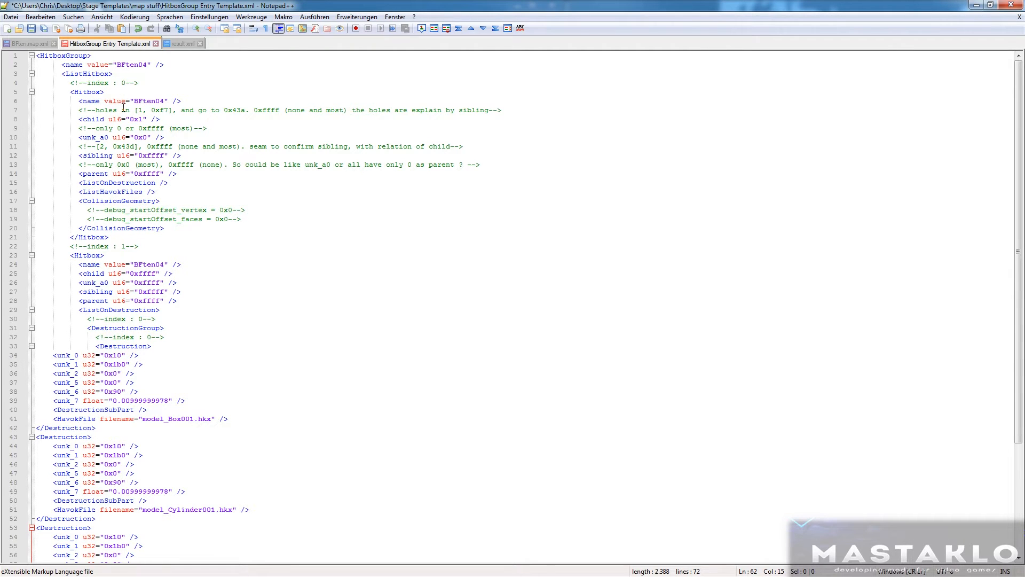
{"action": "key", "text": "ctrl+a"}
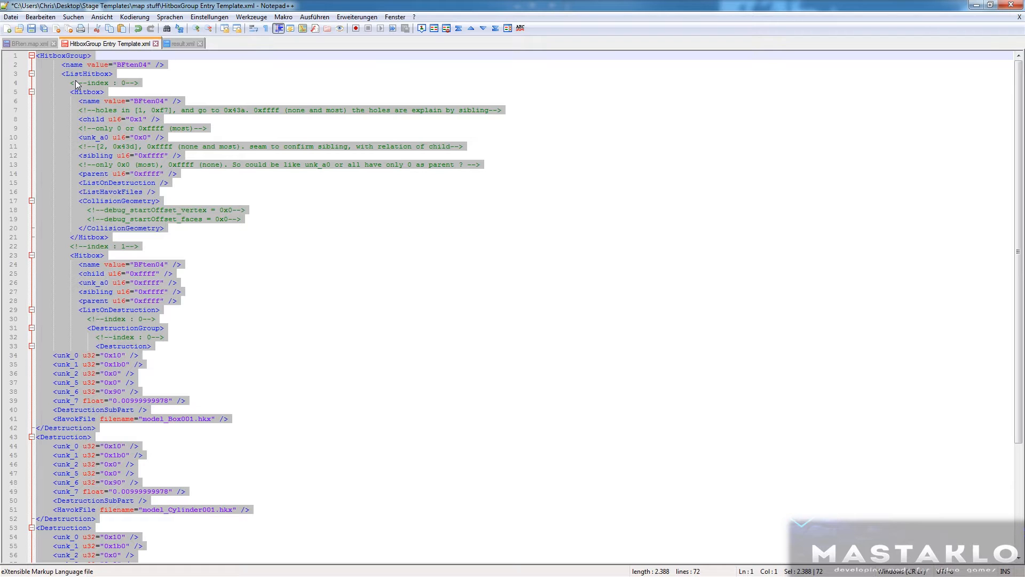
{"action": "key", "text": "ctrl+Tab"}
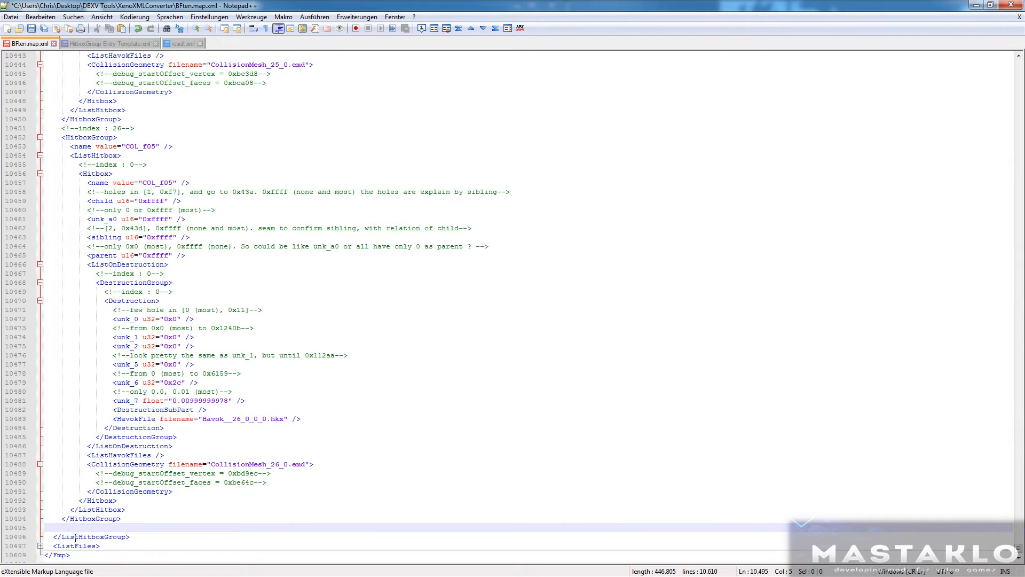
{"action": "key", "text": "ctrl+v"}
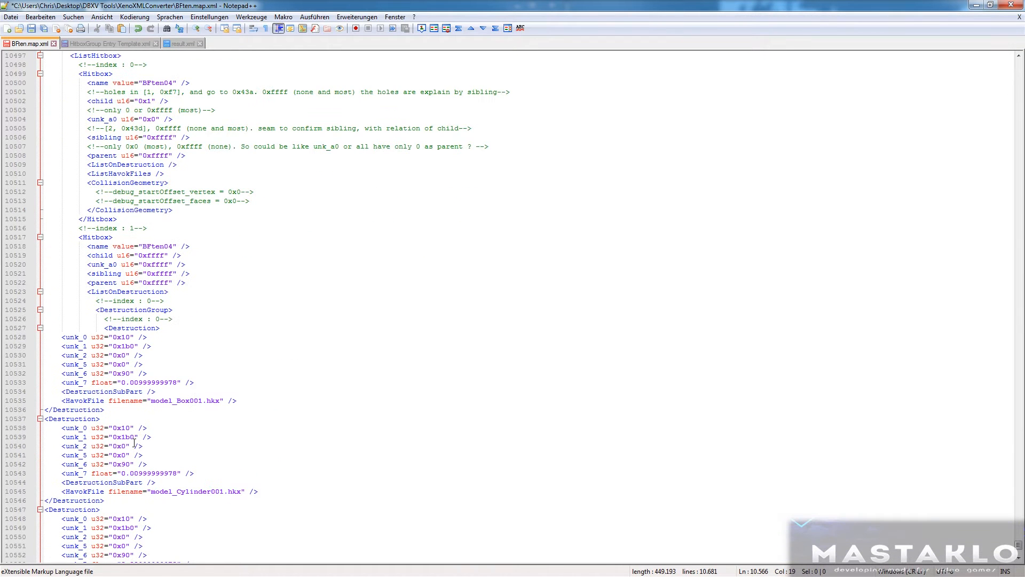
{"action": "key", "text": "ctrl+s"}
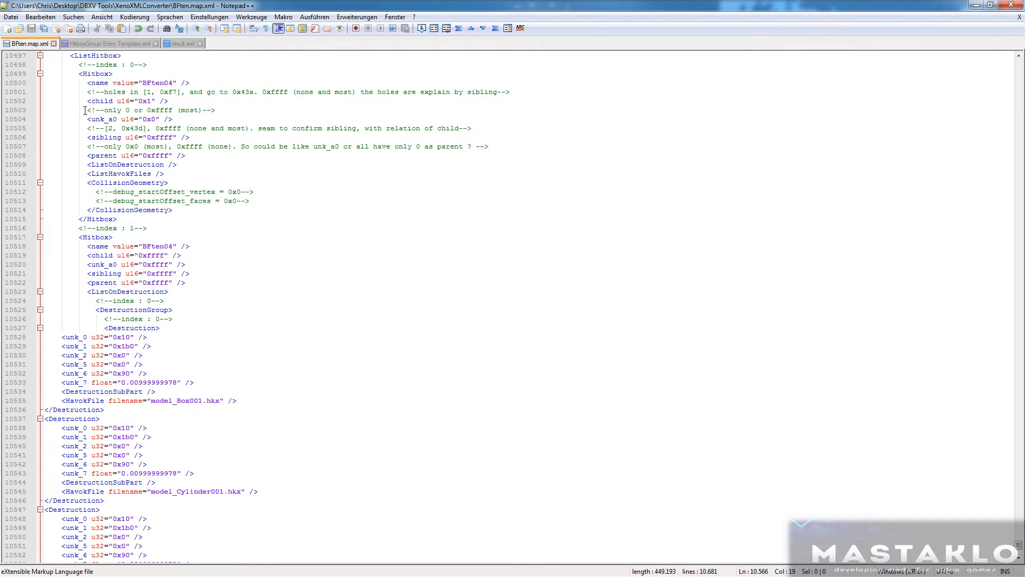
Convert the edited BFten.map.xml back into BFten.map with XenoXmlConverter.exe.
{"action": "left_click", "coordinate": [976, 5]}
{"action": "left_click", "coordinate": [272, 451]}
{"action": "left_click_drag", "start_coordinate": [258, 379], "coordinate": [275, 393]}
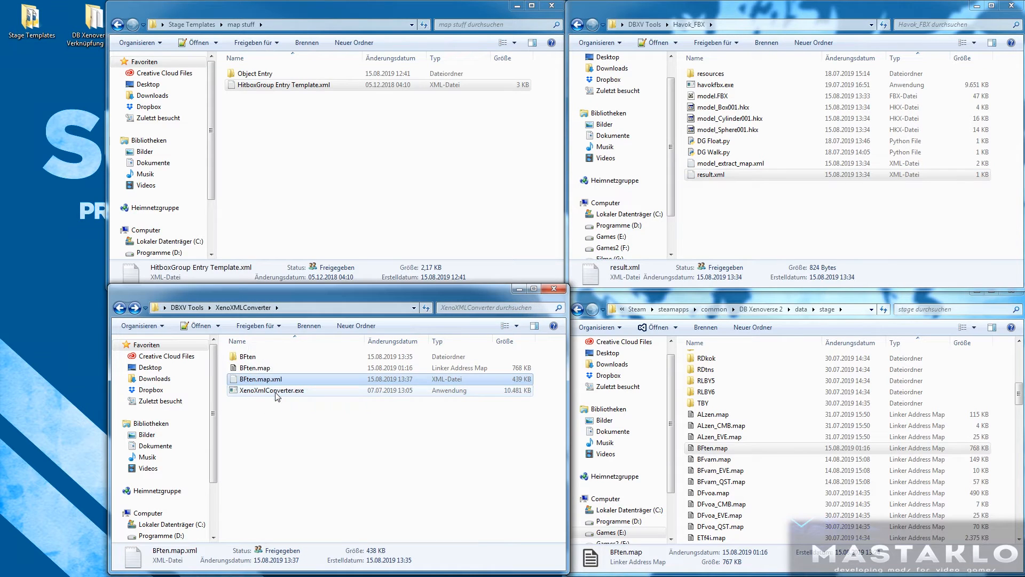
Extract the rebuilt BFten.map with XenoXmlConverter.exe and open the BFten folder.
{"action": "left_click", "coordinate": [261, 369]}
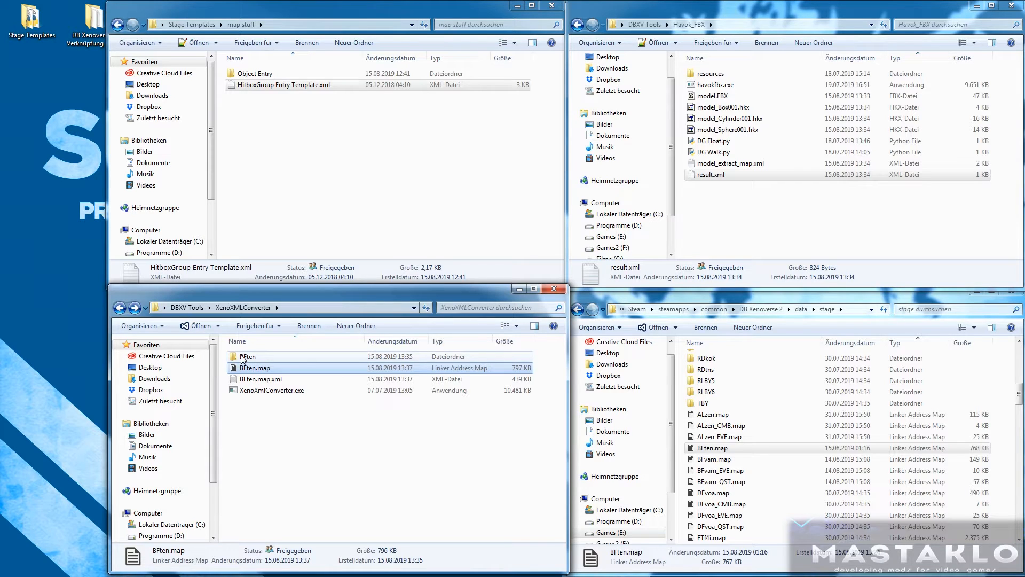
{"action": "left_click", "coordinate": [282, 448]}
{"action": "left_click_drag", "start_coordinate": [261, 368], "coordinate": [271, 397]}
{"action": "double_click", "coordinate": [245, 356]}
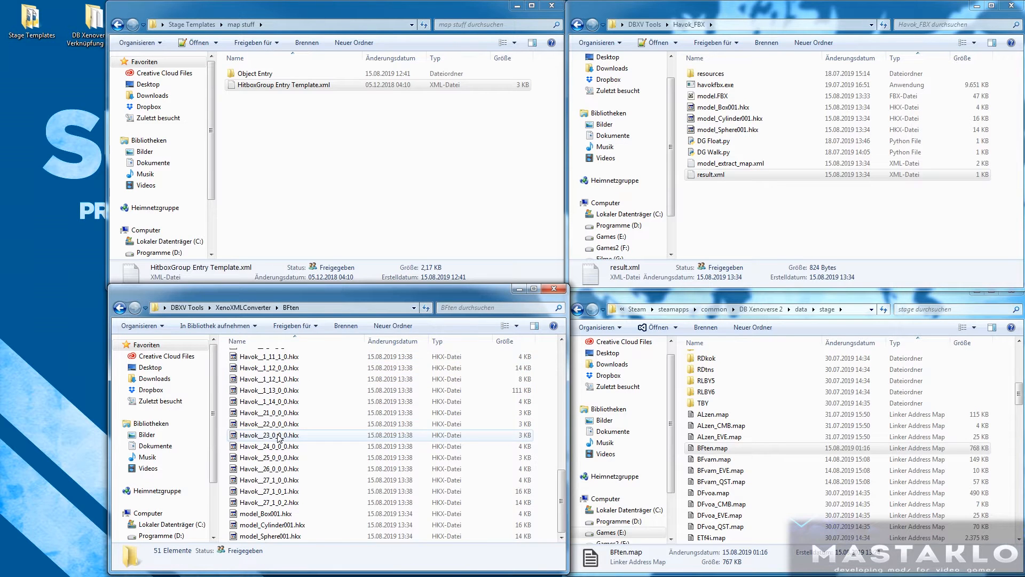
Delete the BFten folder and BFten.map.xml, and extract BFten.map again with XenoXmlConverter.exe.
{"action": "key", "text": "BackSpace"}
{"action": "left_click", "coordinate": [267, 381], "text": "ctrl"}
{"action": "key", "text": "Delete"}
{"action": "left_click_drag", "start_coordinate": [258, 358], "coordinate": [268, 370]}
Compare Havok__27_1_0_0.hkx to Havok__27_1_0_2.hkx in the new BFten folder with the three original model .hkx files in Havok_FBX.
{"action": "double_click", "coordinate": [256, 356]}
{"action": "left_click_drag", "start_coordinate": [561, 368], "coordinate": [580, 501]}
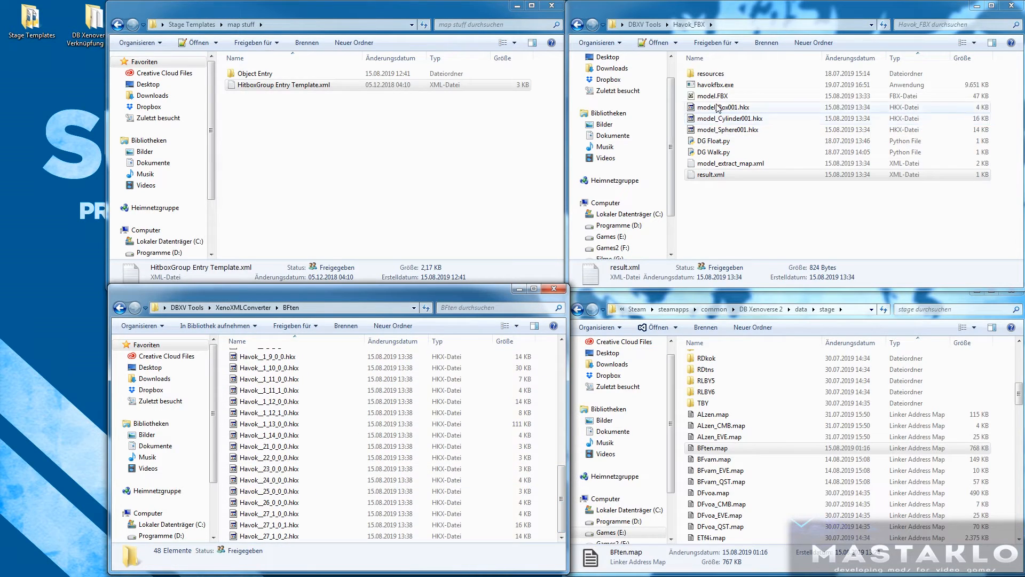
{"action": "left_click", "coordinate": [267, 513]}
{"action": "left_click", "coordinate": [274, 536], "text": "shift"}
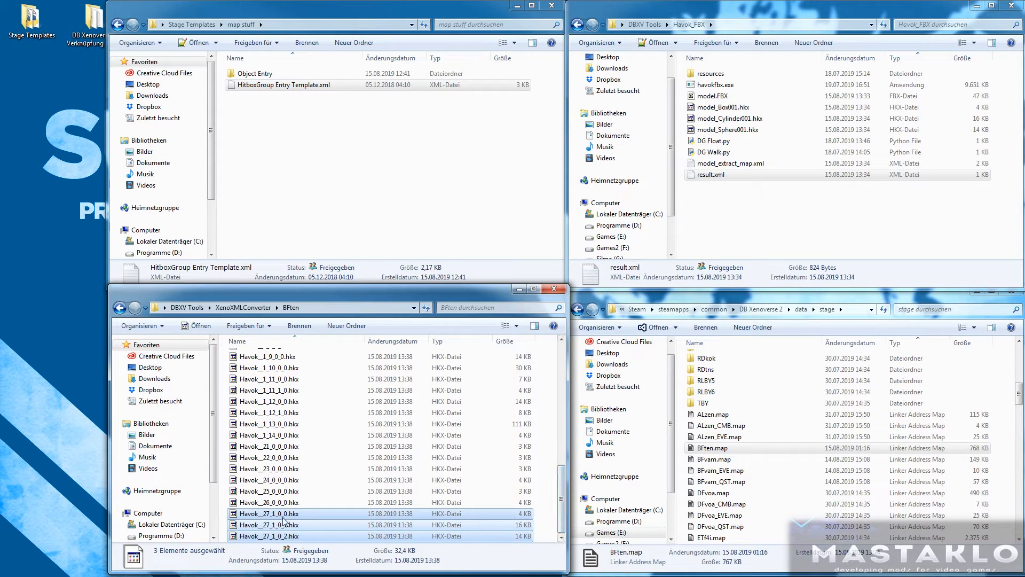
{"action": "left_click", "coordinate": [723, 107]}
{"action": "left_click", "coordinate": [727, 129], "text": "shift"}
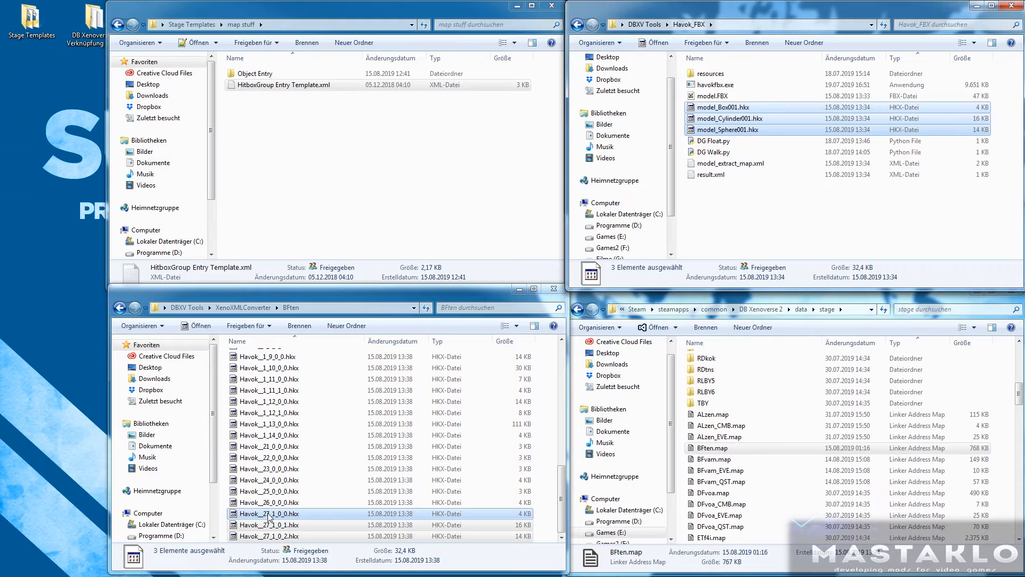
Open BFten.map.xml in the XenoXMLConverter folder, fold it to its main sections and expand ListObject.
{"action": "left_click", "coordinate": [242, 308]}
{"action": "double_click", "coordinate": [246, 380]}
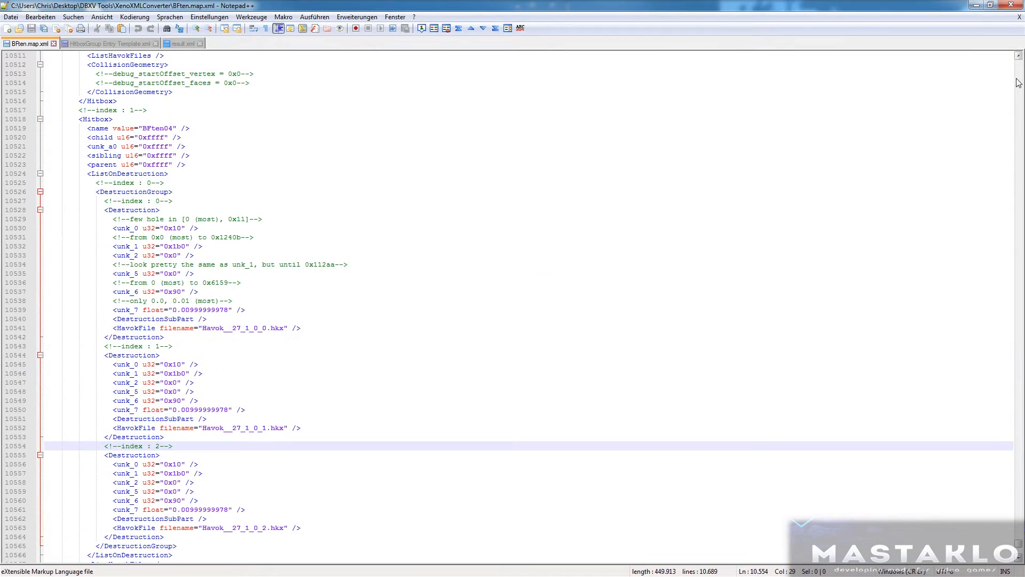
{"action": "left_click_drag", "start_coordinate": [1015, 546], "coordinate": [1006, 58]}
{"action": "key", "text": "alt+2"}
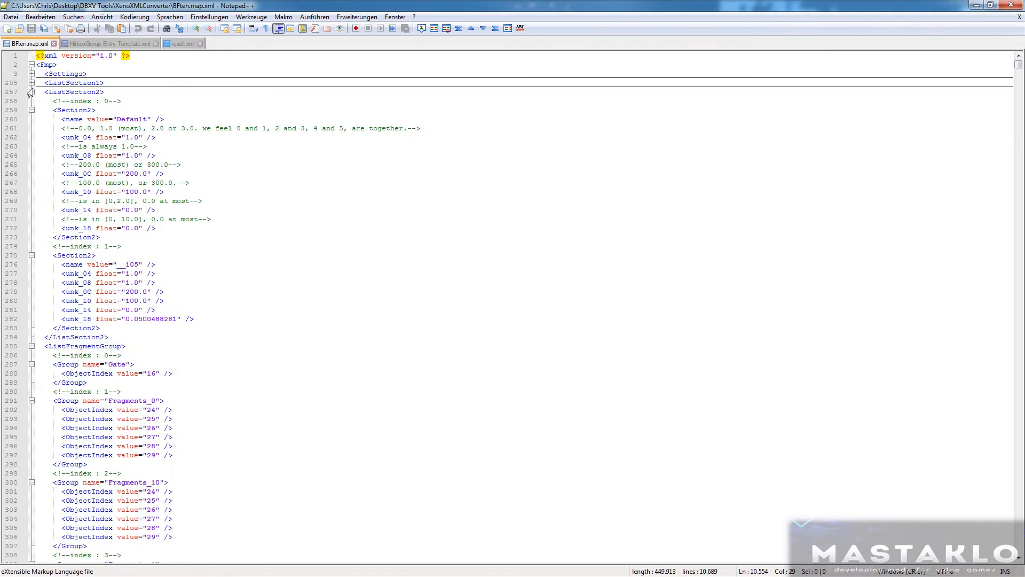
{"action": "left_click", "coordinate": [76, 110]}
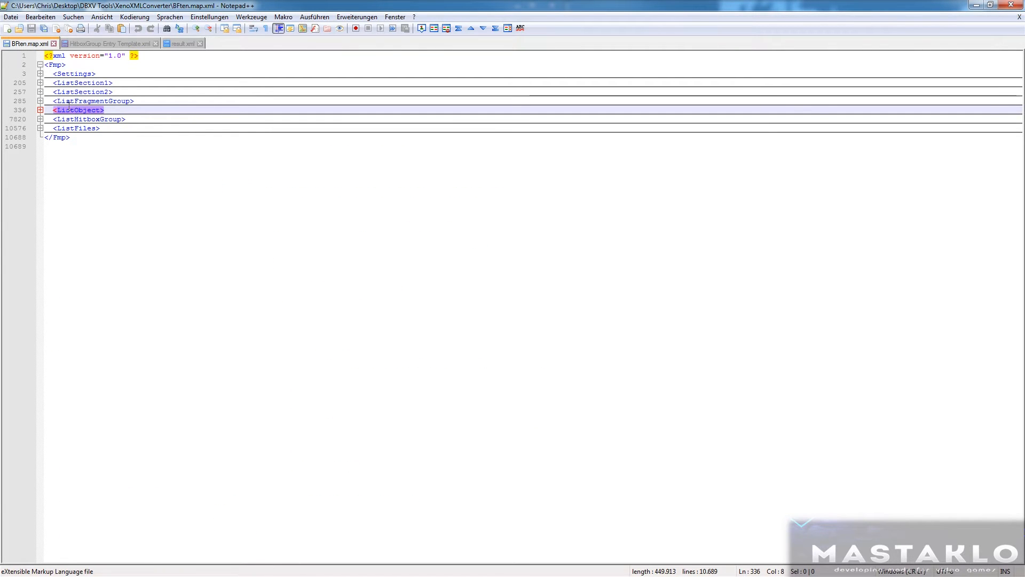
{"action": "left_click", "coordinate": [103, 109]}
{"action": "left_click", "coordinate": [40, 110]}
{"action": "left_click_drag", "start_coordinate": [1019, 64], "coordinate": [1020, 550]}
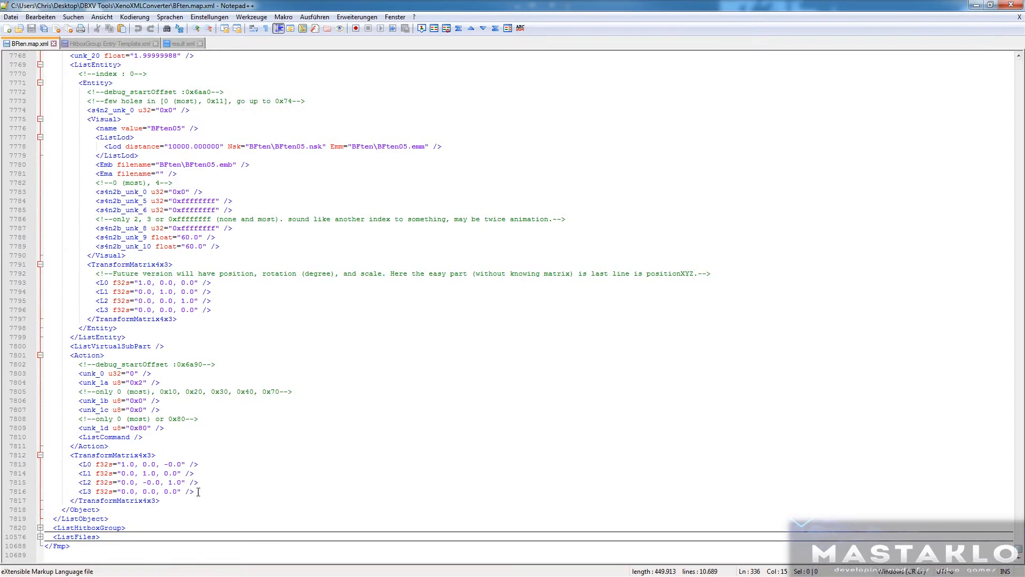
Examine the BFten05 and BFten04 object entries at the end of ListObject, including their hitboxGroupIndex fields.
{"action": "left_click", "coordinate": [119, 510]}
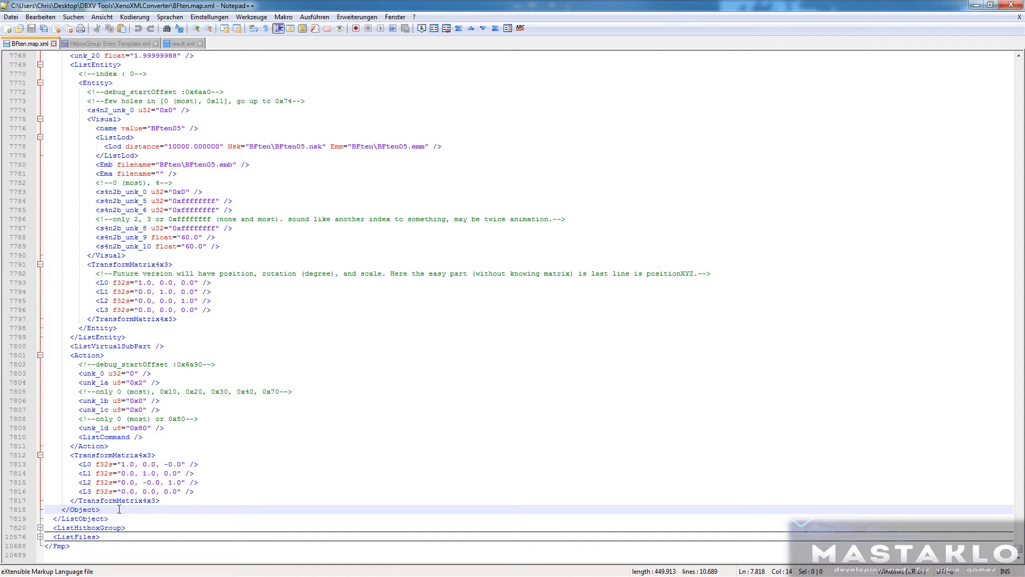
{"action": "scroll", "coordinate": [102, 459], "scroll_direction": "up", "scroll_amount": 10}
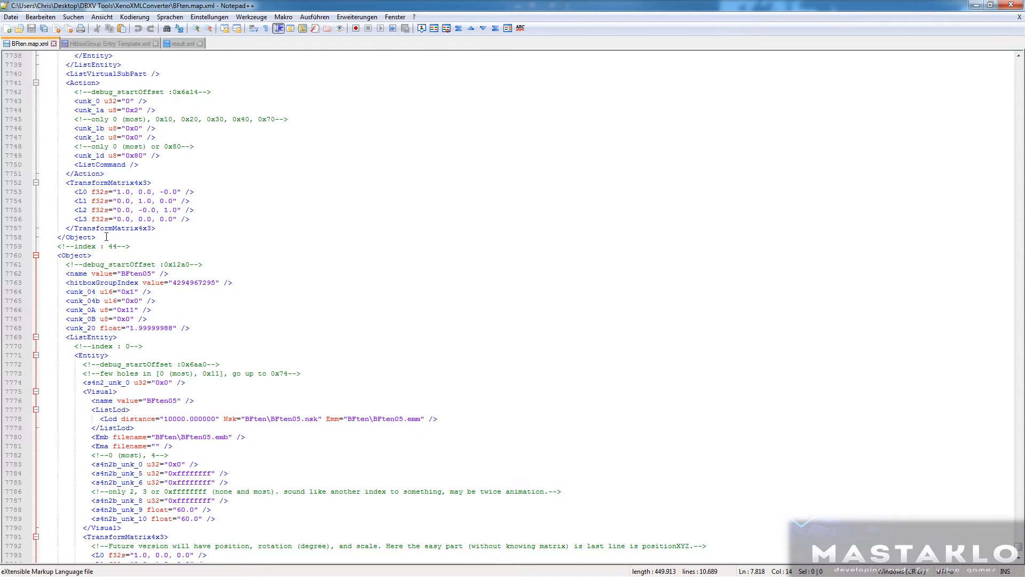
{"action": "left_click", "coordinate": [106, 239]}
{"action": "scroll", "coordinate": [103, 275], "scroll_direction": "up", "scroll_amount": 1}
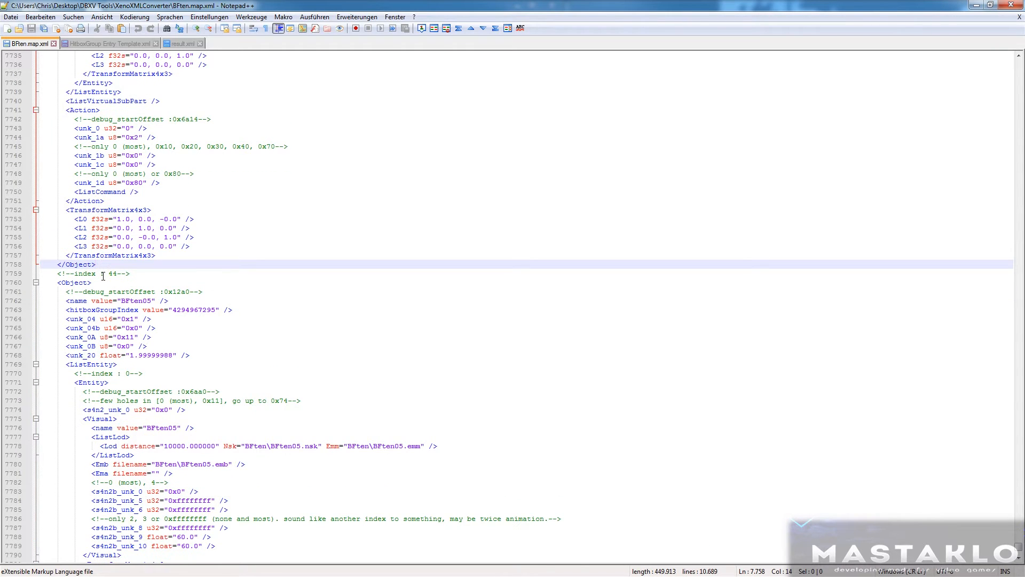
{"action": "scroll", "coordinate": [103, 276], "scroll_direction": "up", "scroll_amount": 9}
{"action": "scroll", "coordinate": [103, 276], "scroll_direction": "up", "scroll_amount": 7}
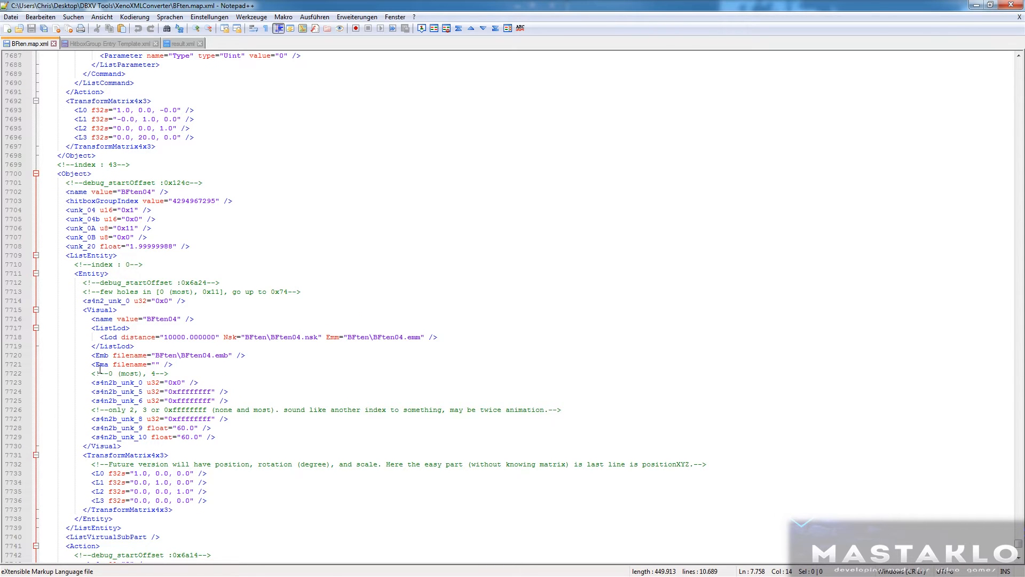
{"action": "scroll", "coordinate": [100, 369], "scroll_direction": "down", "scroll_amount": 5}
{"action": "scroll", "coordinate": [94, 263], "scroll_direction": "up", "scroll_amount": 7}
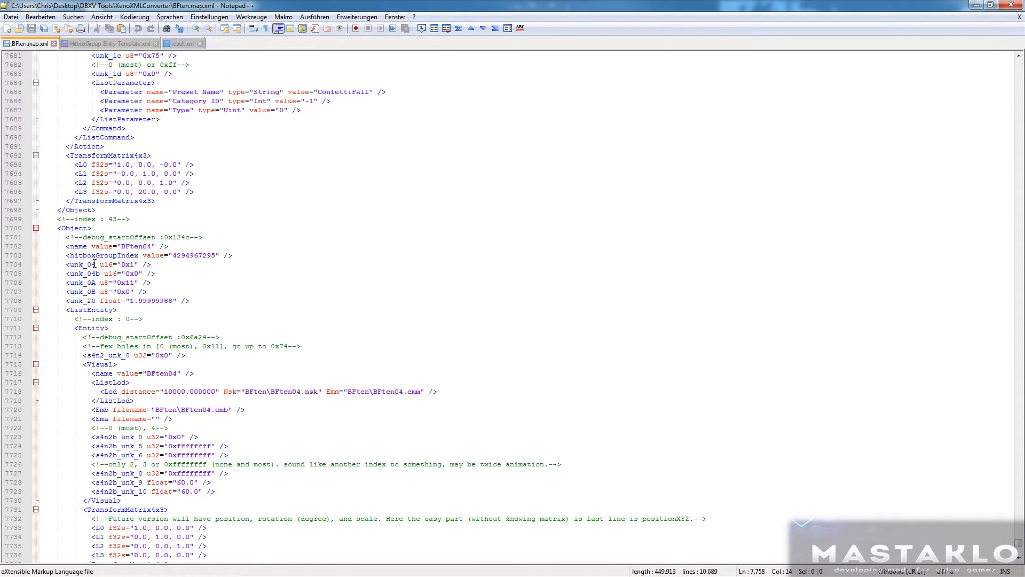
{"action": "left_click", "coordinate": [56, 228]}
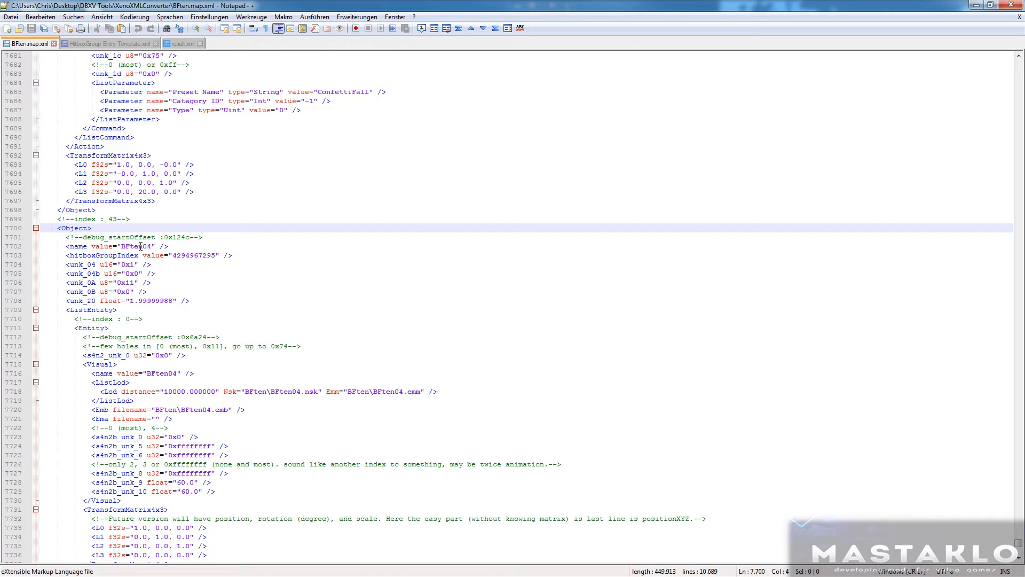
{"action": "scroll", "coordinate": [145, 246], "scroll_direction": "down", "scroll_amount": 1}
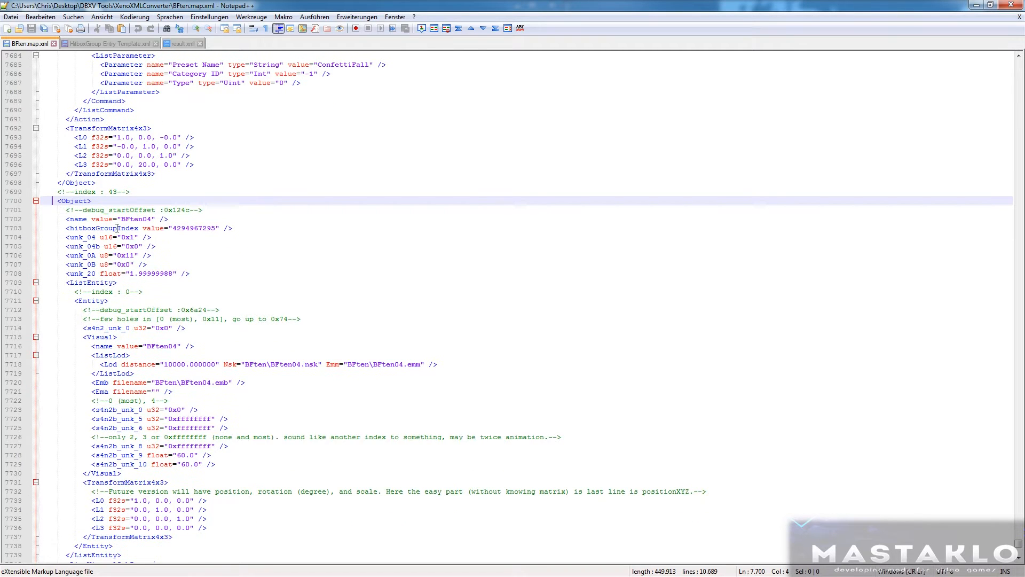
Try setting the BFten04 object's hitboxGroupIndex to 27, and undo the change.
{"action": "double_click", "coordinate": [174, 228]}
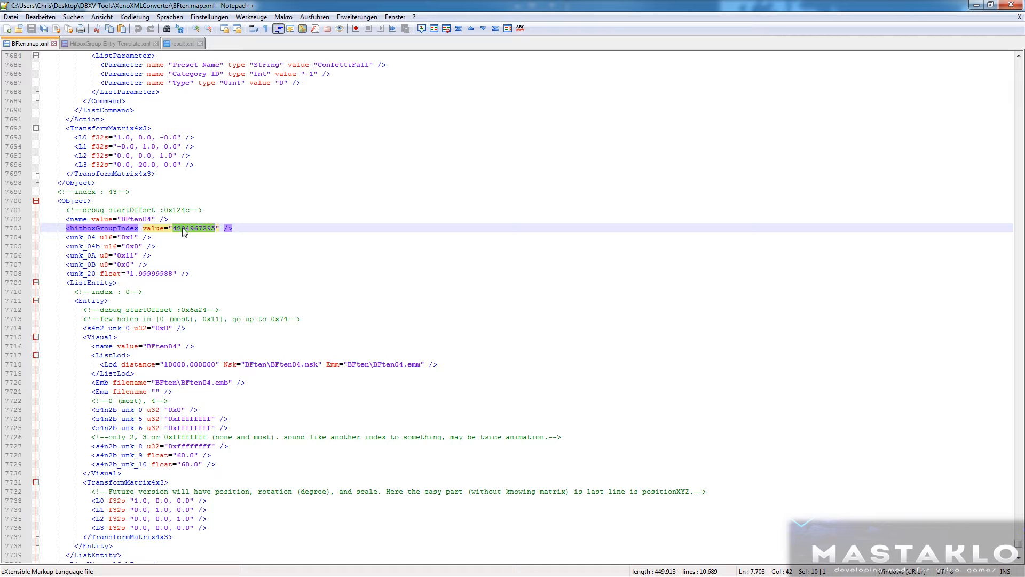
{"action": "scroll", "coordinate": [182, 230], "scroll_direction": "down", "scroll_amount": 6}
{"action": "scroll", "coordinate": [182, 231], "scroll_direction": "up", "scroll_amount": 14}
{"action": "scroll", "coordinate": [182, 231], "scroll_direction": "down", "scroll_amount": 13}
{"action": "scroll", "coordinate": [182, 231], "scroll_direction": "up", "scroll_amount": 3}
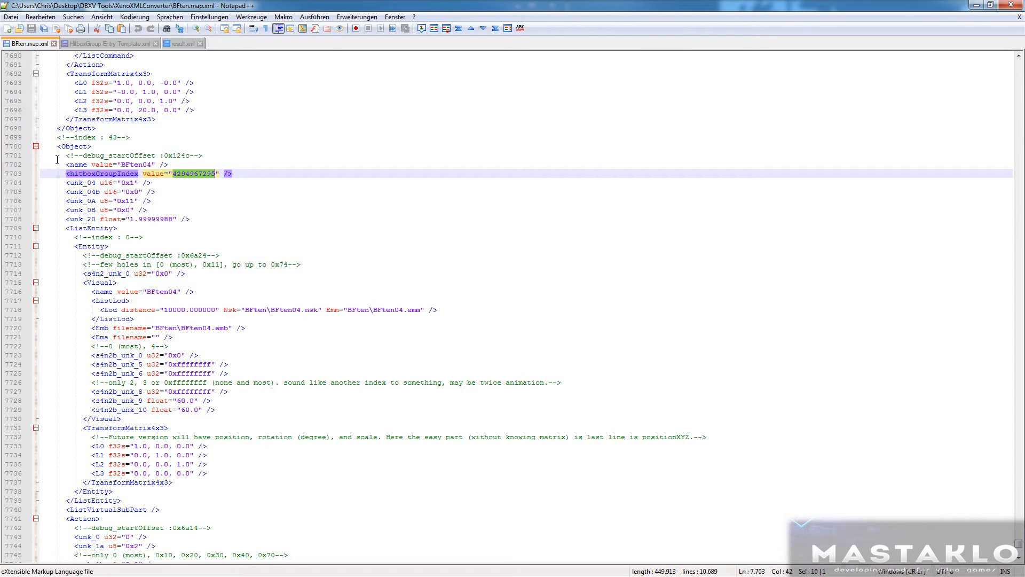
{"action": "type", "text": "27"}
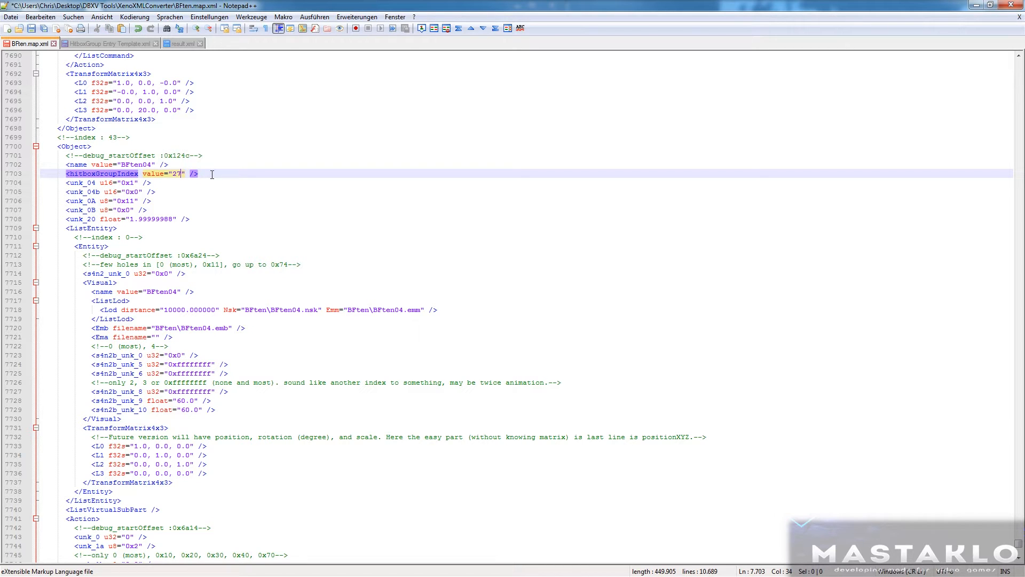
{"action": "left_click", "coordinate": [138, 28]}
{"action": "left_click", "coordinate": [138, 29]}
Close HitboxGroup Entry Template.xml without saving and close result.xml.
{"action": "left_click", "coordinate": [145, 47]}
{"action": "left_click", "coordinate": [156, 44]}
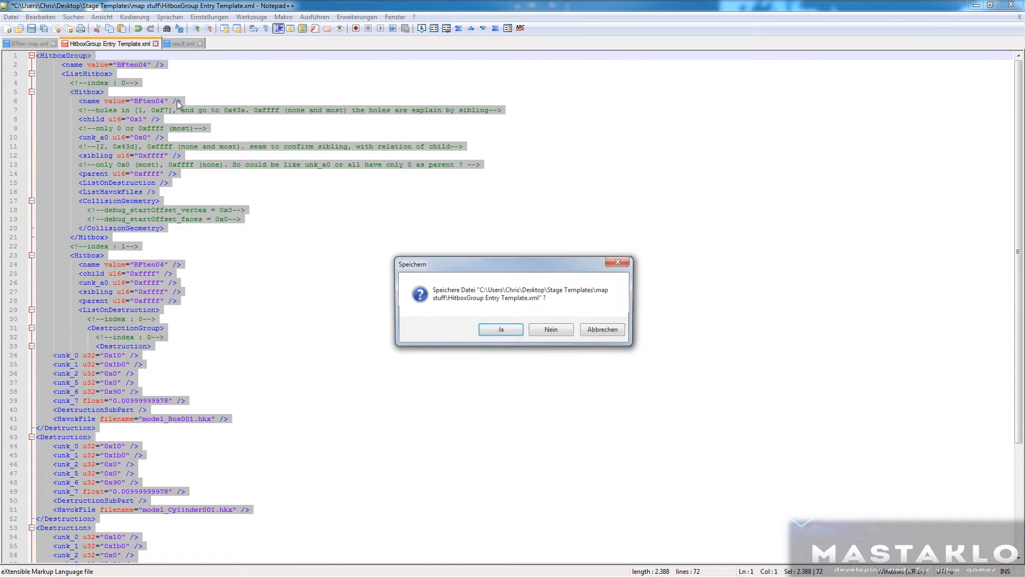
{"action": "left_click", "coordinate": [551, 330]}
{"action": "left_click", "coordinate": [98, 43]}
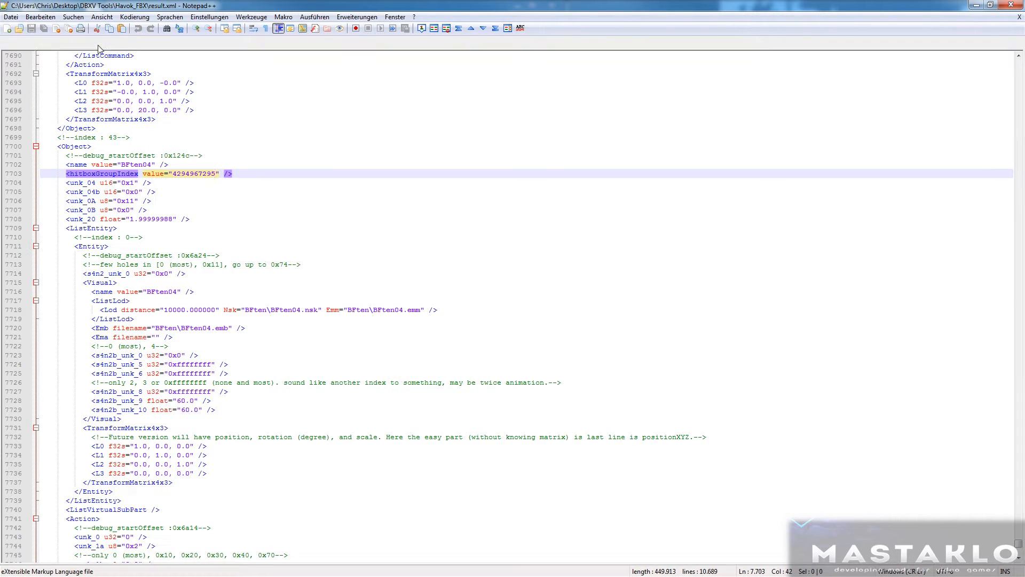
Open Object Entry Template.xml from the Object Entry folder in Stage Templates\map stuff.
{"action": "left_click", "coordinate": [976, 5]}
{"action": "left_click", "coordinate": [248, 156]}
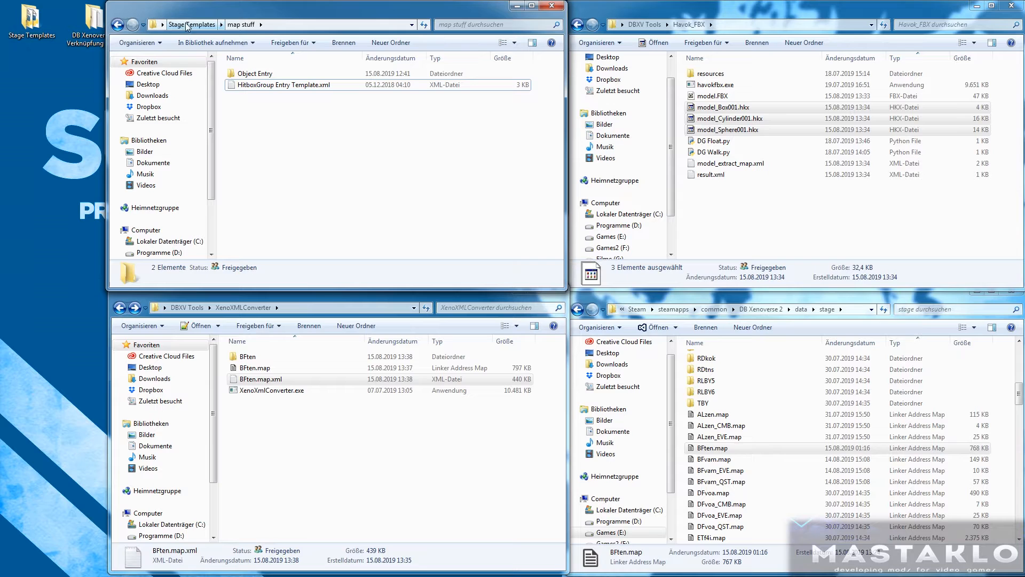
{"action": "double_click", "coordinate": [252, 78]}
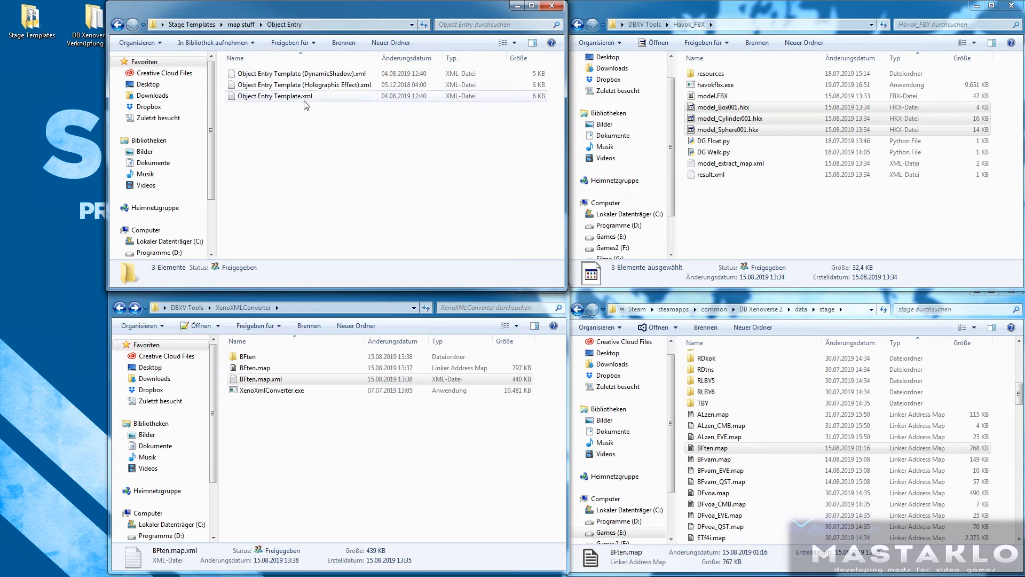
{"action": "double_click", "coordinate": [381, 58]}
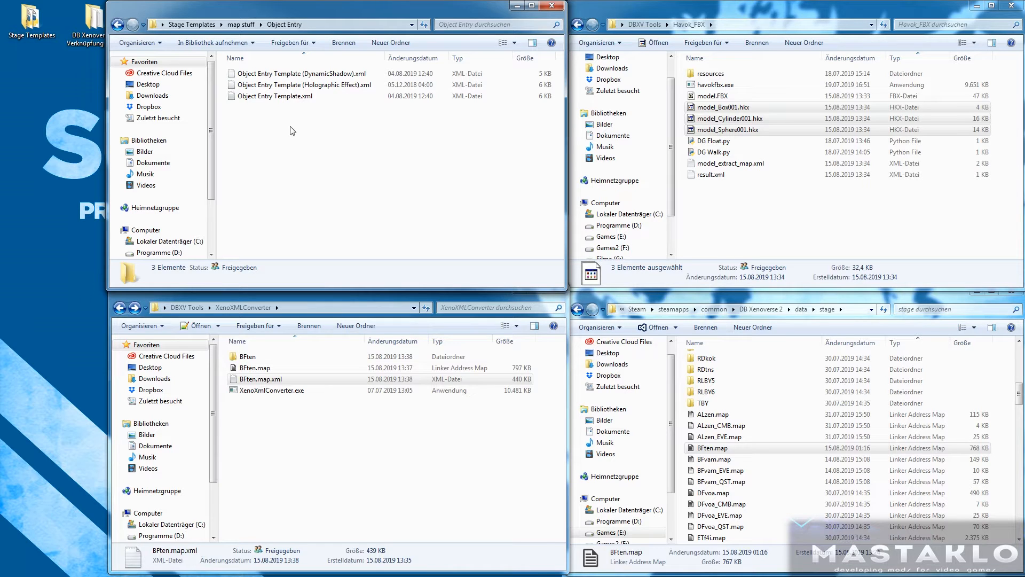
{"action": "left_click", "coordinate": [278, 75]}
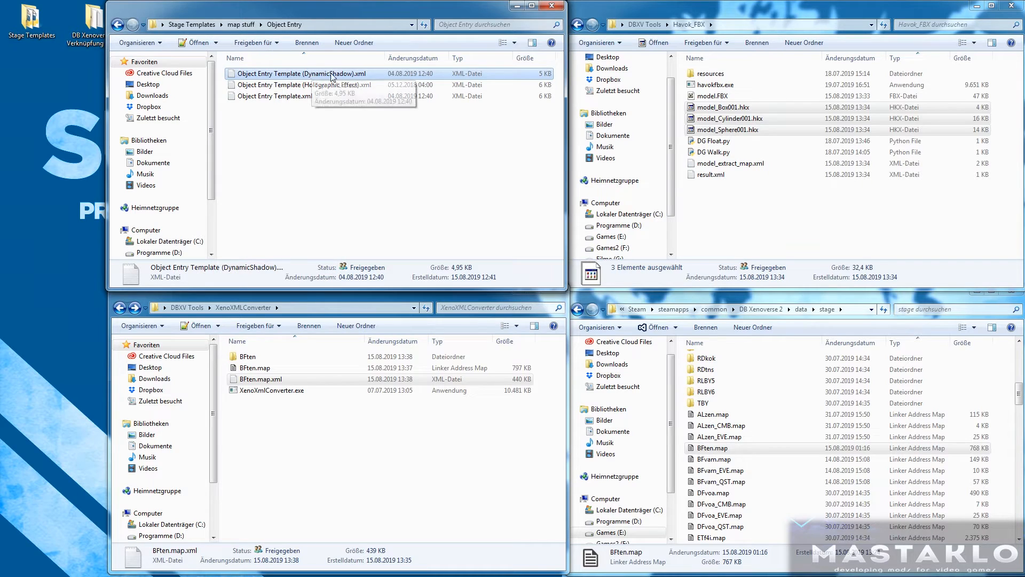
{"action": "left_click", "coordinate": [311, 85]}
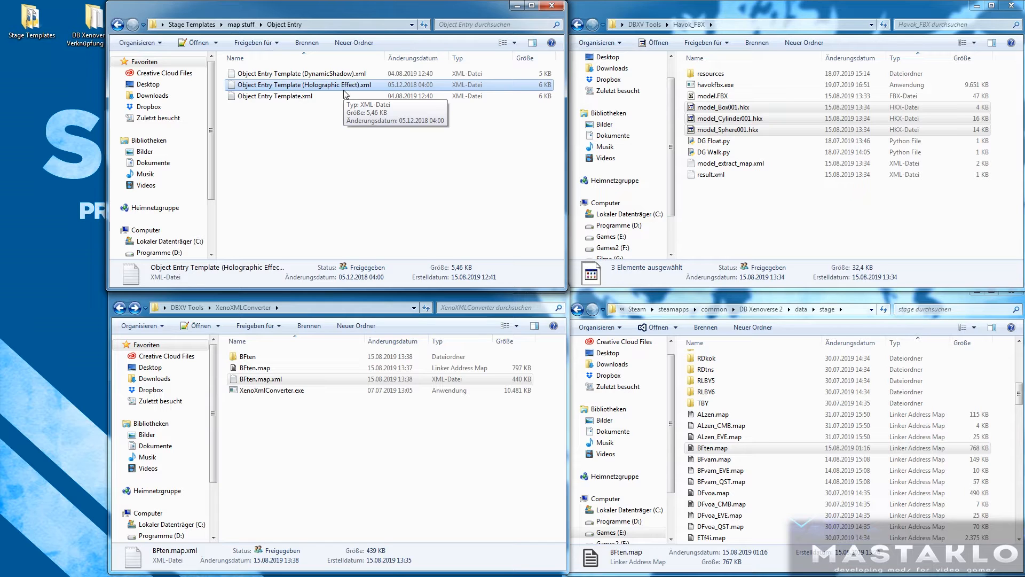
{"action": "left_click", "coordinate": [344, 96]}
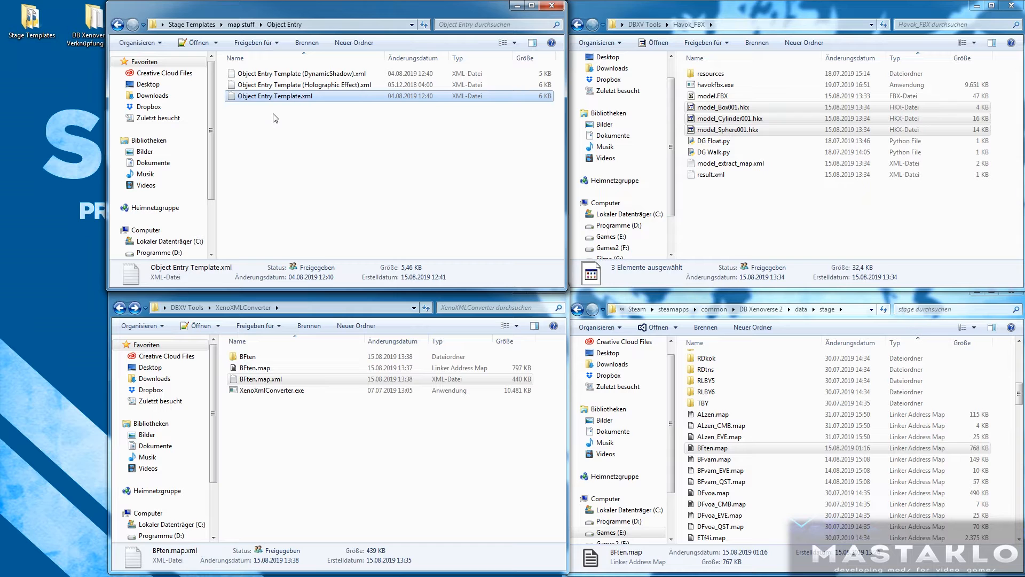
{"action": "double_click", "coordinate": [283, 97]}
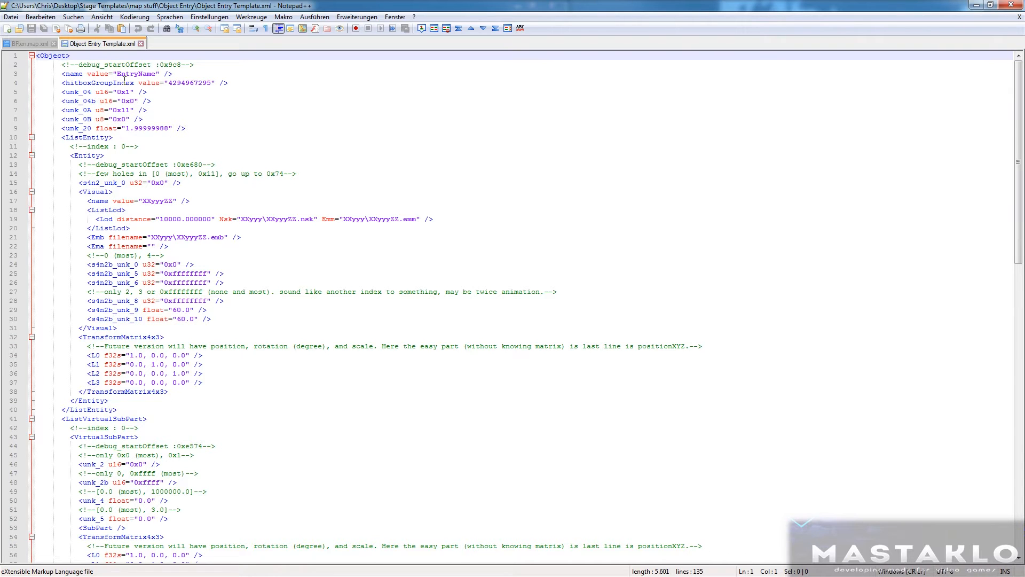
Name the template's object entry BFten04 and replace every XXyyyZZ placeholder with BFten04.
{"action": "double_click", "coordinate": [124, 74]}
{"action": "type", "text": "BFten04"}
{"action": "double_click", "coordinate": [125, 75]}
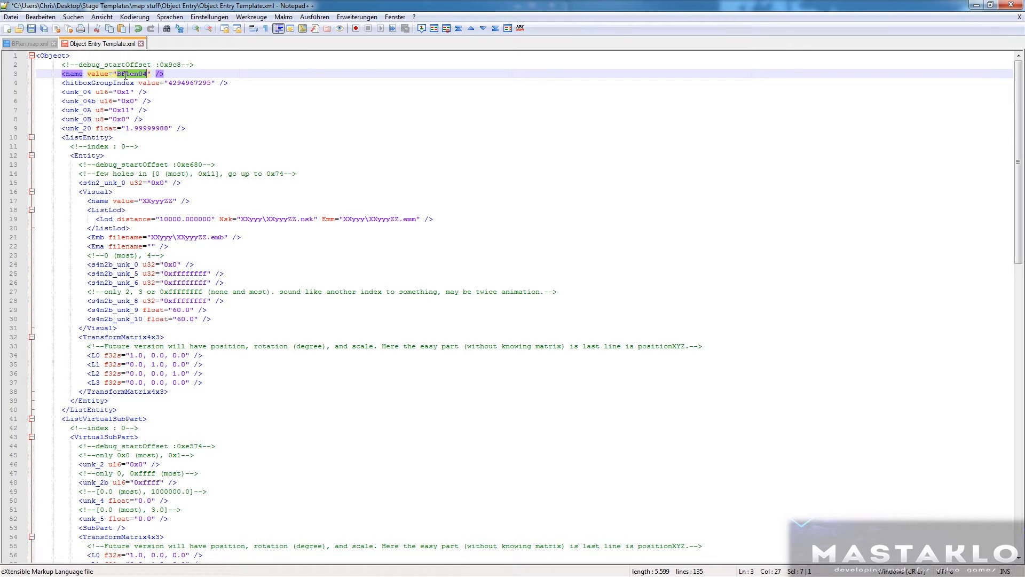
{"action": "double_click", "coordinate": [158, 201]}
{"action": "key", "text": "ctrl+h"}
{"action": "left_click", "coordinate": [460, 255]}
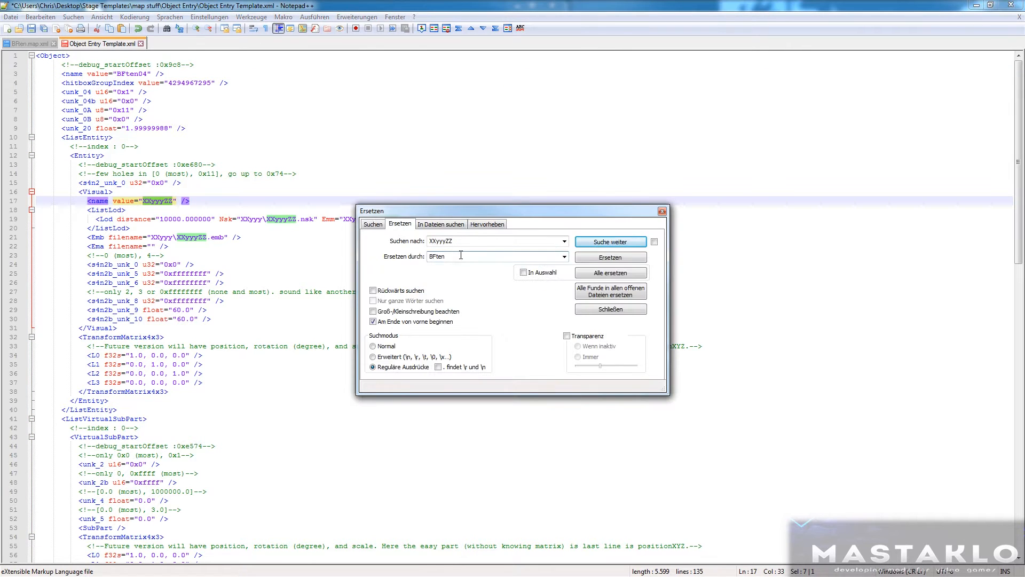
{"action": "left_click", "coordinate": [605, 273]}
Replace all remaining XXyyy placeholders in the object template with BFten and close the Replace dialog.
{"action": "left_click", "coordinate": [454, 241]}
{"action": "key", "text": "BackSpace"}
{"action": "key", "text": "BackSpace"}
{"action": "left_click", "coordinate": [467, 256]}
{"action": "key", "text": "BackSpace"}
{"action": "key", "text": "BackSpace"}
{"action": "left_click", "coordinate": [611, 273]}
{"action": "key", "text": "Escape"}
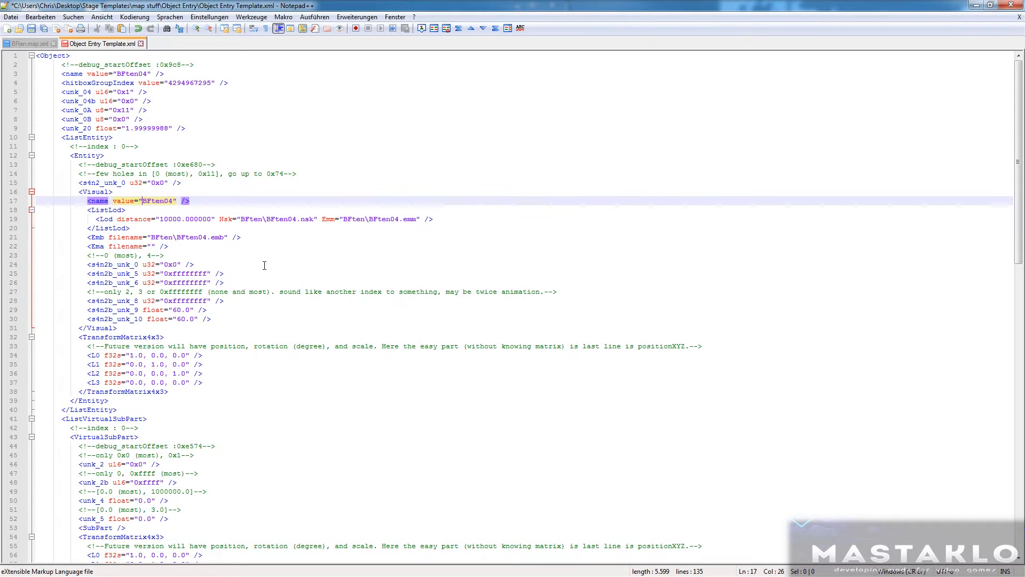
Copy the entire edited object entry and close the template without saving it.
{"action": "key", "text": "ctrl+a"}
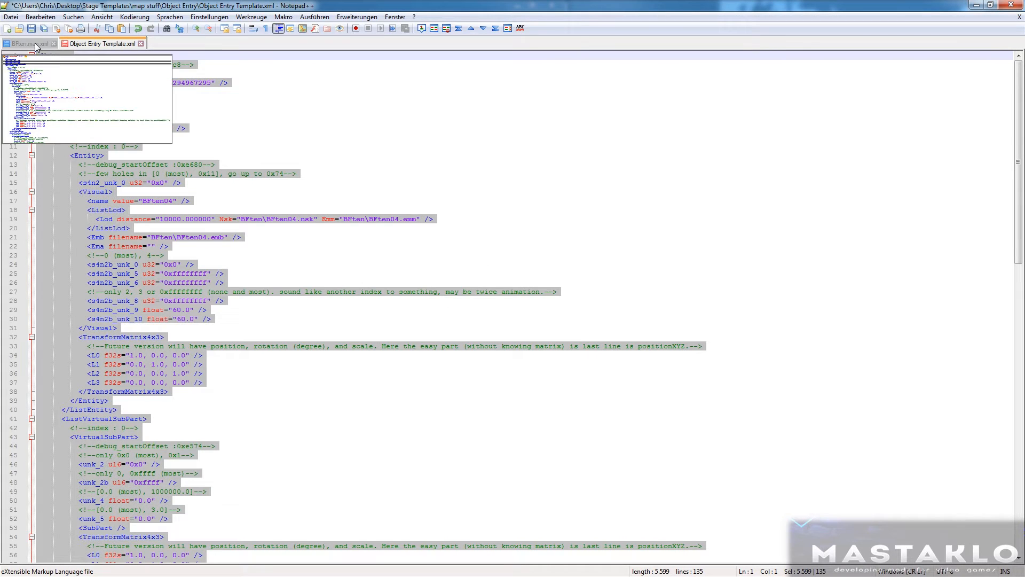
{"action": "left_click", "coordinate": [142, 44]}
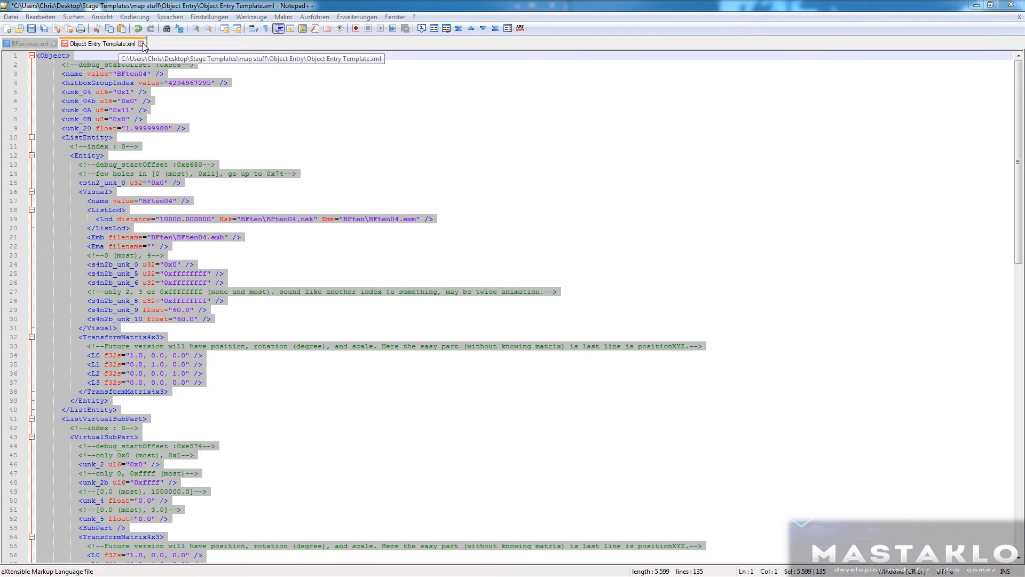
{"action": "left_click", "coordinate": [536, 332]}
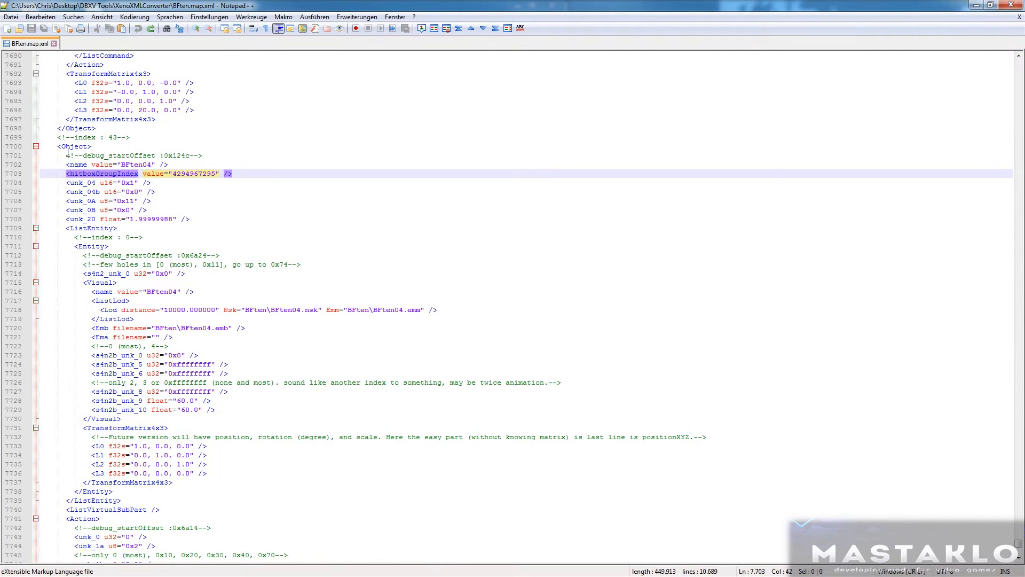
Replace the whole BFten04 object entry at index 43 in BFten.map.xml with the copied template entry and check it.
{"action": "left_click", "coordinate": [58, 147]}
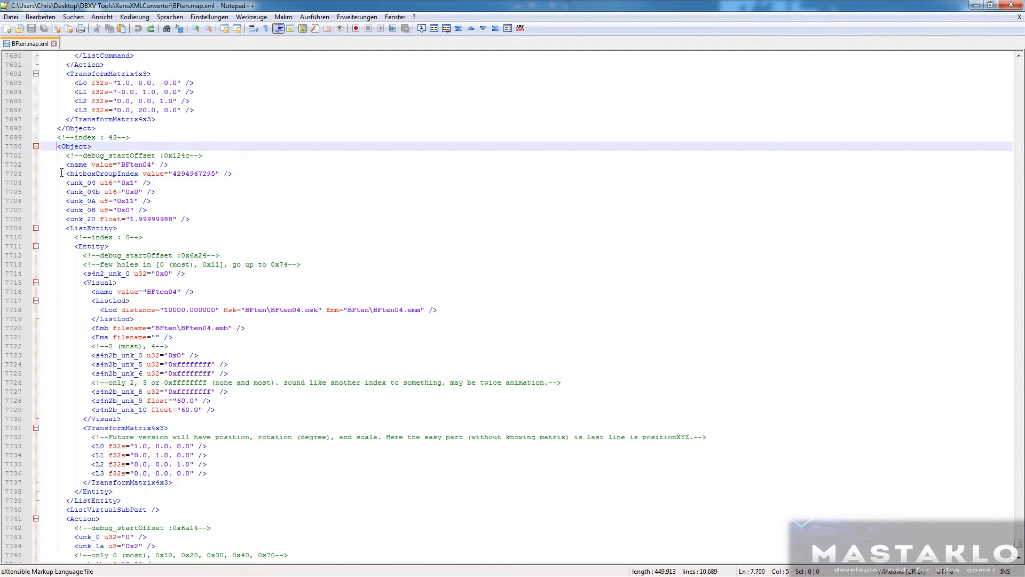
{"action": "scroll", "coordinate": [61, 172], "scroll_direction": "down", "scroll_amount": 16}
{"action": "left_click", "coordinate": [96, 201], "text": "shift"}
{"action": "scroll", "coordinate": [106, 319], "scroll_direction": "up", "scroll_amount": 10}
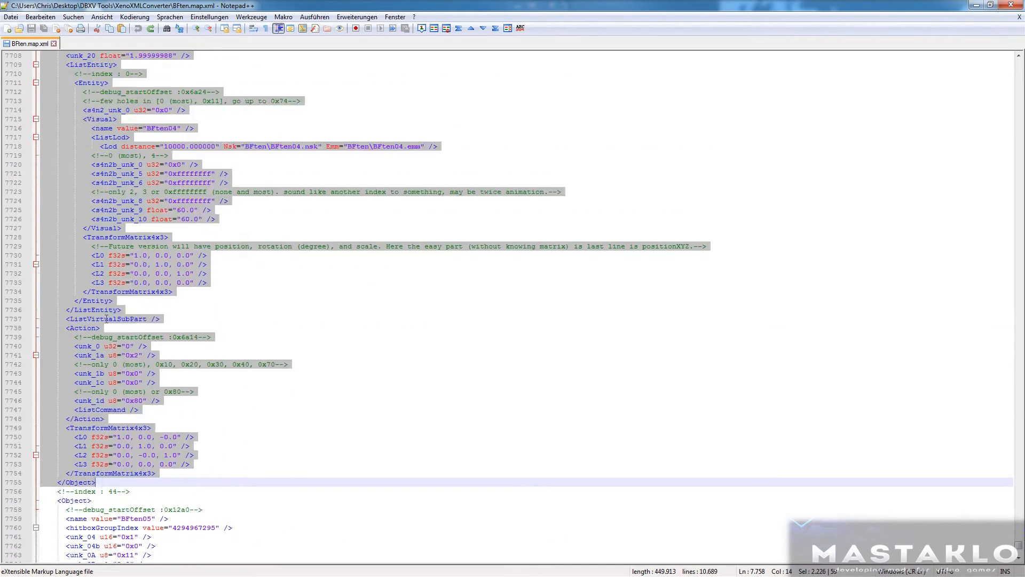
{"action": "scroll", "coordinate": [107, 319], "scroll_direction": "up", "scroll_amount": 3}
{"action": "key", "text": "ctrl+v"}
{"action": "scroll", "coordinate": [171, 225], "scroll_direction": "up", "scroll_amount": 20}
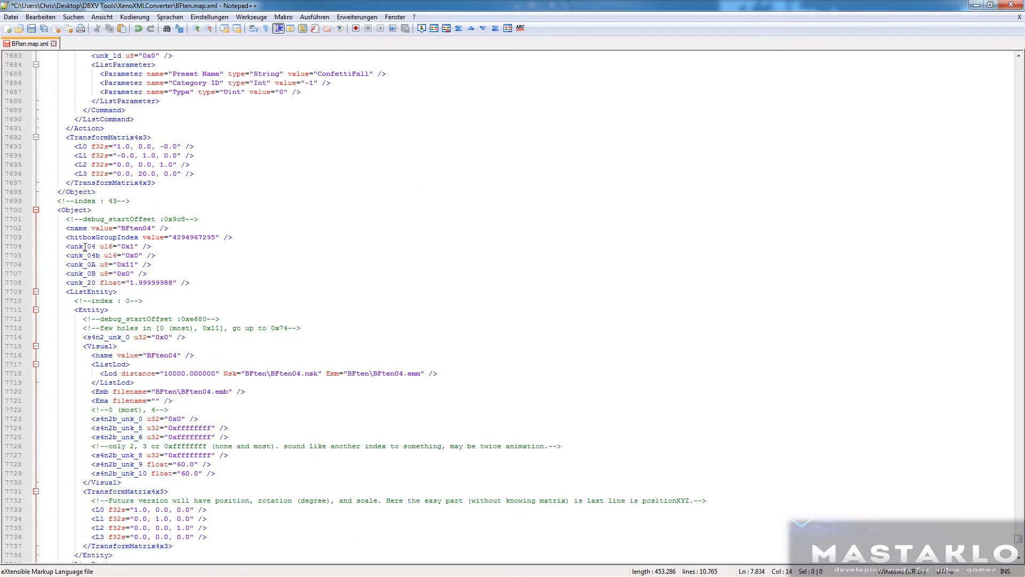
{"action": "scroll", "coordinate": [58, 210], "scroll_direction": "down", "scroll_amount": 20}
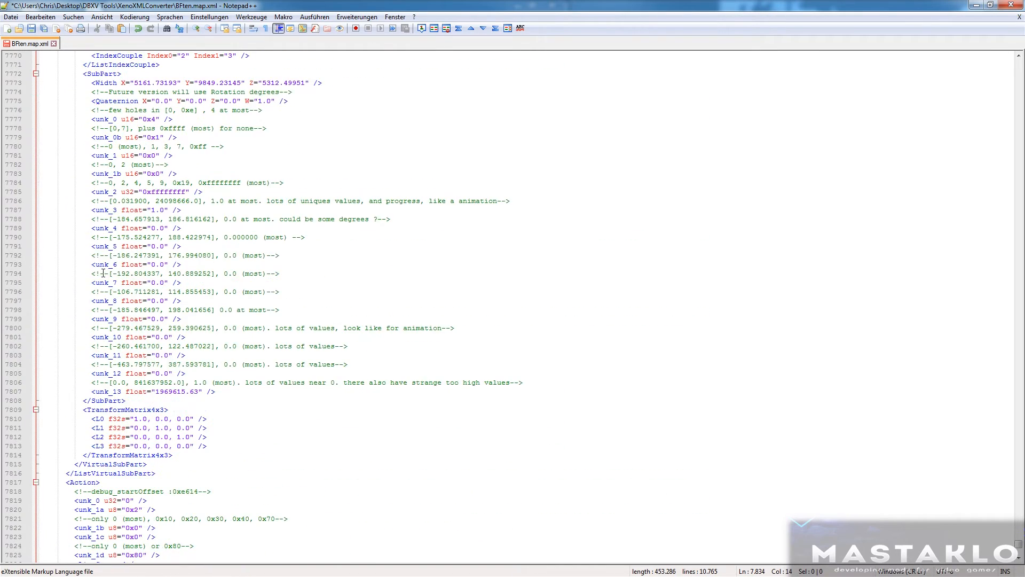
{"action": "scroll", "coordinate": [103, 274], "scroll_direction": "down", "scroll_amount": 4}
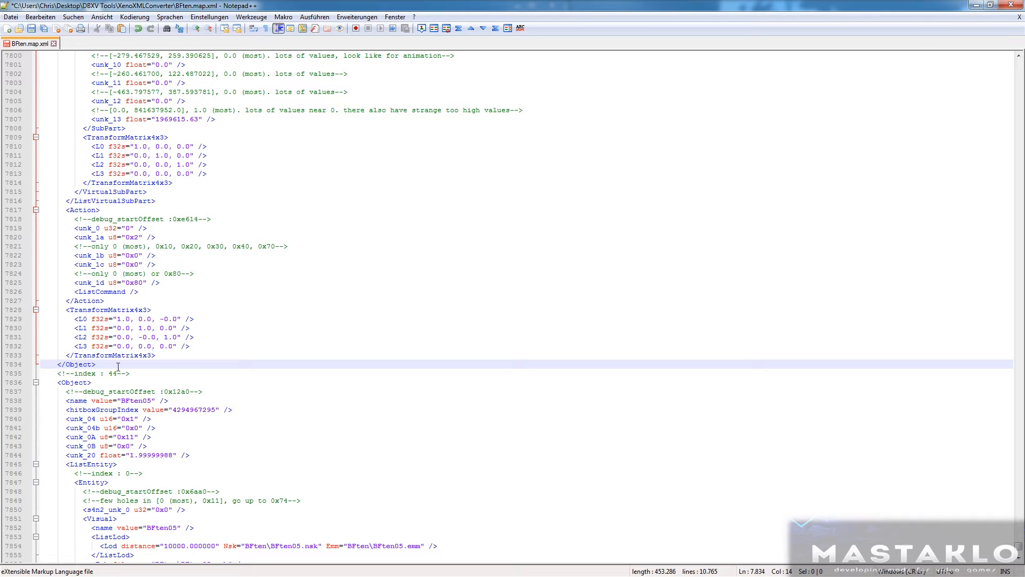
{"action": "scroll", "coordinate": [118, 366], "scroll_direction": "up", "scroll_amount": 12}
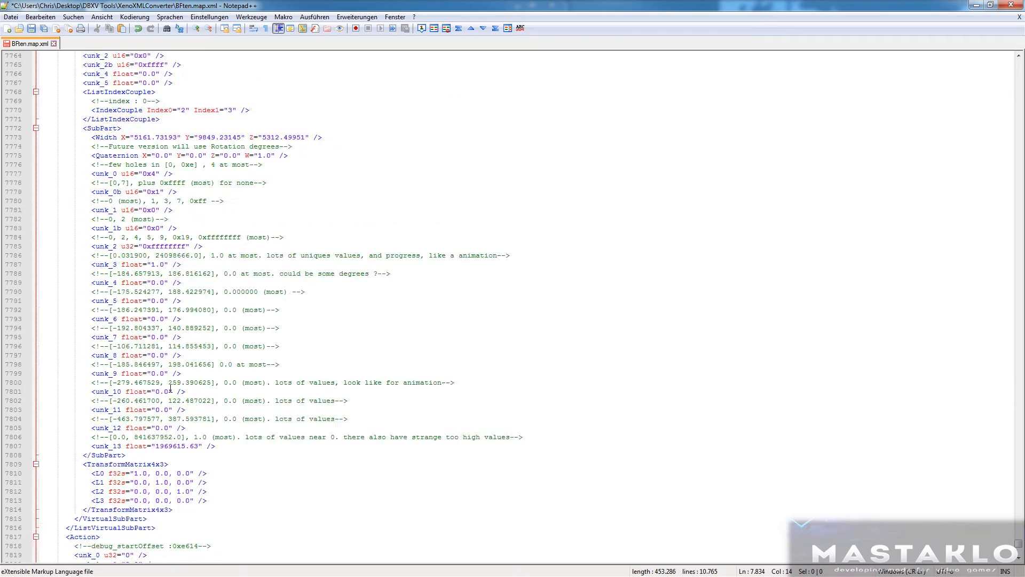
Set the BFten04 object's hitboxGroupIndex to 27 in BFten.map.xml, checking the group number in the extracted BFten folder, and save and close it.
{"action": "scroll", "coordinate": [134, 315], "scroll_direction": "up", "scroll_amount": 20}
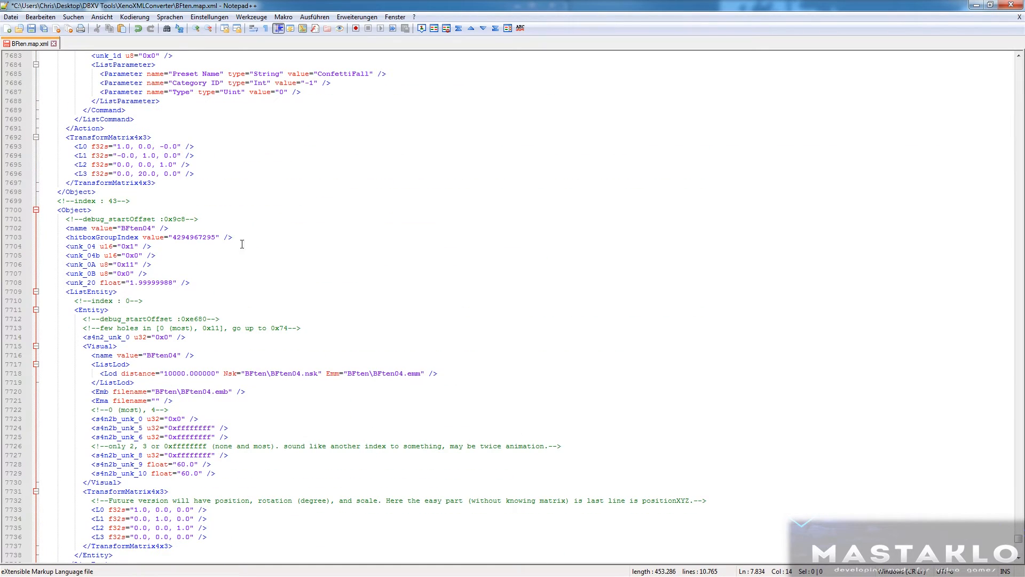
{"action": "double_click", "coordinate": [194, 237]}
{"action": "left_click", "coordinate": [976, 5]}
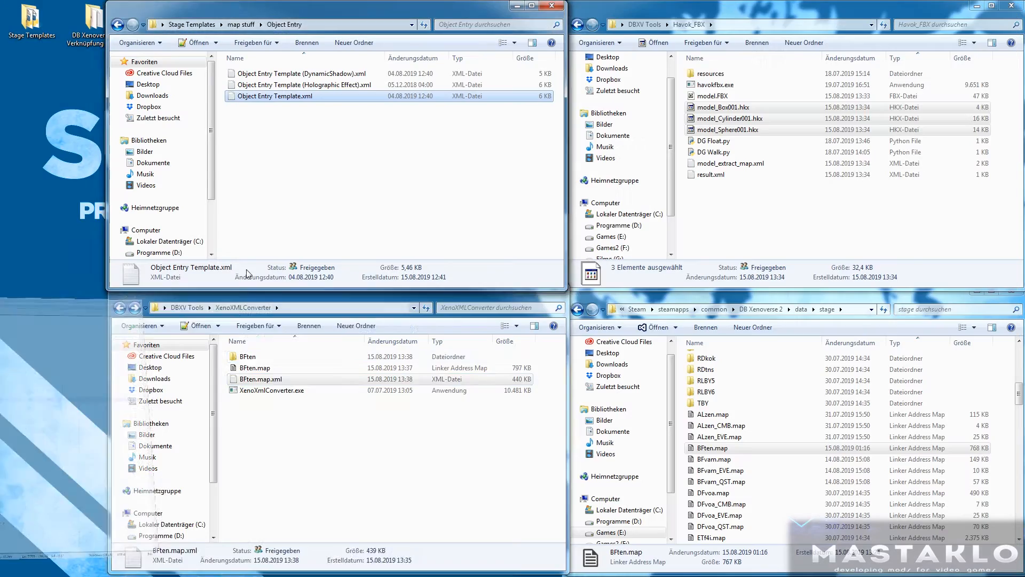
{"action": "double_click", "coordinate": [249, 357]}
{"action": "left_click", "coordinate": [262, 414]}
{"action": "scroll", "coordinate": [261, 417], "scroll_direction": "down", "scroll_amount": 10}
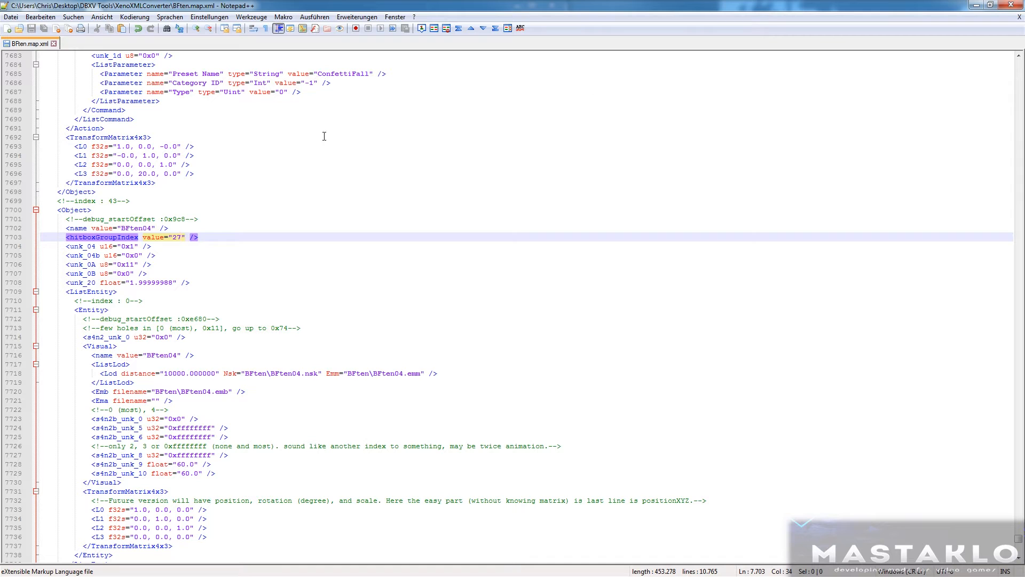
{"action": "left_click", "coordinate": [1016, 4]}
Rebuild BFten.map from BFten.map.xml with XenoXmlConverter and delete the extracted BFten folder and the XML file.
{"action": "left_click", "coordinate": [294, 187]}
{"action": "left_click", "coordinate": [272, 390]}
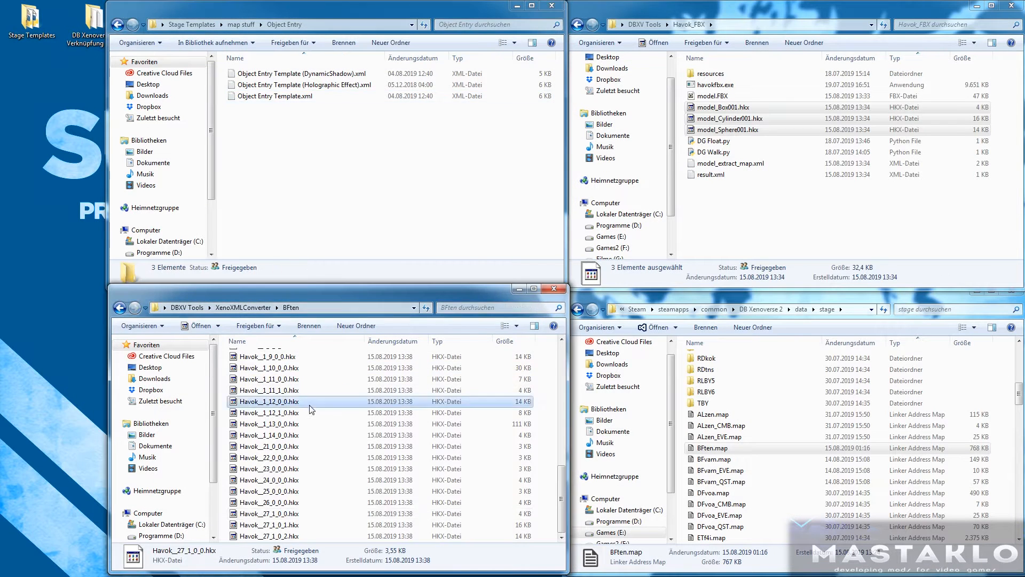
{"action": "key", "text": "BackSpace"}
{"action": "left_click", "coordinate": [272, 384]}
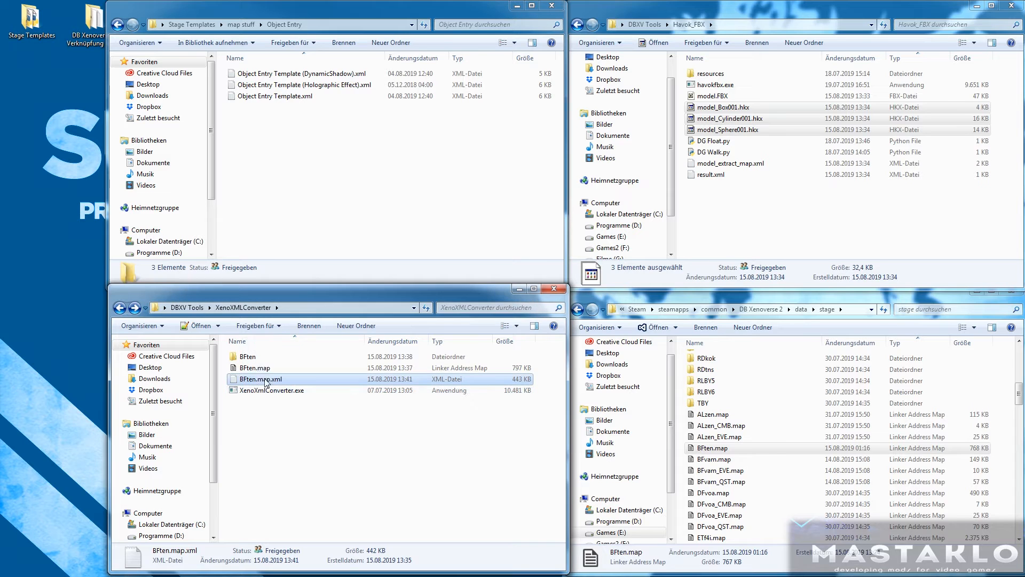
{"action": "left_click", "coordinate": [257, 357]}
{"action": "key", "text": "Delete"}
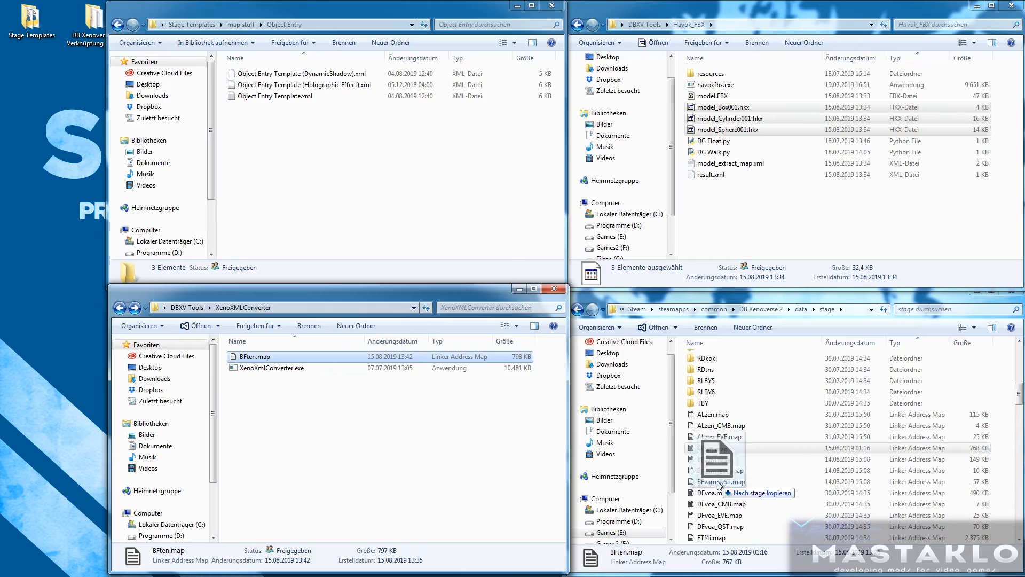
Copy the rebuilt BFten.map into Xenoverse 2's stage folder, replacing the existing file.
{"action": "left_click_drag", "start_coordinate": [769, 482], "coordinate": [770, 483]}
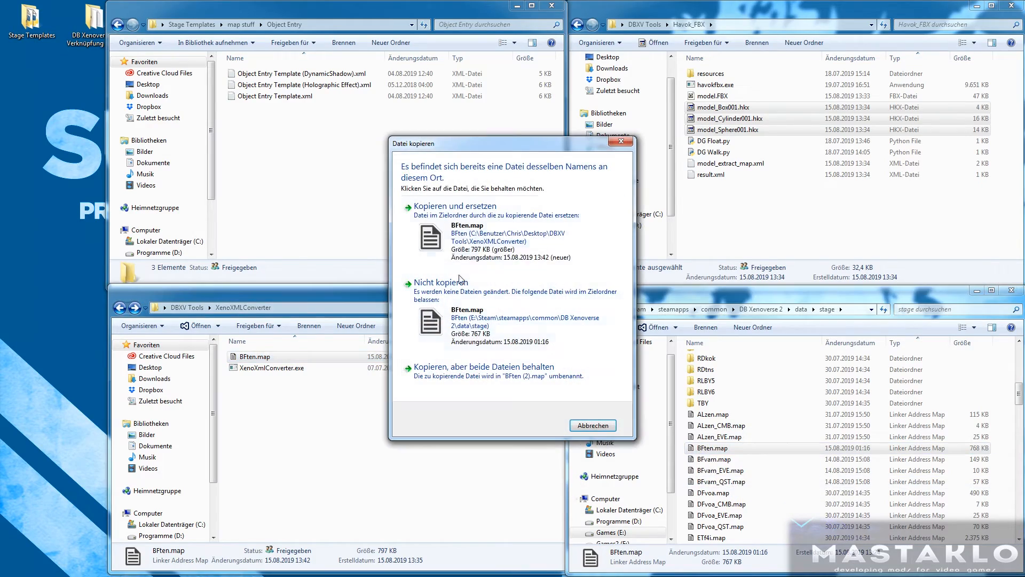
{"action": "left_click", "coordinate": [470, 240]}
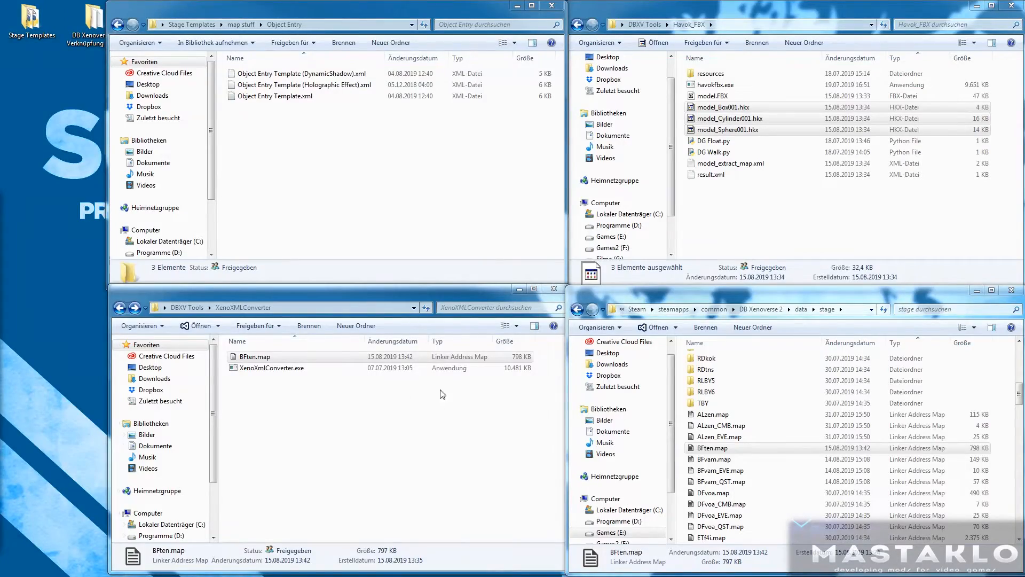
{"action": "left_click_drag", "start_coordinate": [1020, 399], "coordinate": [1019, 355]}
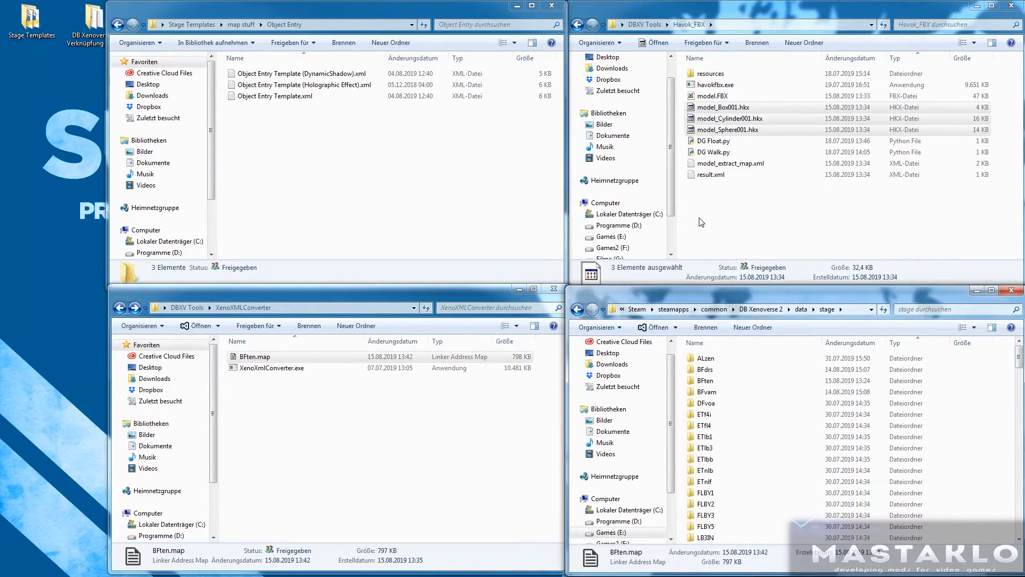
Clear the previously generated model files and XML results out of the Havok_FBX folder and return to DBXV Tools.
{"action": "left_click", "coordinate": [701, 222]}
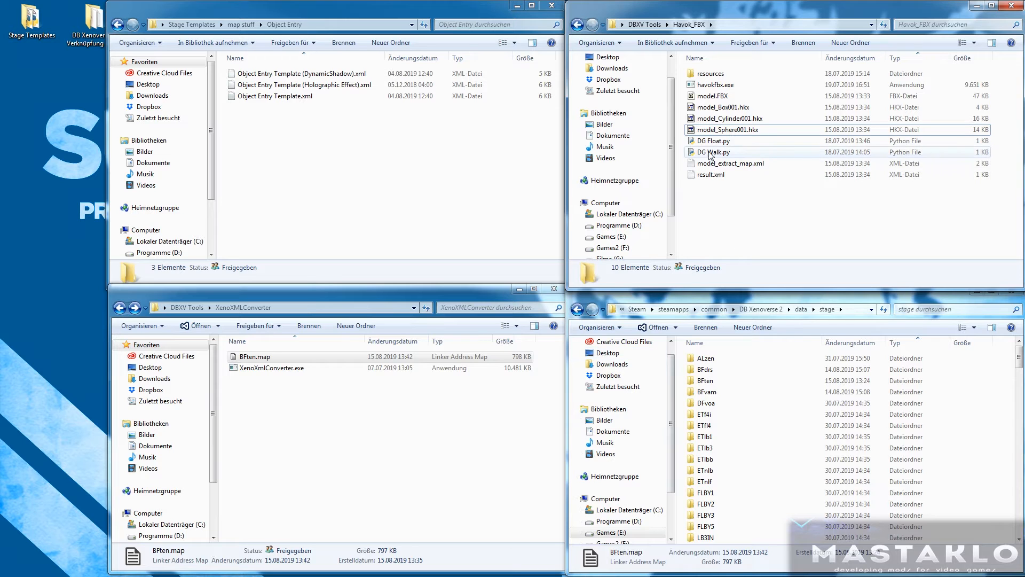
{"action": "left_click_drag", "start_coordinate": [742, 231], "coordinate": [732, 161]}
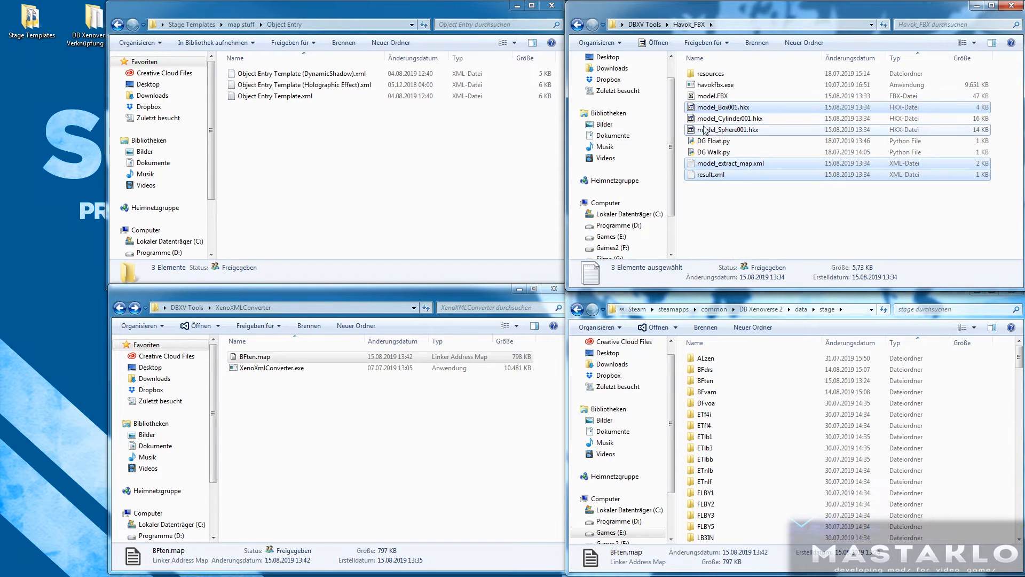
{"action": "key", "text": "BackSpace"}
{"action": "key", "text": "BackSpace"}
{"action": "key", "text": "BackSpace"}
Copy BFten05.nsk from the stage's BFten folder into the NSKPack folder.
{"action": "scroll", "coordinate": [764, 160], "scroll_direction": "down", "scroll_amount": 1}
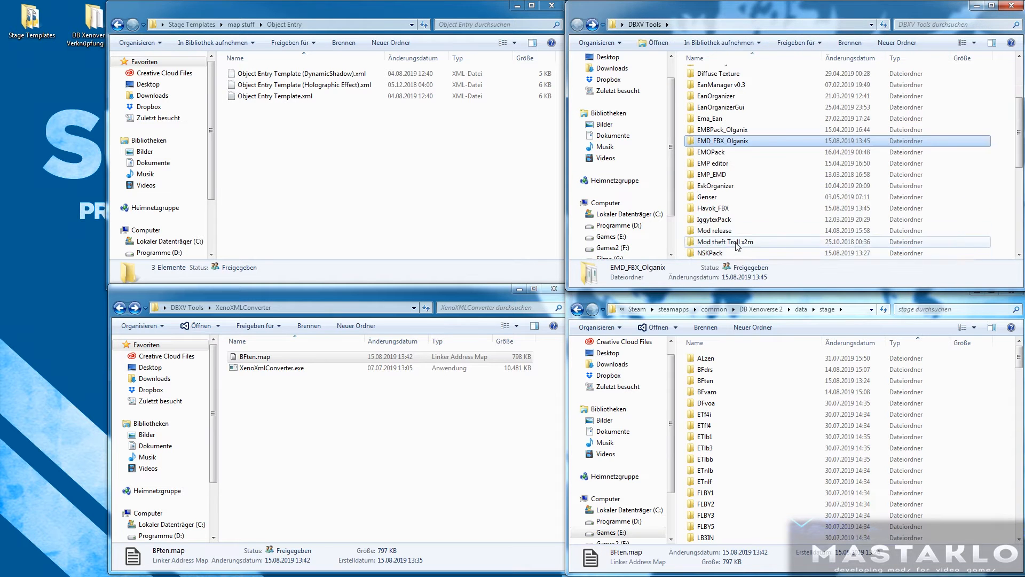
{"action": "double_click", "coordinate": [721, 176]}
{"action": "left_click", "coordinate": [257, 440]}
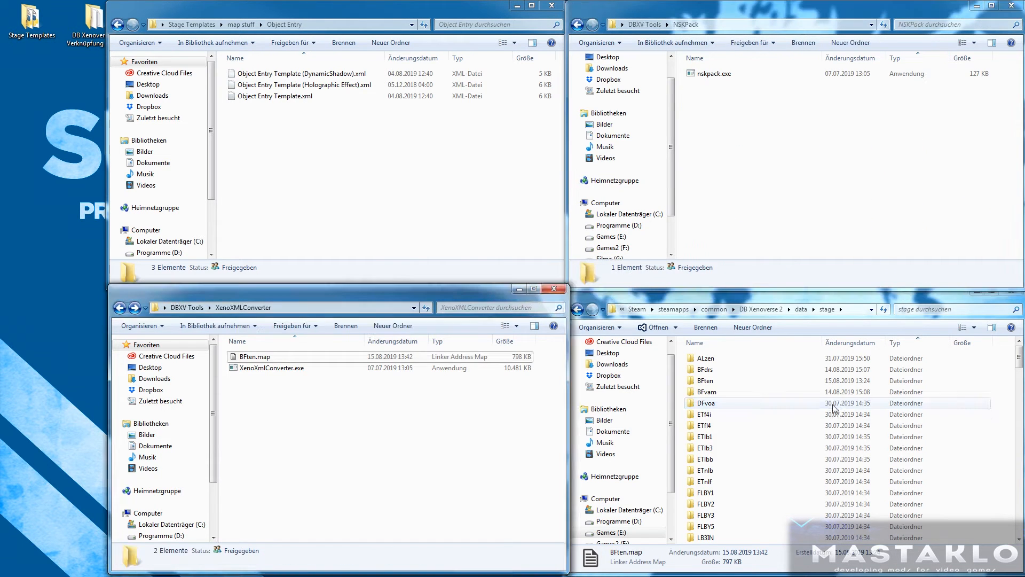
{"action": "double_click", "coordinate": [713, 381]}
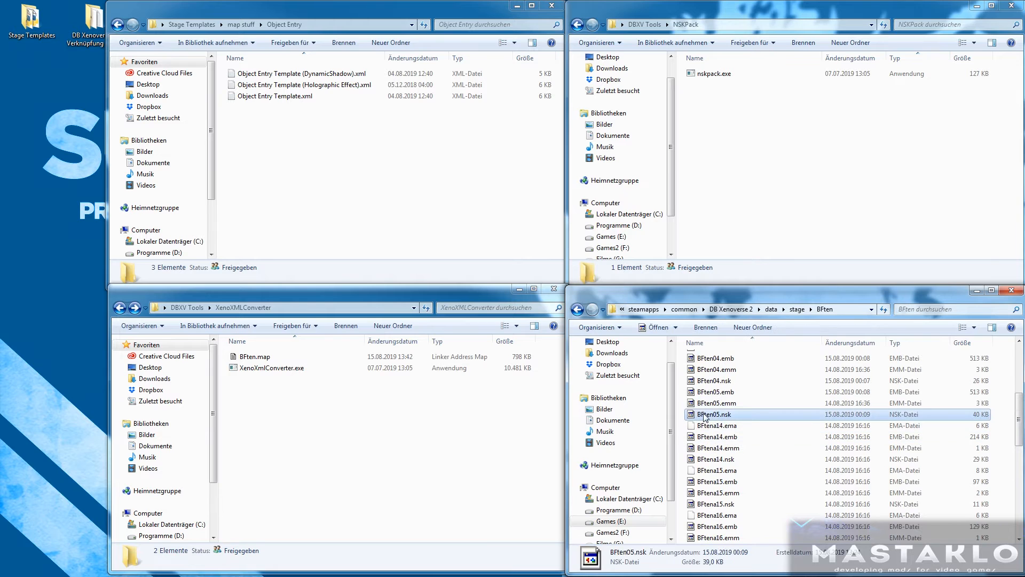
{"action": "right_click_drag", "start_coordinate": [734, 172], "coordinate": [750, 155]}
{"action": "left_click", "coordinate": [769, 163]}
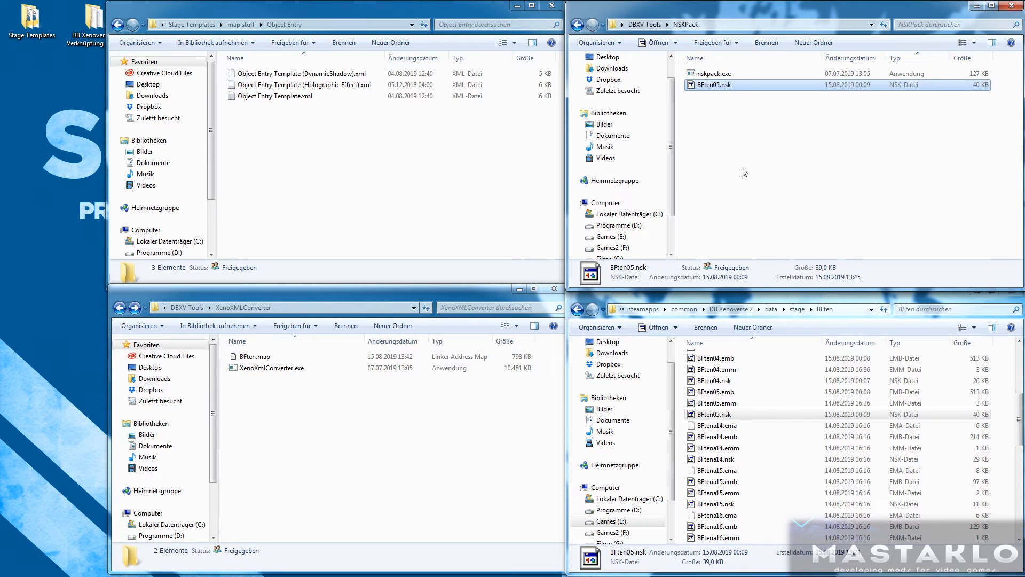
Unpack BFten05.nsk with nskpack.exe and move the extracted files into the EMD_FBX_Olganix folder.
{"action": "left_click_drag", "start_coordinate": [714, 85], "coordinate": [714, 74]}
{"action": "left_click", "coordinate": [713, 96]}
{"action": "left_click", "coordinate": [712, 87], "text": "ctrl"}
{"action": "key", "text": "ctrl+x"}
{"action": "key", "text": "BackSpace"}
{"action": "scroll", "coordinate": [739, 209], "scroll_direction": "up", "scroll_amount": 2}
{"action": "double_click", "coordinate": [739, 209]}
{"action": "key", "text": "ctrl+v"}
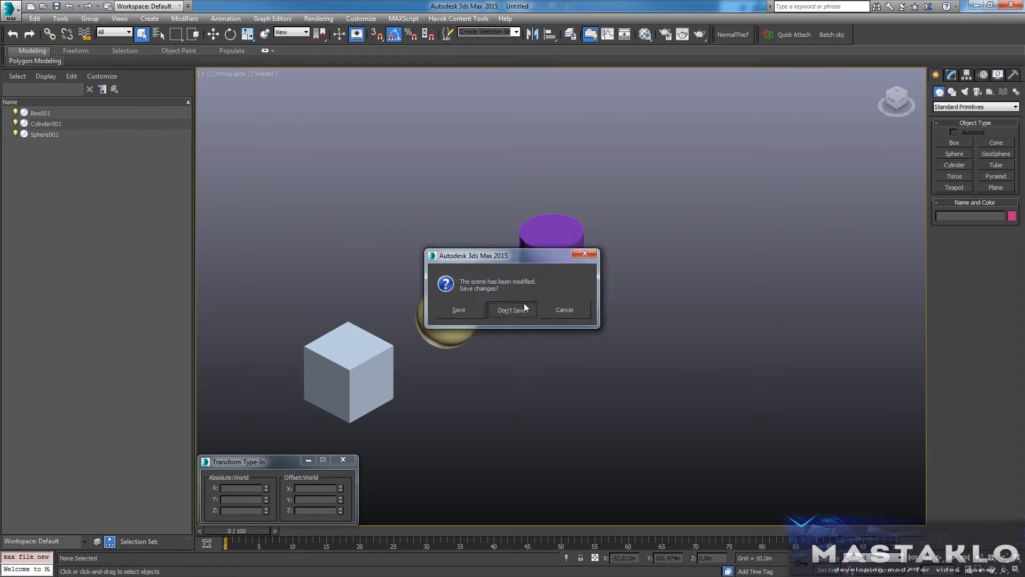
Switch to 3ds Max, start an empty scene without saving the old one, and import the converted BFten05 model.
{"action": "left_click", "coordinate": [521, 306]}
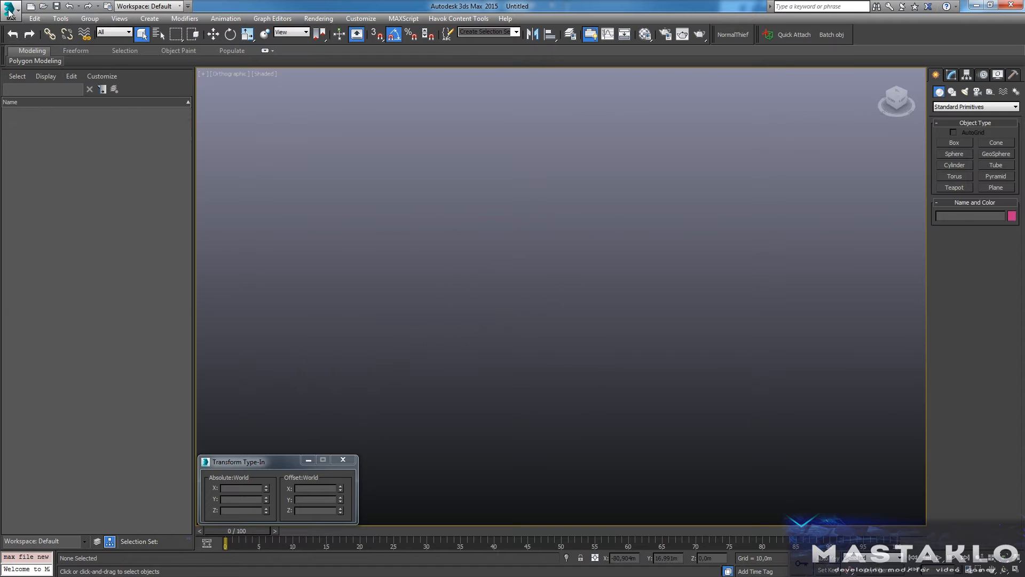
{"action": "double_click", "coordinate": [224, 71]}
{"action": "left_click", "coordinate": [662, 482]}
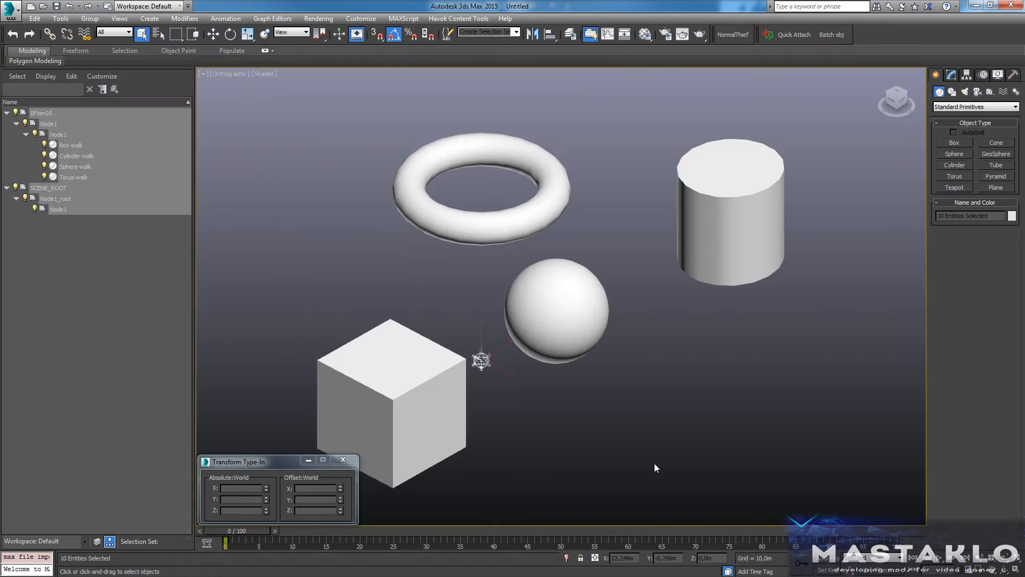
Delete the BFten05 and SCENE_ROOT node hierarchies, keeping only the box, cylinder, sphere and torus walk meshes.
{"action": "left_click", "coordinate": [240, 237]}
{"action": "left_click", "coordinate": [71, 146]}
{"action": "left_click", "coordinate": [73, 177], "text": "shift"}
{"action": "right_click", "coordinate": [203, 245]}
{"action": "left_click", "coordinate": [205, 217]}
{"action": "key", "text": "ctrl+a"}
{"action": "key", "text": "Delete"}
{"action": "right_click", "coordinate": [204, 215]}
{"action": "left_click", "coordinate": [215, 167]}
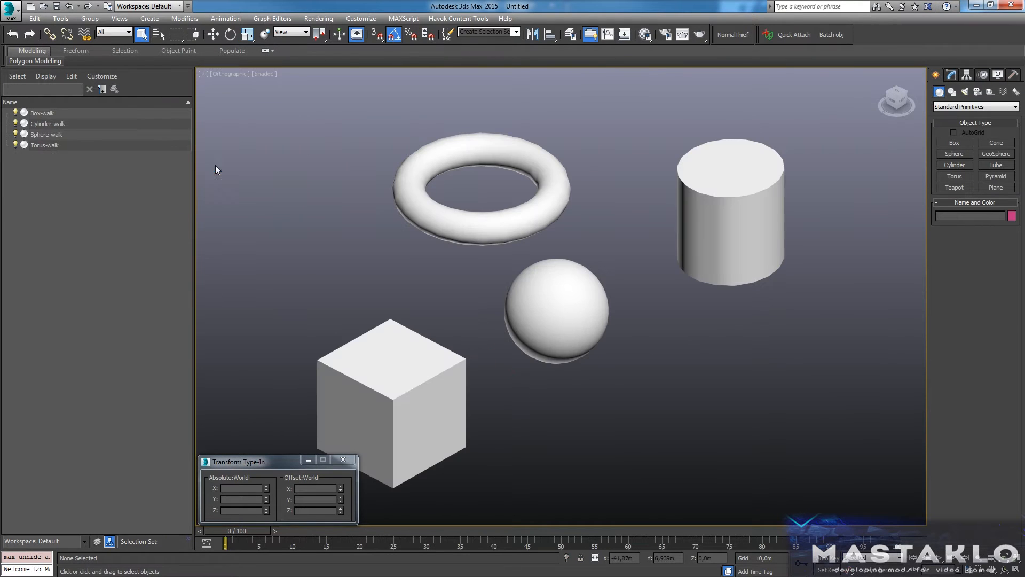
Examine the shapes of the imported box, cylinder, sphere and torus walk meshes.
{"action": "middle_click_drag", "start_coordinate": [436, 352], "coordinate": [529, 314]}
{"action": "left_click", "coordinate": [556, 304]}
{"action": "scroll", "coordinate": [556, 303], "scroll_direction": "down", "scroll_amount": 3}
{"action": "scroll", "coordinate": [529, 314], "scroll_direction": "up", "scroll_amount": 2}
{"action": "left_click", "coordinate": [546, 357]}
{"action": "scroll", "coordinate": [513, 363], "scroll_direction": "up", "scroll_amount": 2}
{"action": "scroll", "coordinate": [393, 386], "scroll_direction": "down", "scroll_amount": 2}
{"action": "mouse_move", "coordinate": [400, 369]}
{"action": "middle_mouse_down", "text": "alt"}
{"action": "mouse_move", "coordinate": [392, 386]}
{"action": "mouse_move", "coordinate": [390, 372]}
{"action": "middle_mouse_up", "text": "alt"}
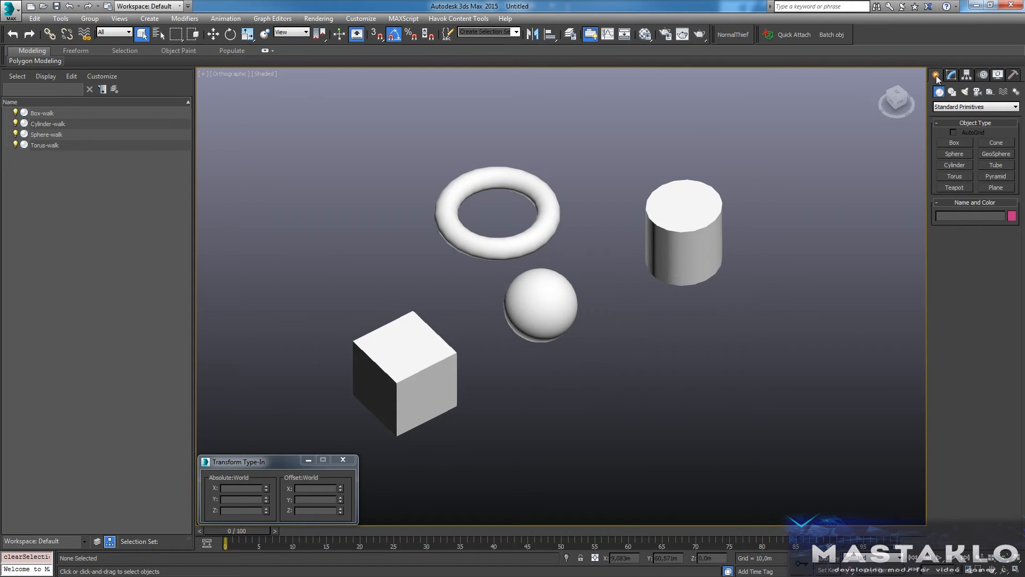
Create a box, align it to Box-walk and convert it to an editable mesh.
{"action": "left_click", "coordinate": [956, 142]}
{"action": "middle_click_drag", "start_coordinate": [599, 492], "coordinate": [620, 386]}
{"action": "left_click_drag", "start_coordinate": [620, 386], "coordinate": [632, 332]}
{"action": "left_click", "coordinate": [630, 266]}
{"action": "key", "text": "w"}
{"action": "key", "text": "alt+a"}
{"action": "left_click", "coordinate": [459, 308]}
{"action": "left_click", "coordinate": [951, 75]}
{"action": "right_click", "coordinate": [956, 118]}
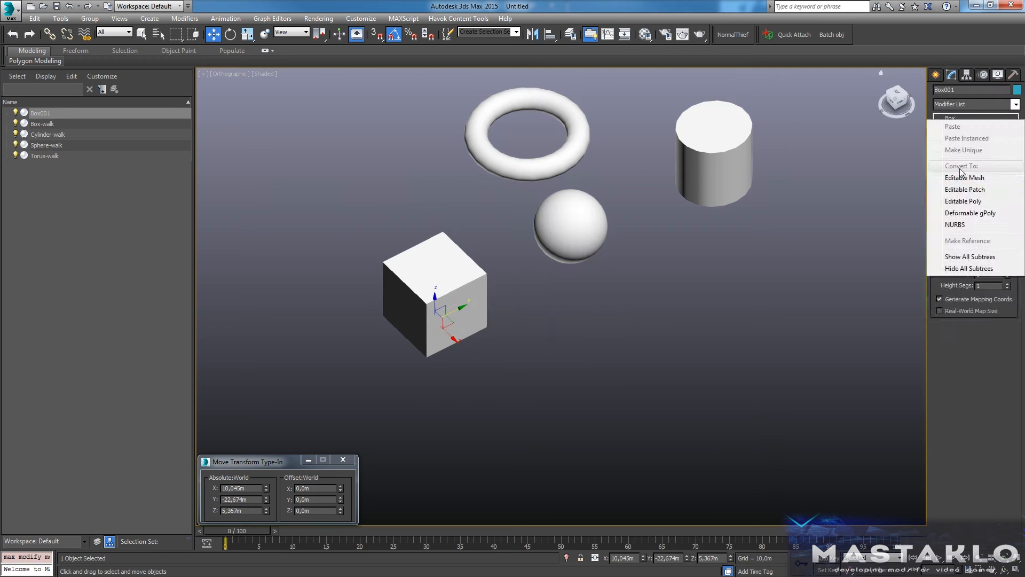
{"action": "left_click", "coordinate": [963, 179]}
Snap the new box's vertices onto the corners of Box-walk and show the scene shaded with edged faces.
{"action": "key", "text": "1"}
{"action": "key", "text": "F3"}
{"action": "scroll", "coordinate": [421, 360], "scroll_direction": "up", "scroll_amount": 4}
{"action": "mouse_move", "coordinate": [499, 332]}
{"action": "middle_mouse_down", "text": "alt"}
{"action": "mouse_move", "coordinate": [421, 359]}
{"action": "mouse_move", "coordinate": [454, 334]}
{"action": "mouse_move", "coordinate": [499, 341]}
{"action": "middle_mouse_up", "text": "alt"}
{"action": "key", "text": "ctrl+a"}
{"action": "key", "text": "s"}
{"action": "middle_click_drag", "start_coordinate": [453, 333], "coordinate": [499, 293]}
{"action": "left_click_drag", "start_coordinate": [309, 330], "coordinate": [432, 101]}
{"action": "middle_click_drag", "start_coordinate": [497, 276], "coordinate": [416, 262], "text": "alt"}
{"action": "left_click_drag", "start_coordinate": [299, 368], "coordinate": [417, 147]}
{"action": "scroll", "coordinate": [311, 214], "scroll_direction": "up", "scroll_amount": 4}
{"action": "left_click_drag", "start_coordinate": [311, 211], "coordinate": [315, 207]}
{"action": "scroll", "coordinate": [374, 235], "scroll_direction": "down", "scroll_amount": 2}
{"action": "middle_click_drag", "start_coordinate": [437, 222], "coordinate": [575, 257], "text": "alt"}
{"action": "left_click_drag", "start_coordinate": [407, 424], "coordinate": [434, 292]}
{"action": "left_click_drag", "start_coordinate": [411, 399], "coordinate": [409, 422]}
{"action": "mouse_move", "coordinate": [408, 421]}
{"action": "middle_mouse_down", "text": "alt"}
{"action": "mouse_move", "coordinate": [480, 337]}
{"action": "mouse_move", "coordinate": [659, 417]}
{"action": "middle_mouse_up", "text": "alt"}
{"action": "left_click_drag", "start_coordinate": [658, 416], "coordinate": [347, 264]}
{"action": "scroll", "coordinate": [551, 336], "scroll_direction": "up", "scroll_amount": 4}
{"action": "key", "text": "F4"}
{"action": "middle_click_drag", "start_coordinate": [551, 337], "coordinate": [524, 313], "text": "alt"}
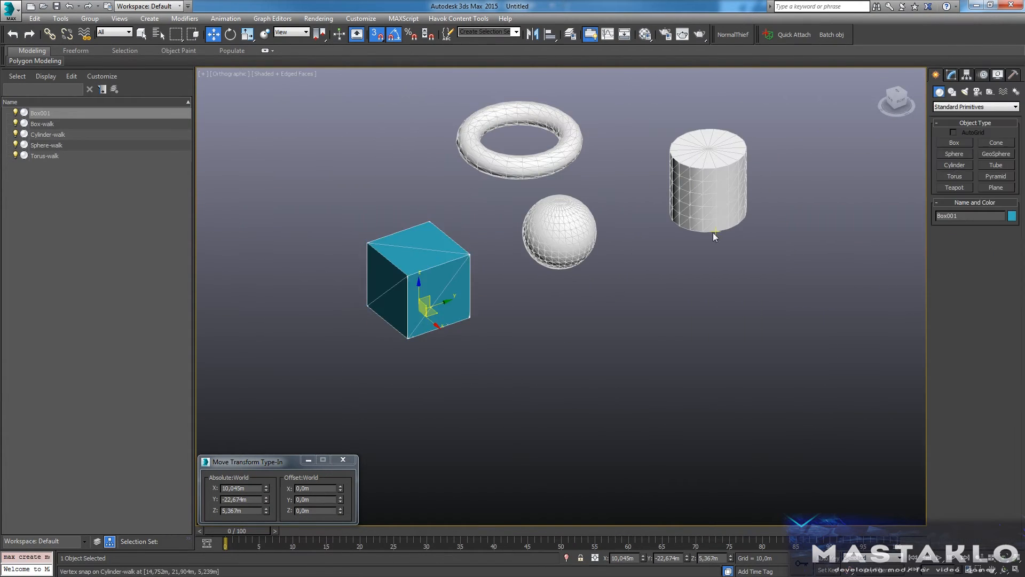
Create a sphere fitted over Sphere-walk and a cylinder about 4.2 m in radius and 9.2 m high near Cylinder-walk.
{"action": "left_click_drag", "start_coordinate": [664, 320], "coordinate": [583, 281]}
{"action": "scroll", "coordinate": [583, 281], "scroll_direction": "up", "scroll_amount": 4}
{"action": "key", "text": "r"}
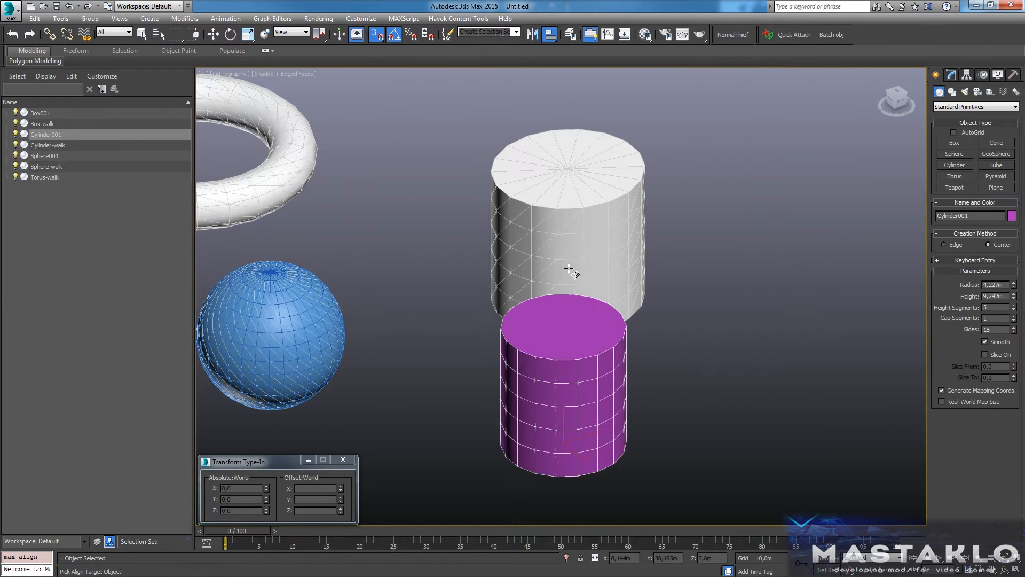
Align the new cylinder to Cylinder-walk and scale it to about 118.4, 124.6 and 108.6 percent in X, Y and Z.
{"action": "right_click", "coordinate": [569, 268]}
{"action": "key", "text": "t"}
{"action": "key", "text": "z"}
{"action": "key", "text": "F3"}
{"action": "key", "text": "w"}
{"action": "scroll", "coordinate": [557, 317], "scroll_direction": "up", "scroll_amount": 3}
{"action": "key", "text": "r"}
{"action": "scroll", "coordinate": [554, 300], "scroll_direction": "down", "scroll_amount": 5}
{"action": "scroll", "coordinate": [517, 195], "scroll_direction": "up", "scroll_amount": 5}
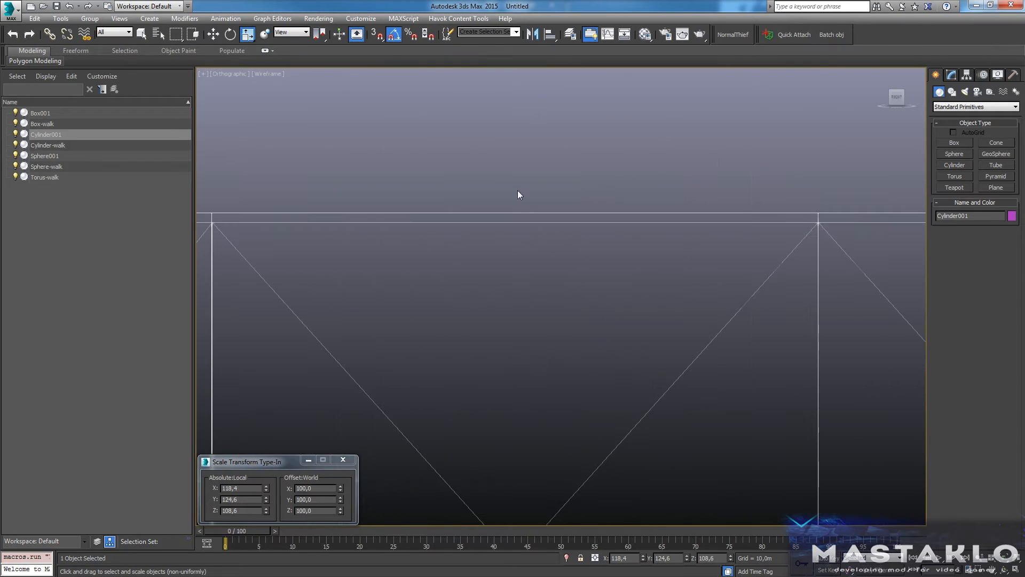
{"action": "key", "text": "F3"}
{"action": "scroll", "coordinate": [561, 293], "scroll_direction": "down", "scroll_amount": 5}
{"action": "middle_click_drag", "start_coordinate": [560, 293], "coordinate": [600, 319], "text": "alt"}
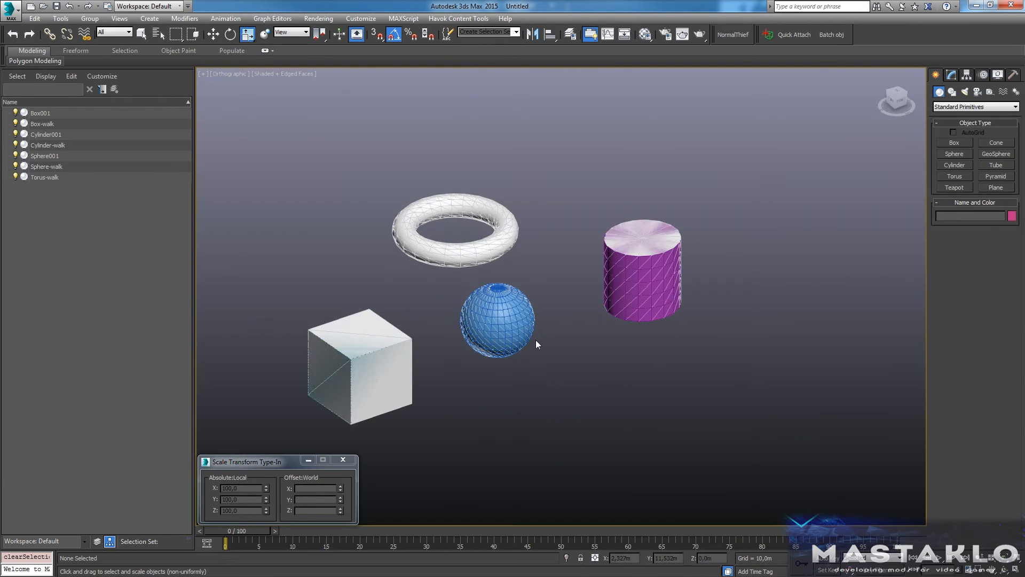
Select Torus-walk and examine its ring shape up close.
{"action": "left_click", "coordinate": [484, 257]}
{"action": "scroll", "coordinate": [458, 316], "scroll_direction": "up", "scroll_amount": 2}
{"action": "middle_click_drag", "start_coordinate": [457, 316], "coordinate": [431, 339], "text": "alt"}
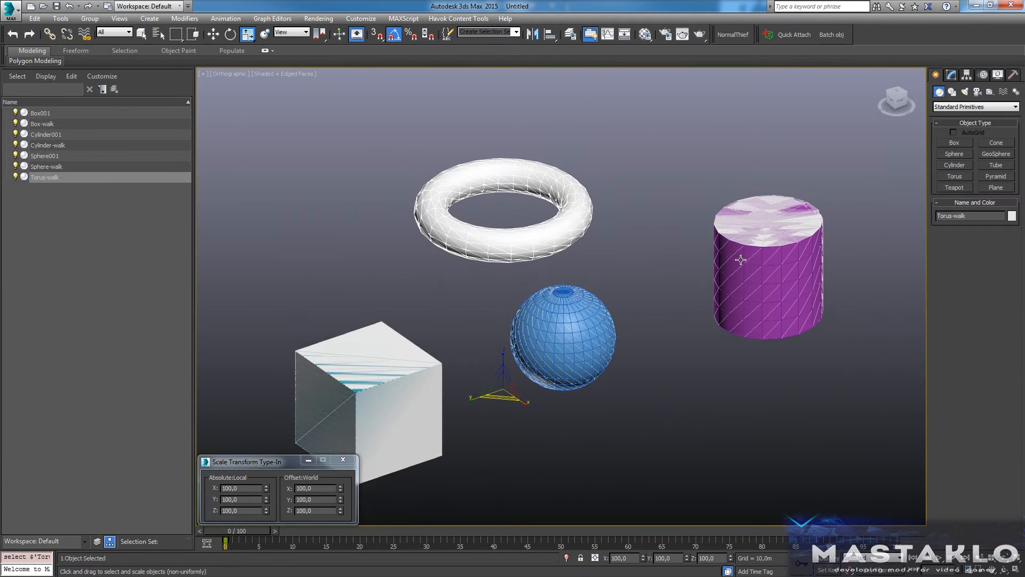
{"action": "left_click", "coordinate": [862, 363]}
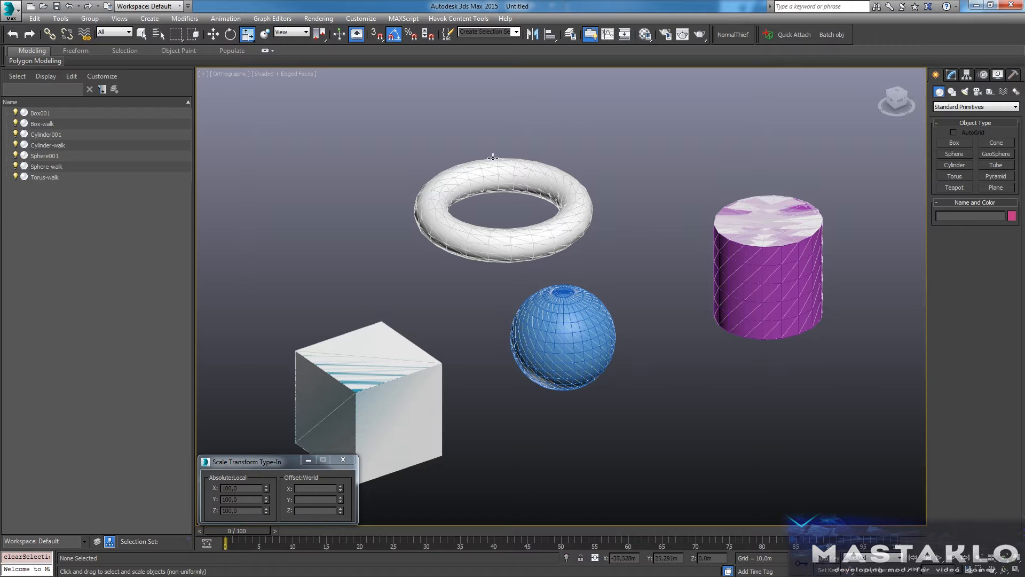
{"action": "left_click", "coordinate": [569, 223]}
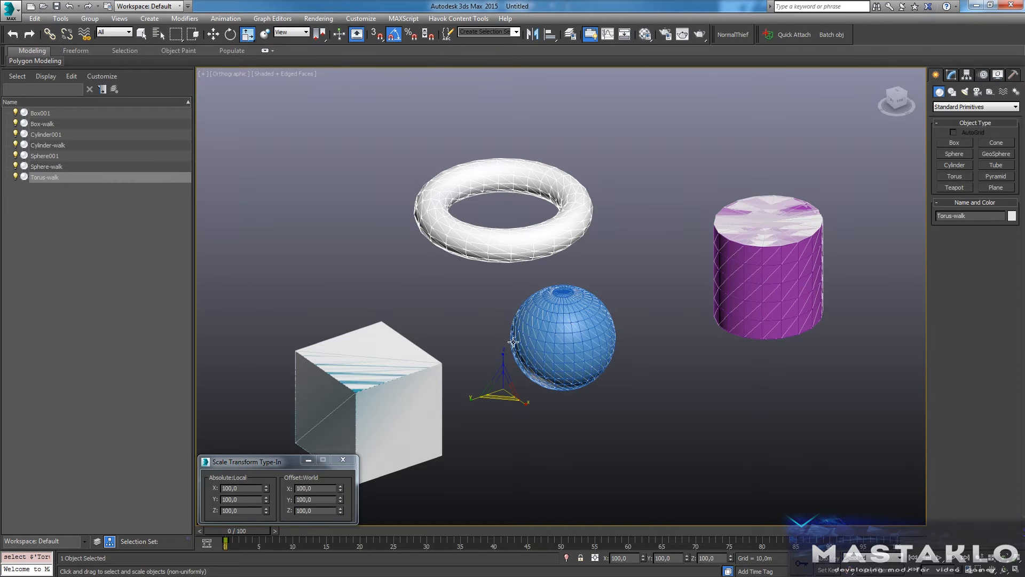
{"action": "scroll", "coordinate": [532, 199], "scroll_direction": "up", "scroll_amount": 5}
{"action": "scroll", "coordinate": [535, 256], "scroll_direction": "down", "scroll_amount": 5}
{"action": "scroll", "coordinate": [532, 255], "scroll_direction": "up", "scroll_amount": 4}
{"action": "scroll", "coordinate": [534, 278], "scroll_direction": "down", "scroll_amount": 2}
{"action": "scroll", "coordinate": [533, 292], "scroll_direction": "up", "scroll_amount": 5}
{"action": "scroll", "coordinate": [531, 293], "scroll_direction": "down", "scroll_amount": 2}
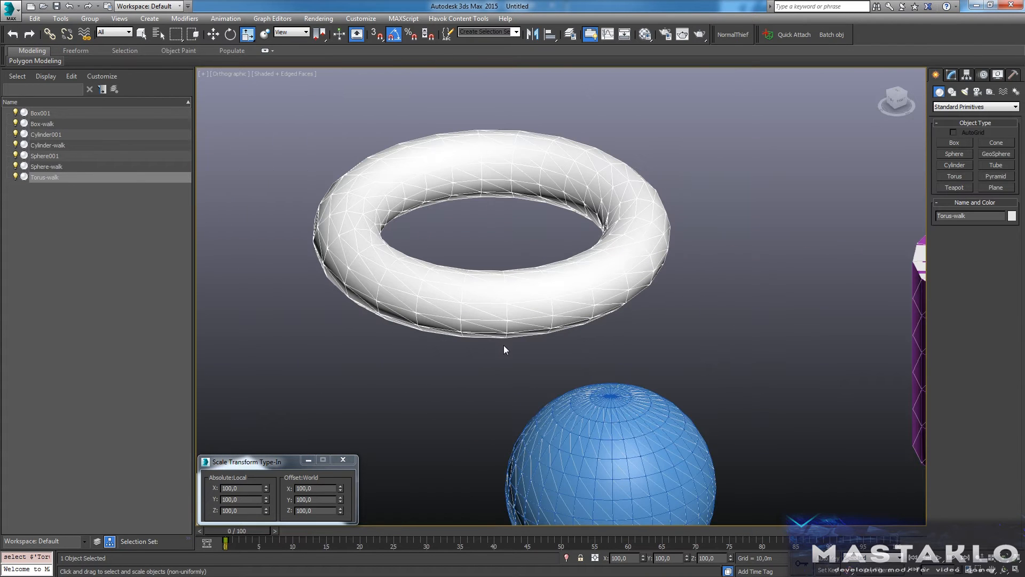
Create a small sphere beside the torus and move it in top view to the ring, at about X -3.15 m, Y 6.07 m.
{"action": "left_click_drag", "start_coordinate": [715, 247], "coordinate": [715, 235]}
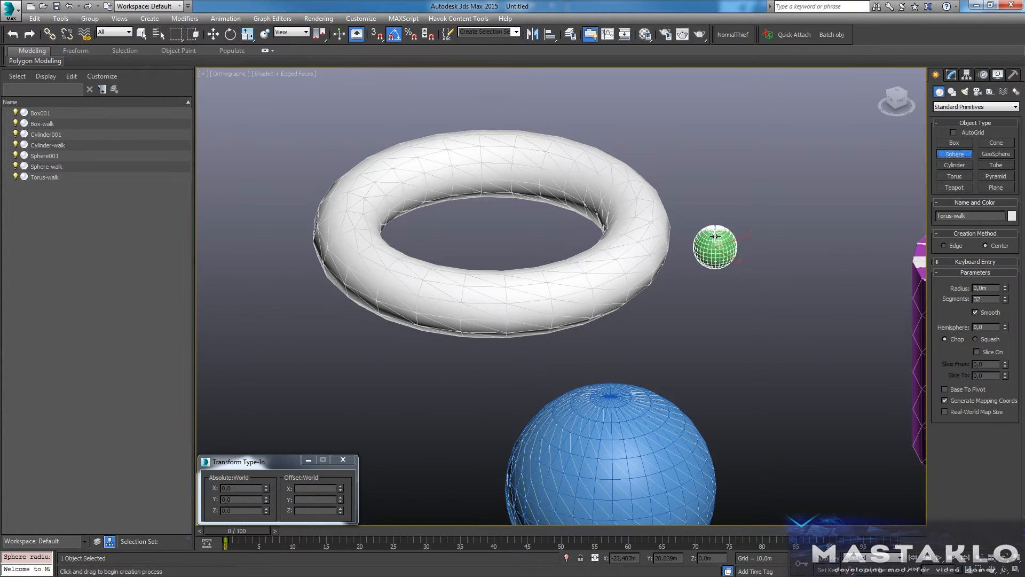
{"action": "key", "text": "w"}
{"action": "key", "text": "alt+q"}
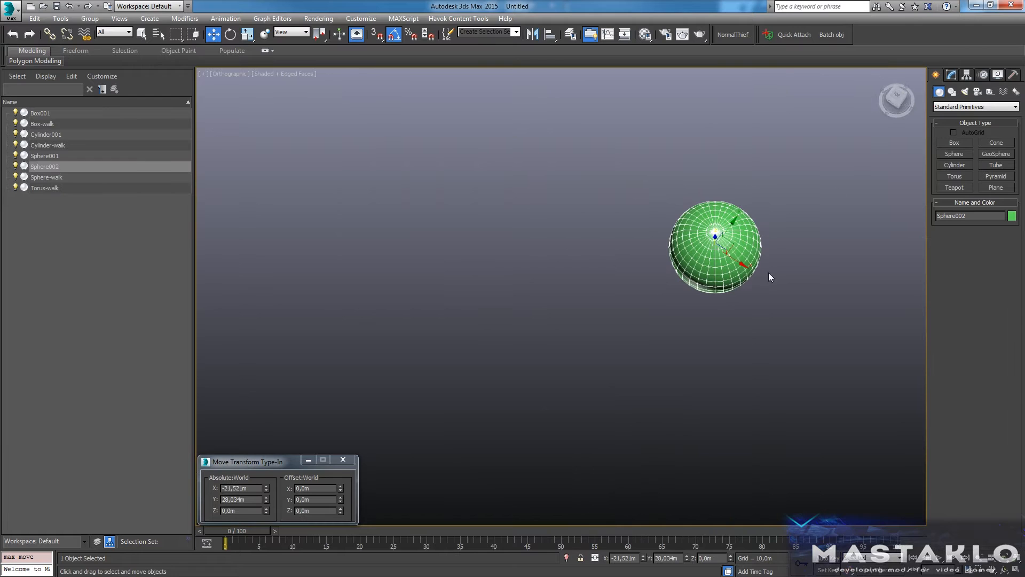
{"action": "left_click", "coordinate": [900, 102]}
{"action": "key", "text": "alt+q"}
{"action": "left_click_drag", "start_coordinate": [531, 283], "coordinate": [676, 358]}
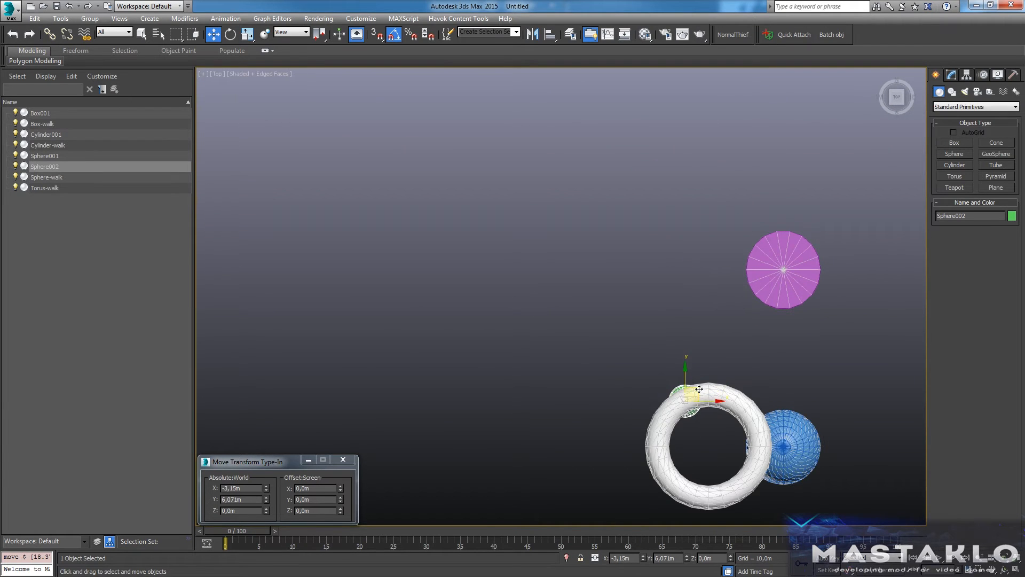
Snap the small sphere onto a Torus-walk vertex at about X -3.47 m, Y 6.00 m, Z 20.99 m.
{"action": "key", "text": "F3"}
{"action": "key", "text": "z"}
{"action": "key", "text": "F3"}
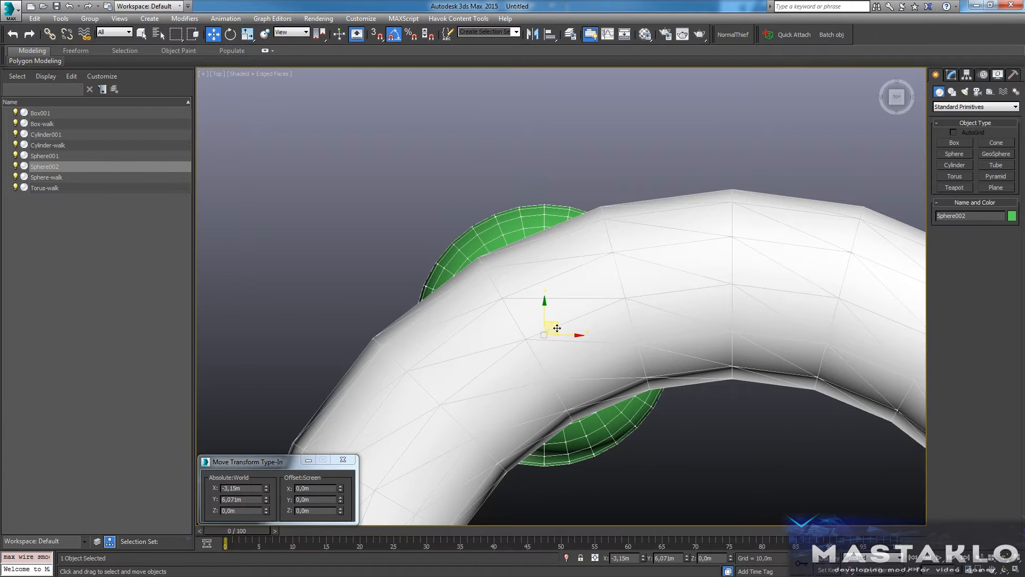
{"action": "left_click_drag", "start_coordinate": [548, 333], "coordinate": [524, 340]}
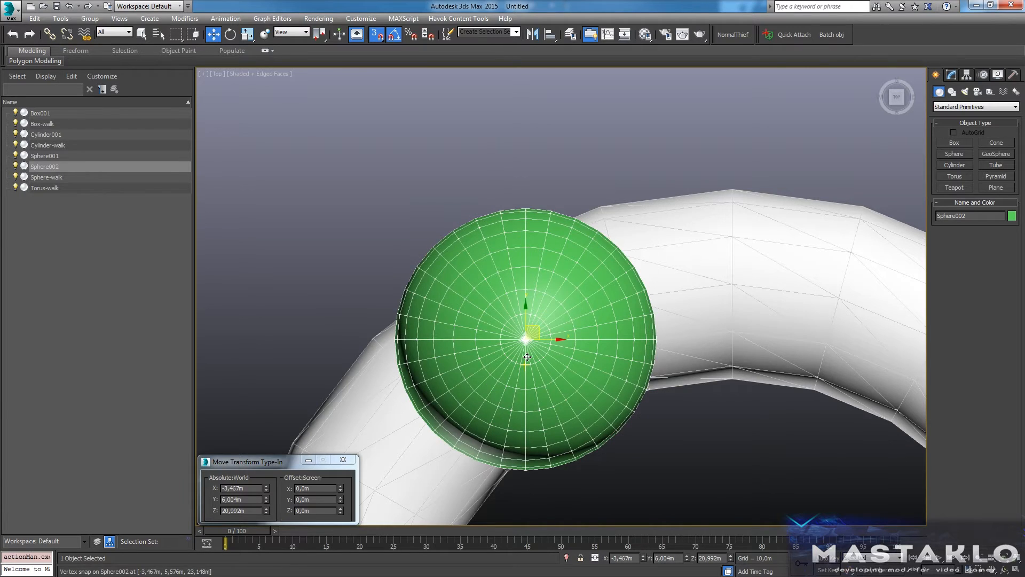
{"action": "key", "text": "F3"}
{"action": "key", "text": "F3"}
{"action": "scroll", "coordinate": [527, 357], "scroll_direction": "down", "scroll_amount": 5}
{"action": "key", "text": "s"}
Select the small sphere together with Torus-walk and hide all other objects in a side-on view.
{"action": "middle_click_drag", "start_coordinate": [526, 357], "coordinate": [687, 350], "text": "alt"}
{"action": "left_click", "coordinate": [687, 351], "text": "ctrl"}
{"action": "right_click", "coordinate": [687, 347]}
{"action": "left_click", "coordinate": [728, 311]}
{"action": "scroll", "coordinate": [595, 308], "scroll_direction": "down", "scroll_amount": 2}
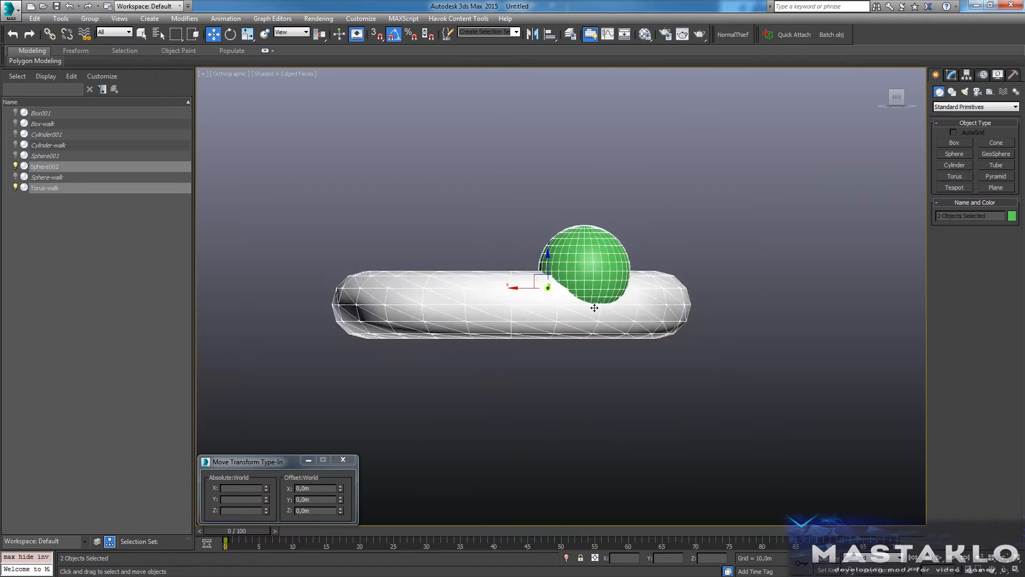
Lower the small sphere into the centre of the Torus-walk tube, at about Z 19.41 m.
{"action": "scroll", "coordinate": [595, 307], "scroll_direction": "up", "scroll_amount": 4}
{"action": "left_click", "coordinate": [564, 200]}
{"action": "left_click_drag", "start_coordinate": [569, 182], "coordinate": [568, 315]}
{"action": "middle_click_drag", "start_coordinate": [567, 314], "coordinate": [529, 329], "text": "alt"}
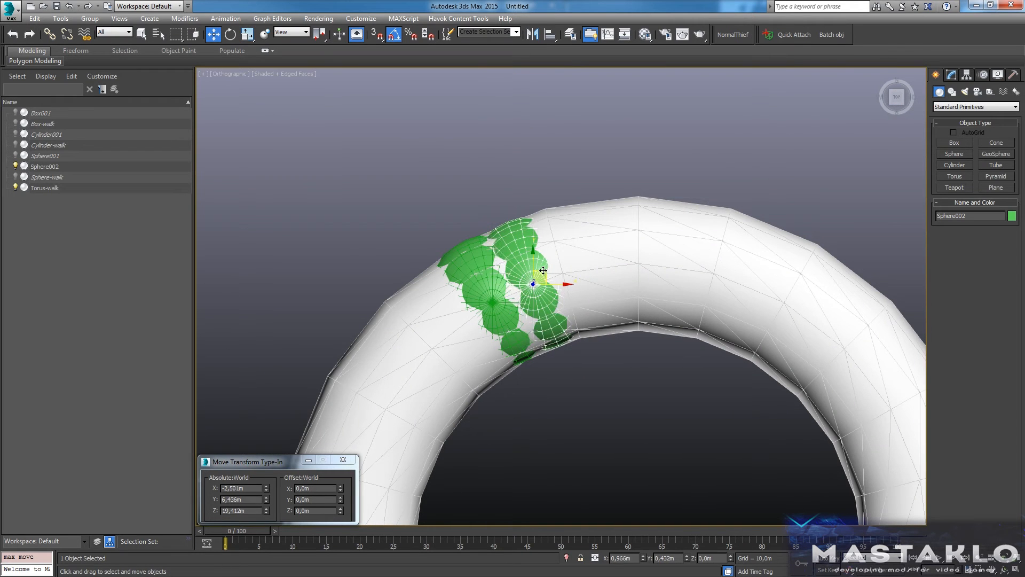
Clone the small sphere as separate copies one after another, overlapping around the whole Torus-walk ring at Z 19.412 m.
{"action": "left_click_drag", "start_coordinate": [540, 272], "coordinate": [615, 258], "text": "shift"}
{"action": "key", "text": "Return"}
{"action": "left_click", "coordinate": [514, 338]}
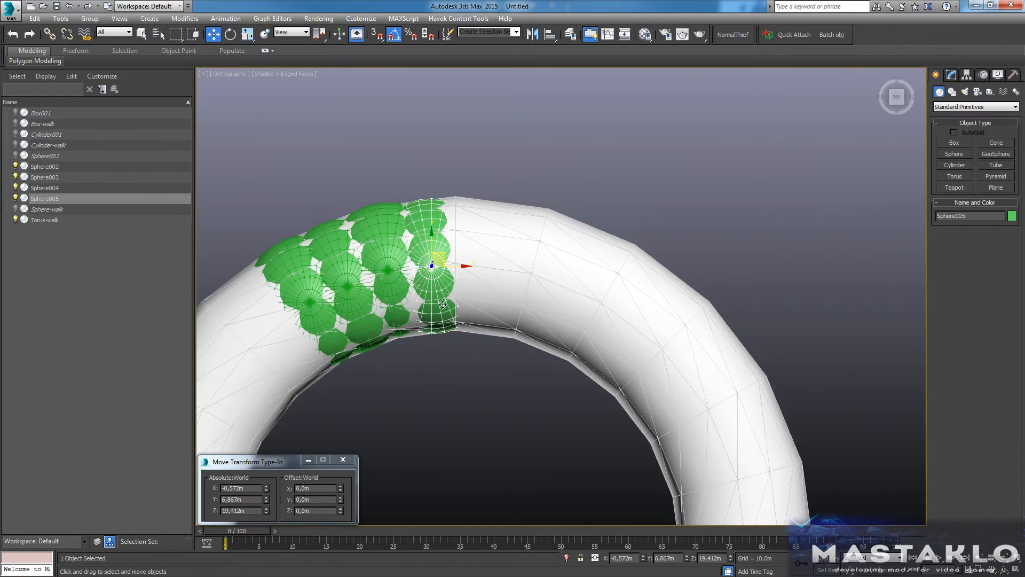
{"action": "left_click_drag", "start_coordinate": [515, 272], "coordinate": [604, 289], "text": "shift"}
{"action": "key", "text": "Return"}
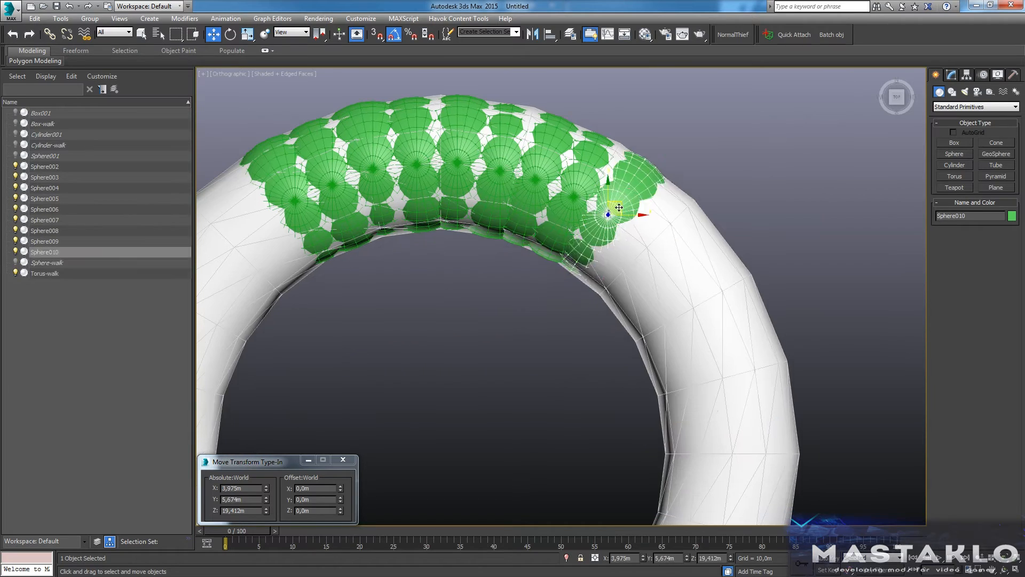
{"action": "left_click_drag", "start_coordinate": [613, 202], "coordinate": [671, 204], "text": "shift"}
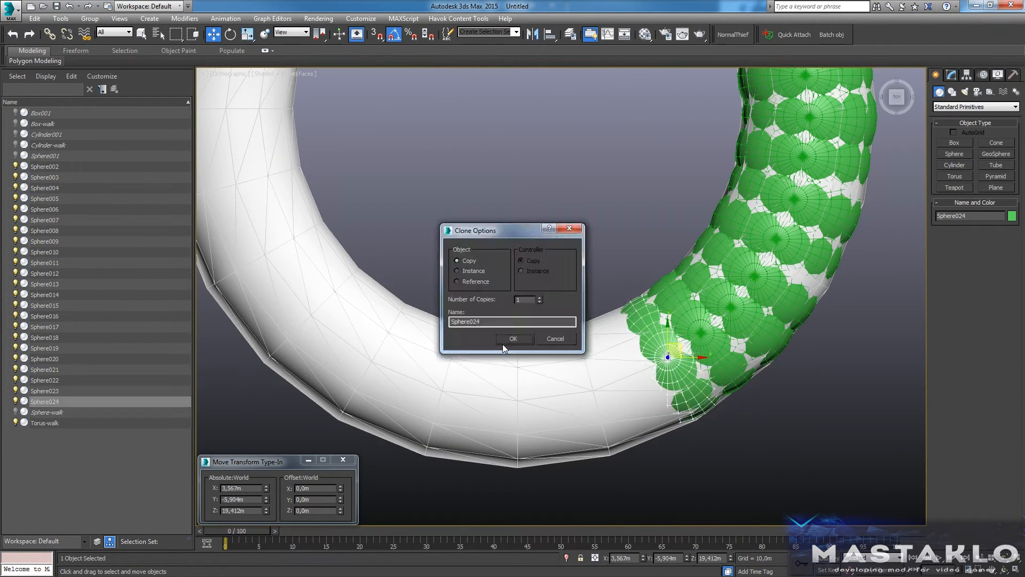
{"action": "left_click", "coordinate": [503, 344]}
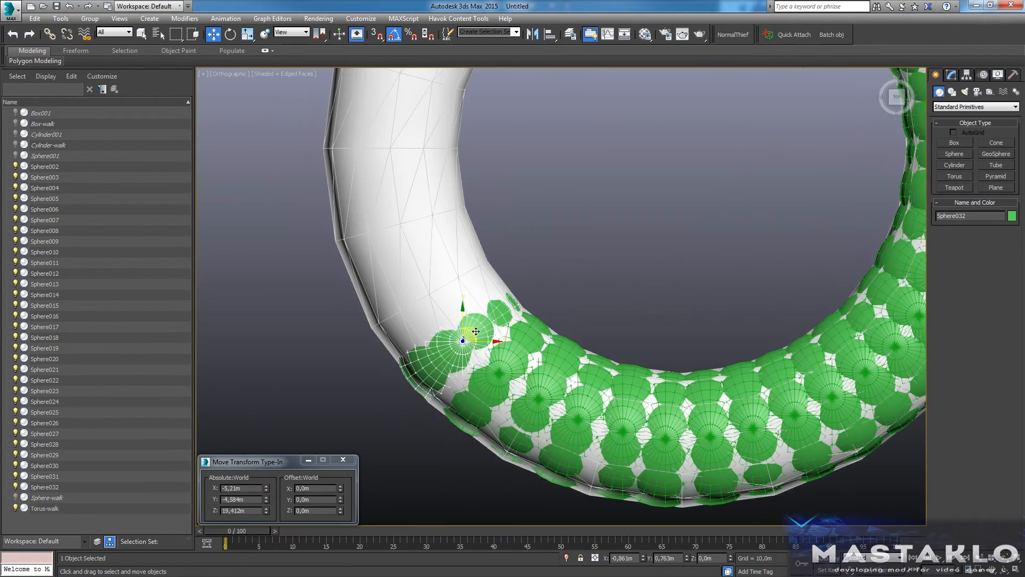
{"action": "left_click", "coordinate": [512, 337]}
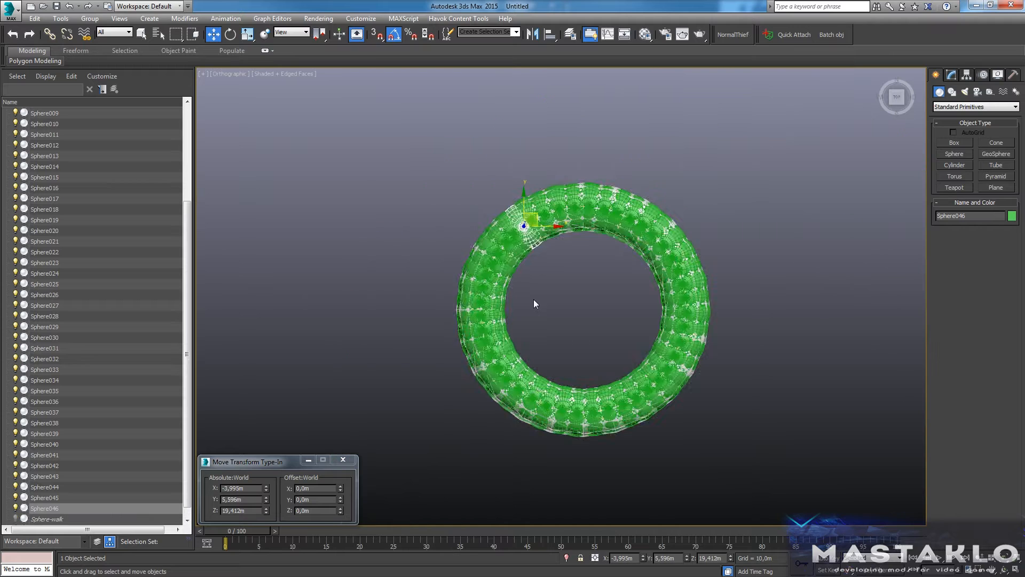
Turn off edged faces and hide Torus-walk to examine the ring of spheres.
{"action": "key", "text": "F4"}
{"action": "middle_click_drag", "start_coordinate": [549, 322], "coordinate": [552, 291], "text": "alt"}
{"action": "scroll", "coordinate": [532, 370], "scroll_direction": "up", "scroll_amount": 5}
{"action": "left_click", "coordinate": [535, 345]}
{"action": "right_click", "coordinate": [539, 346]}
{"action": "left_click", "coordinate": [555, 317]}
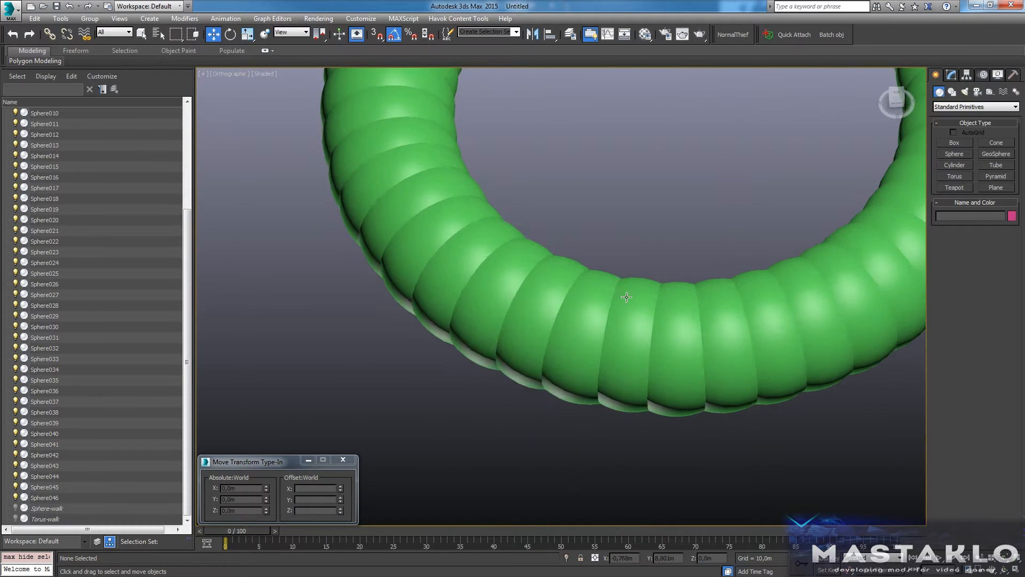
Check the complete sphere ring from an angle and unhide all objects.
{"action": "scroll", "coordinate": [507, 404], "scroll_direction": "down", "scroll_amount": 5}
{"action": "left_click", "coordinate": [566, 231]}
{"action": "middle_click_drag", "start_coordinate": [593, 317], "coordinate": [572, 299], "text": "alt"}
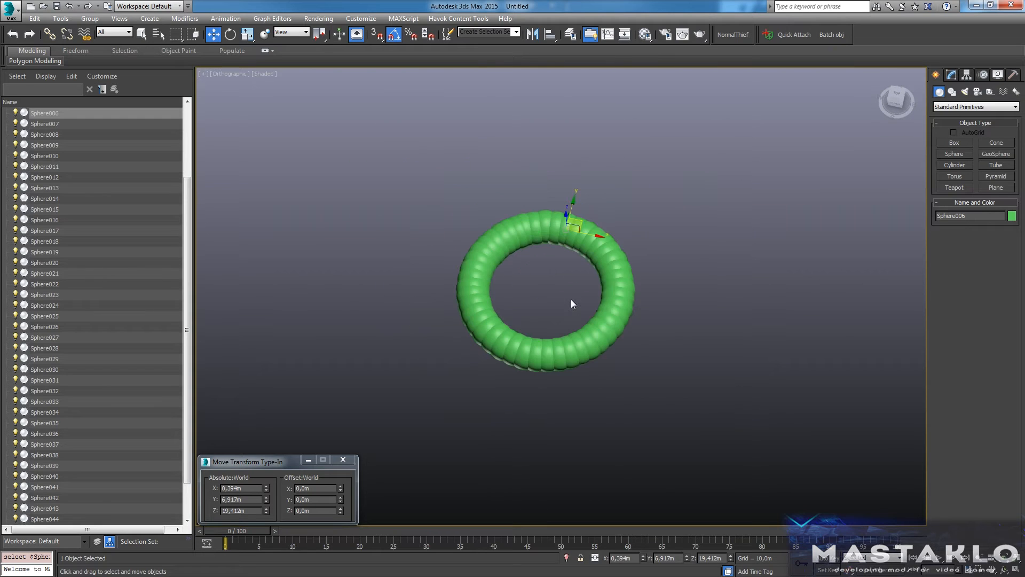
{"action": "right_click", "coordinate": [572, 299]}
{"action": "left_click", "coordinate": [588, 251]}
{"action": "scroll", "coordinate": [580, 365], "scroll_direction": "up", "scroll_amount": 4}
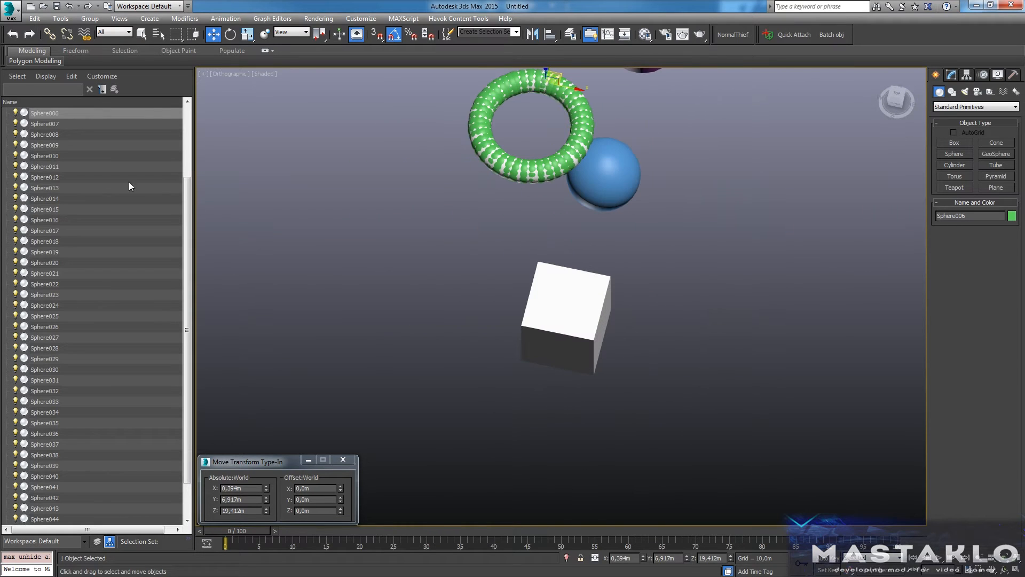
Delete Box-walk, Cylinder-walk, Sphere-walk and Torus-walk, leaving only the primitive shapes.
{"action": "left_click_drag", "start_coordinate": [186, 240], "coordinate": [200, 106]}
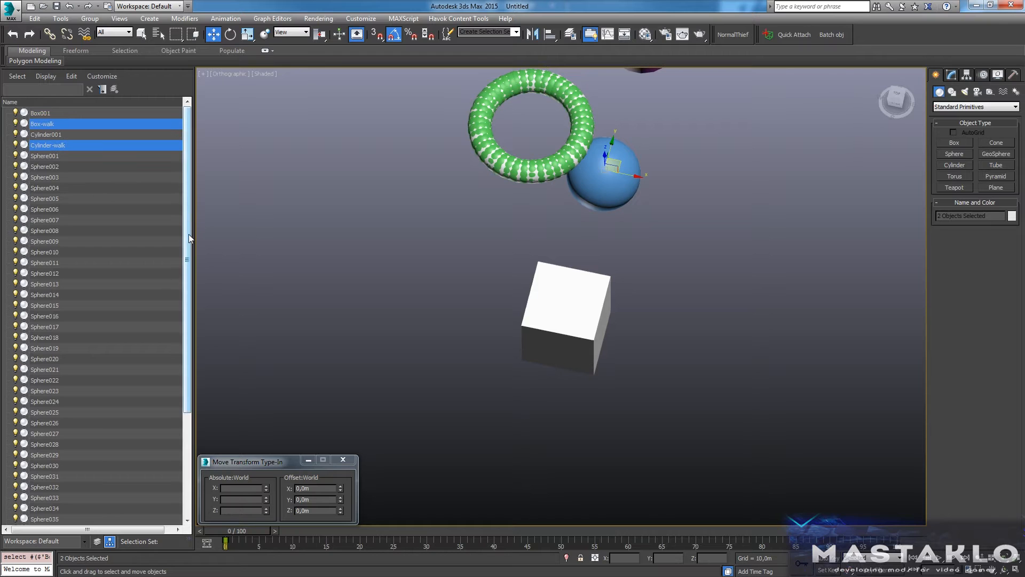
{"action": "scroll", "coordinate": [171, 417], "scroll_direction": "down", "scroll_amount": 4}
{"action": "middle_click_drag", "start_coordinate": [581, 373], "coordinate": [593, 299]}
{"action": "key", "text": "Delete"}
{"action": "left_click", "coordinate": [527, 442]}
{"action": "left_click", "coordinate": [289, 348]}
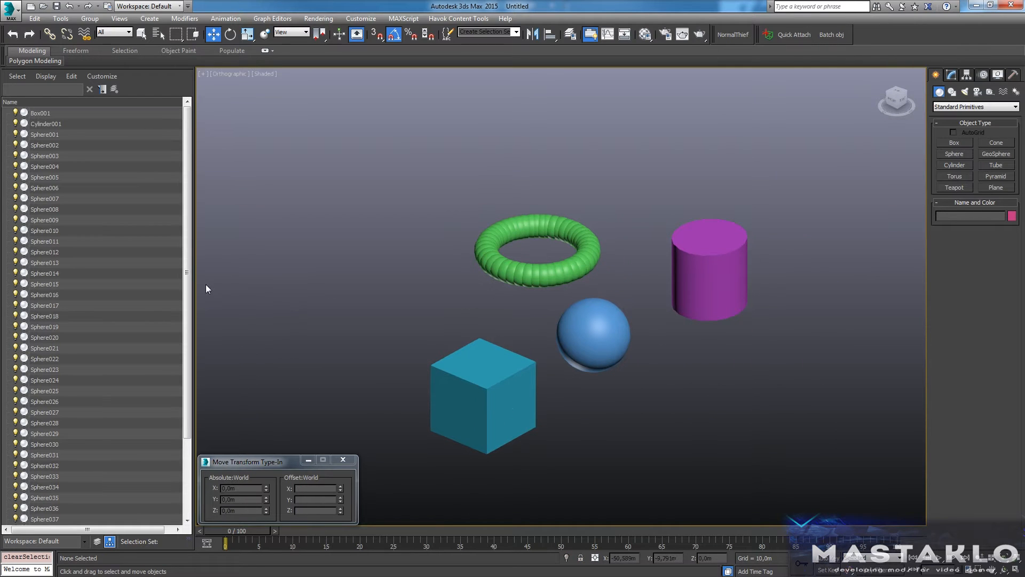
Export the scene as model.FBX into the Havok_FBX folder.
{"action": "left_click", "coordinate": [9, 9]}
{"action": "left_click", "coordinate": [32, 160]}
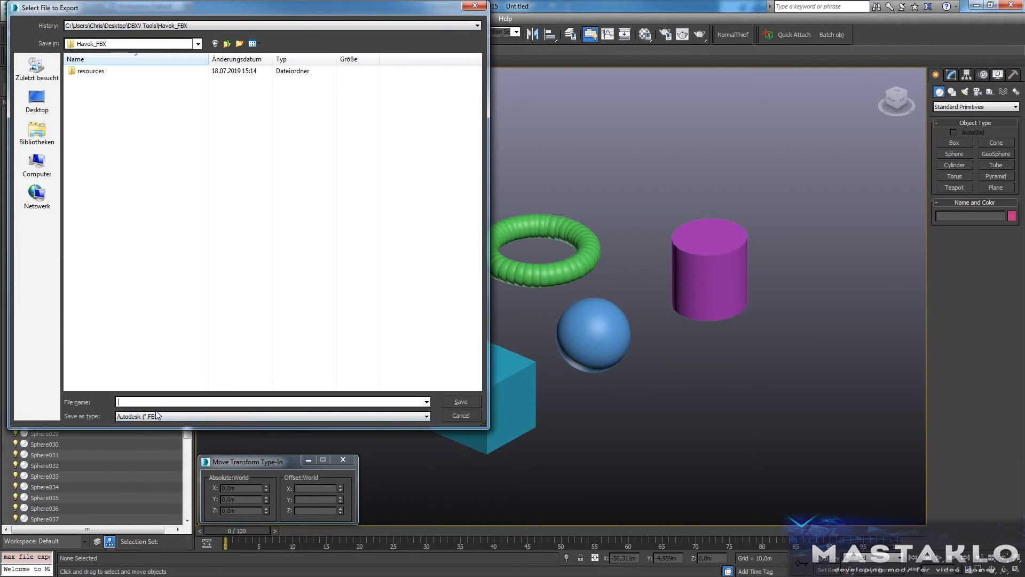
{"action": "key", "text": "Return"}
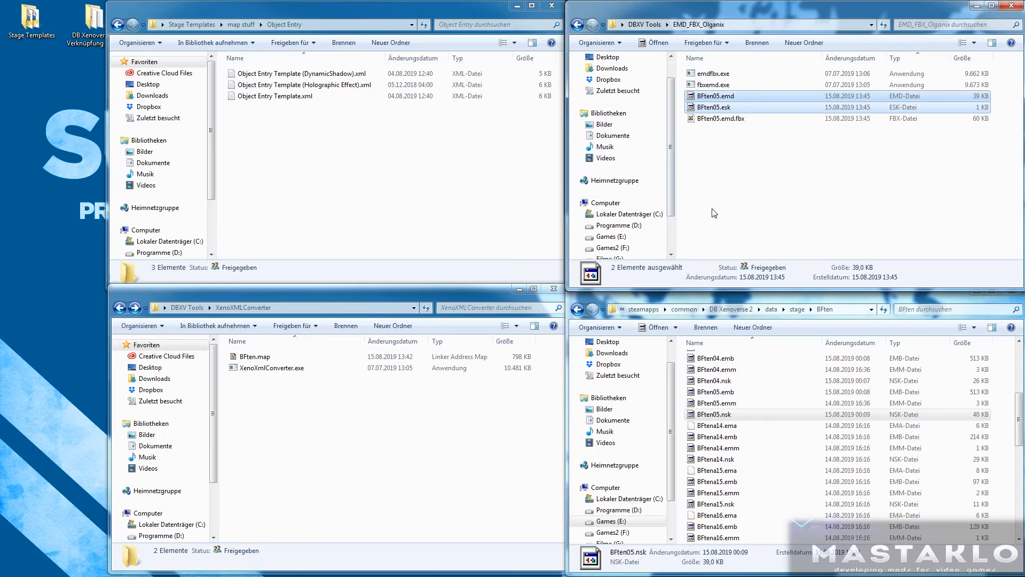
Switch to Windows Explorer, open the Havok_FBX tool folder and convert model.FBX with havokfbx.exe.
{"action": "key", "text": "BackSpace"}
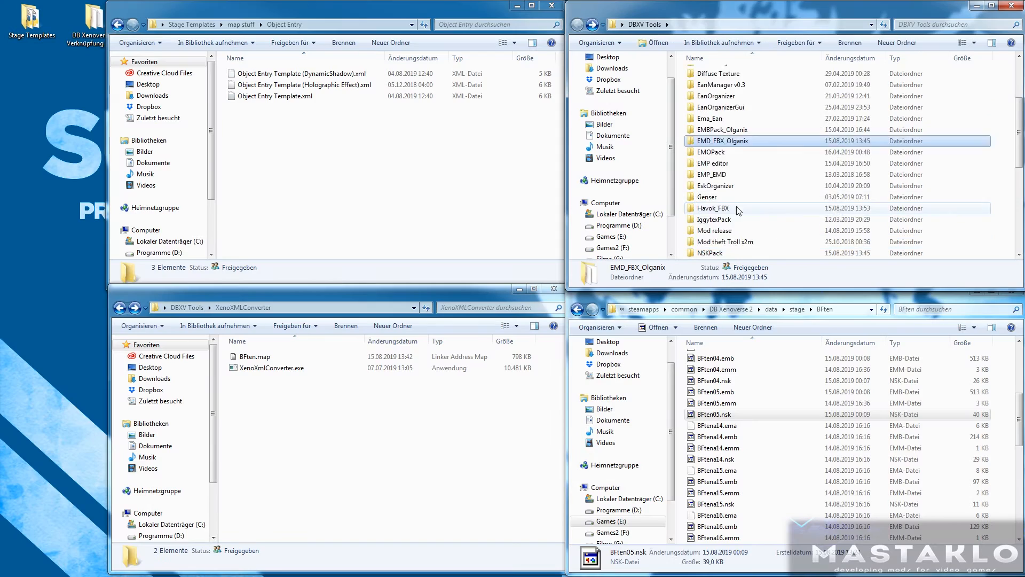
{"action": "scroll", "coordinate": [741, 189], "scroll_direction": "down", "scroll_amount": 5}
{"action": "double_click", "coordinate": [717, 80]}
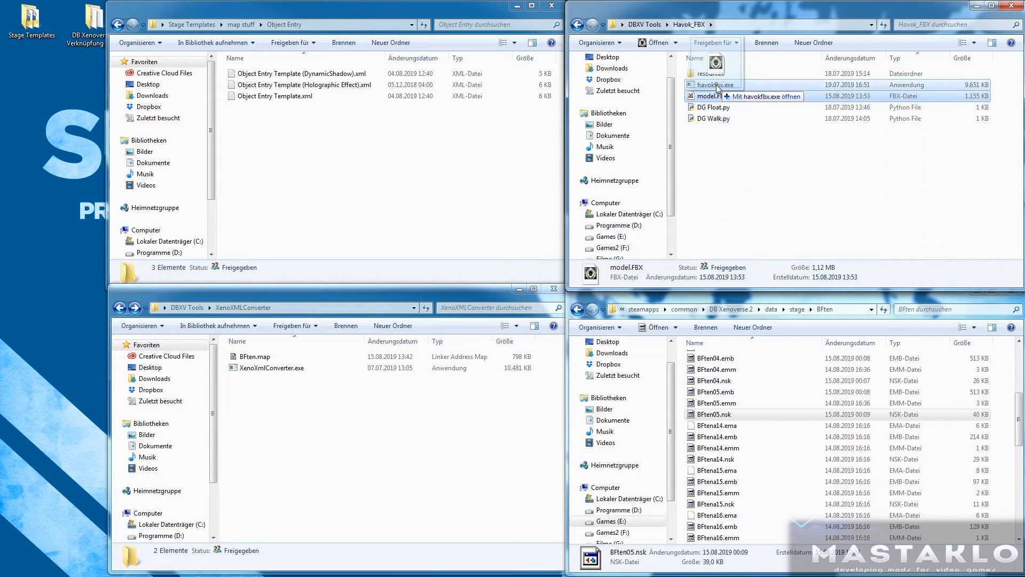
{"action": "left_click_drag", "start_coordinate": [717, 89], "coordinate": [717, 87]}
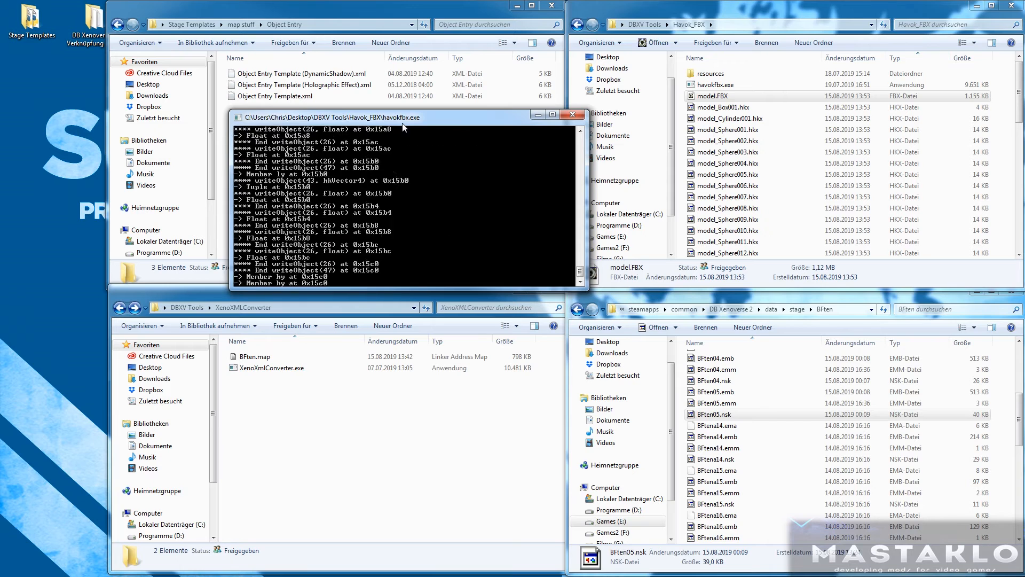
Examine the generated HKX files in the Havok_FBX folder, from model_Cylinder001.hkx through model_Sphere046.hkx.
{"action": "left_click", "coordinate": [717, 118]}
{"action": "left_click_drag", "start_coordinate": [1019, 97], "coordinate": [1019, 206]}
{"action": "scroll", "coordinate": [722, 243], "scroll_direction": "down", "scroll_amount": 3}
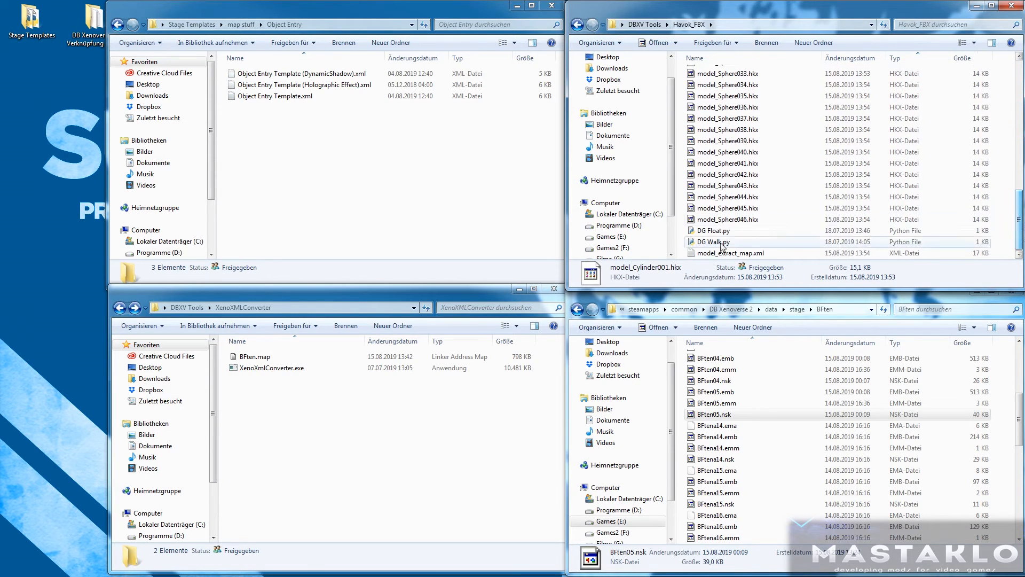
{"action": "left_click", "coordinate": [747, 219], "text": "shift"}
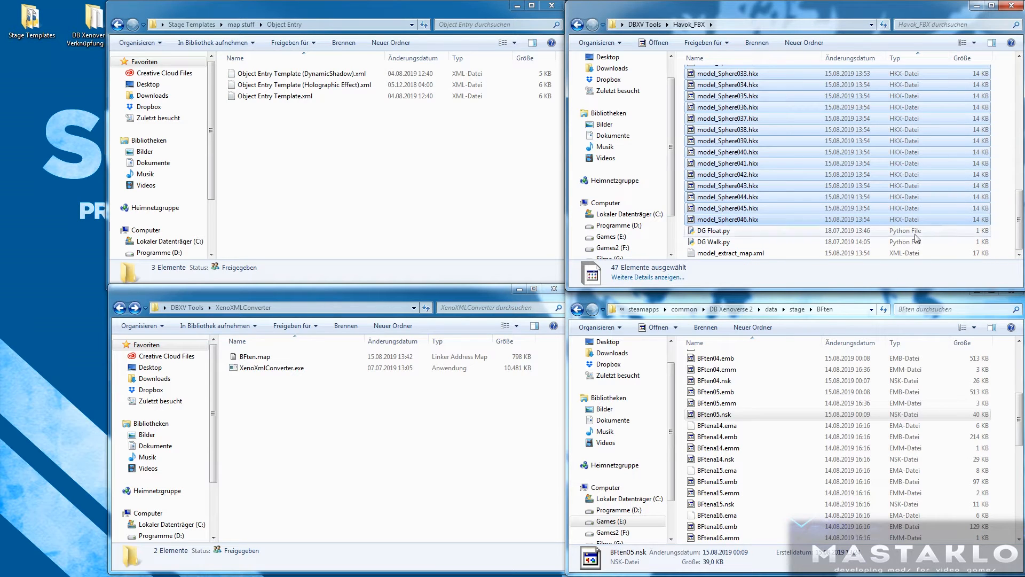
{"action": "left_click", "coordinate": [721, 196]}
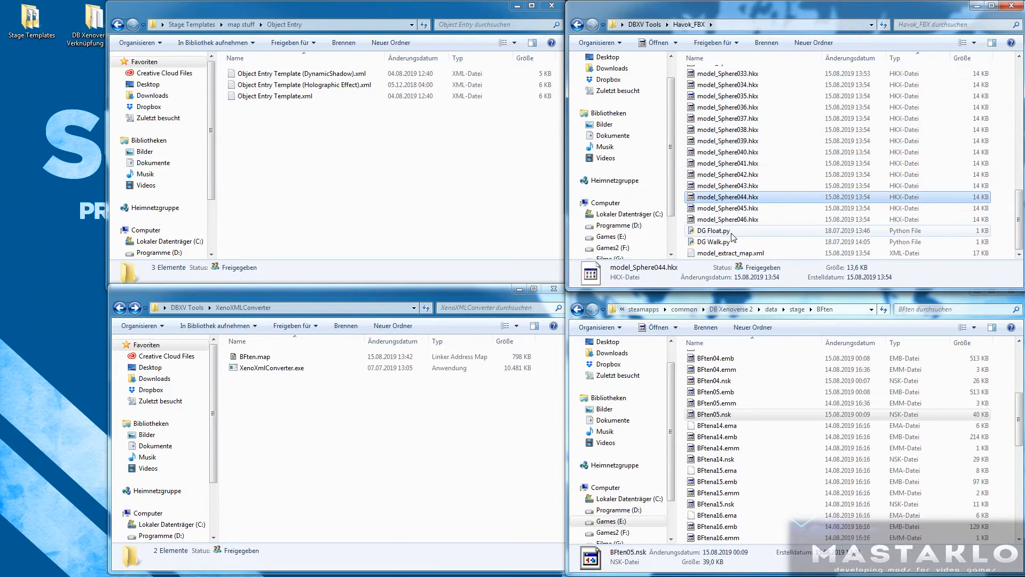
Run DG Walk.py to generate result.xml and select that file.
{"action": "left_click", "coordinate": [716, 242]}
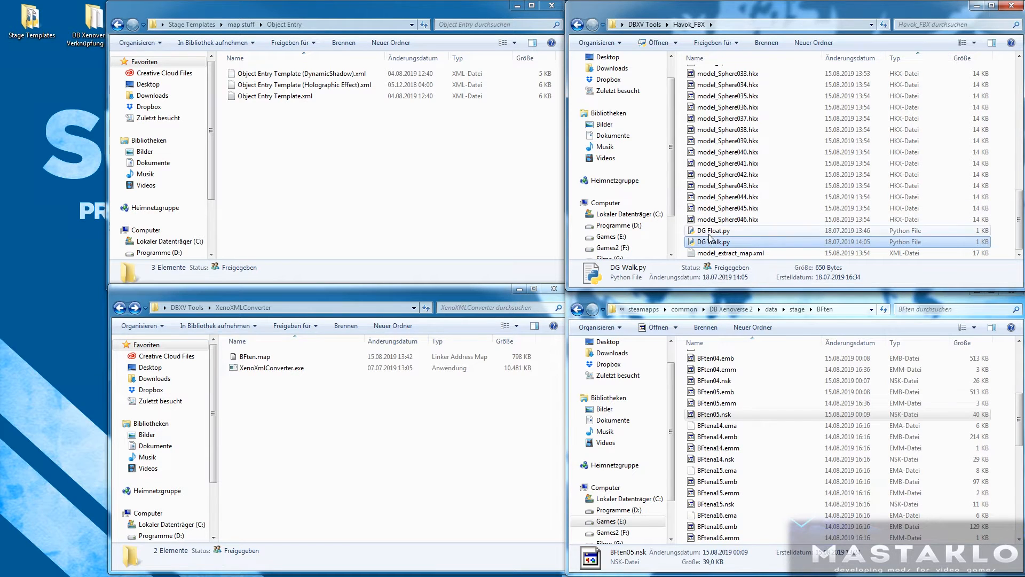
{"action": "scroll", "coordinate": [712, 249], "scroll_direction": "down", "scroll_amount": 1}
{"action": "left_click", "coordinate": [718, 253]}
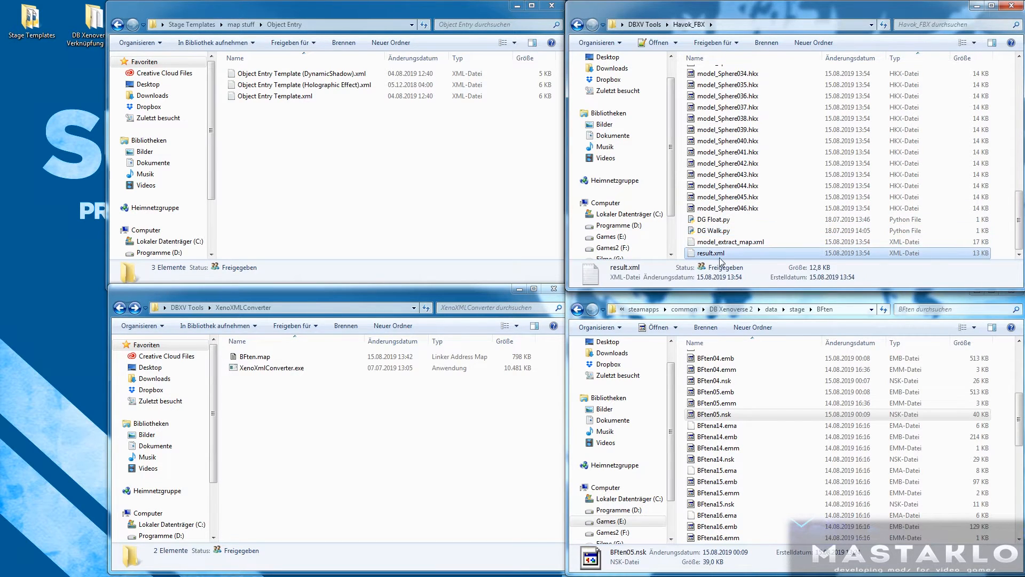
Return from Object Entry to the map stuff folder and select HitboxGroup Entry Template.xml.
{"action": "left_click", "coordinate": [412, 169]}
{"action": "left_click", "coordinate": [1019, 216]}
{"action": "left_click", "coordinate": [296, 155]}
{"action": "key", "text": "alt+Left"}
{"action": "left_click", "coordinate": [262, 86]}
Convert BFten.map to XML with XenoXmlConverter.exe and open the extracted BFten folder.
{"action": "left_click", "coordinate": [726, 207]}
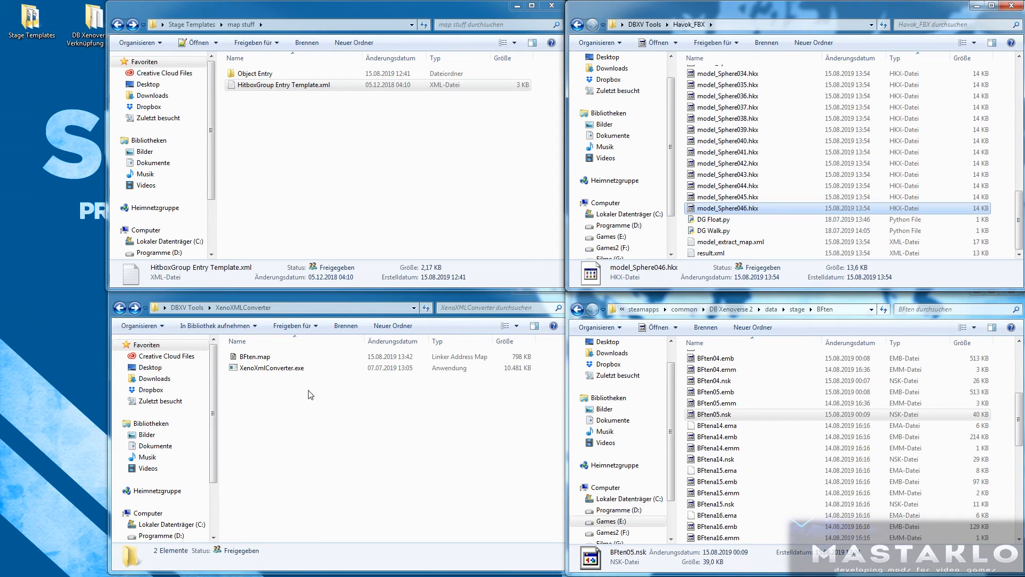
{"action": "left_click", "coordinate": [255, 356]}
{"action": "double_click", "coordinate": [251, 356]}
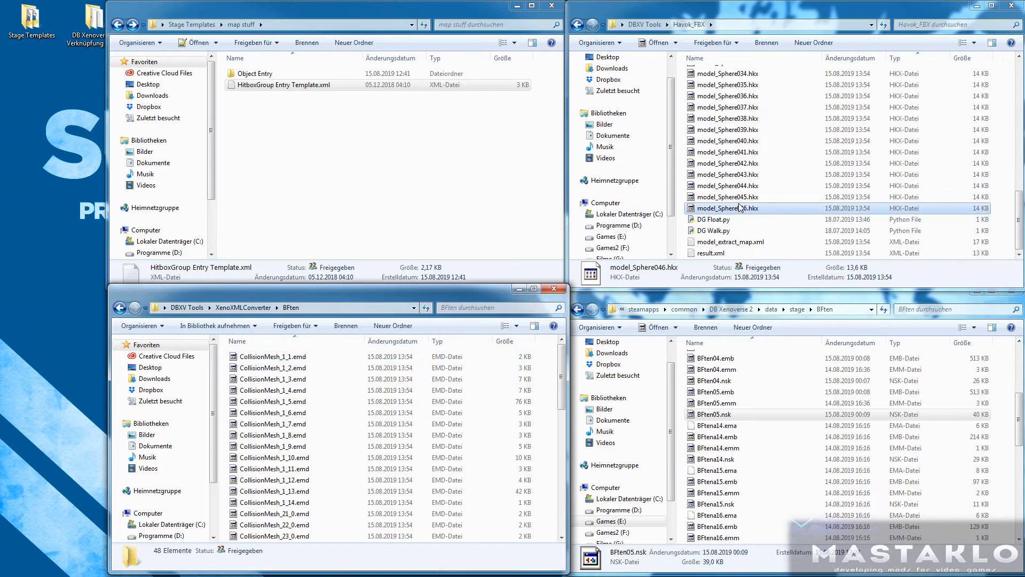
Put all generated HKX files, from model_Box001.hkx to model_Sphere046.hkx, into the XenoXMLConverter BFten folder and return to its parent folder.
{"action": "left_click_drag", "start_coordinate": [1019, 214], "coordinate": [1019, 118]}
{"action": "scroll", "coordinate": [902, 225], "scroll_direction": "up", "scroll_amount": 3}
{"action": "left_click", "coordinate": [720, 107], "text": "shift"}
{"action": "left_click_drag", "start_coordinate": [727, 133], "coordinate": [294, 416]}
{"action": "key", "text": "BackSpace"}
Open HitboxGroup Entry Template.xml in Notepad++ and set the group name and both Hitbox names to Bften05.
{"action": "left_click", "coordinate": [304, 106]}
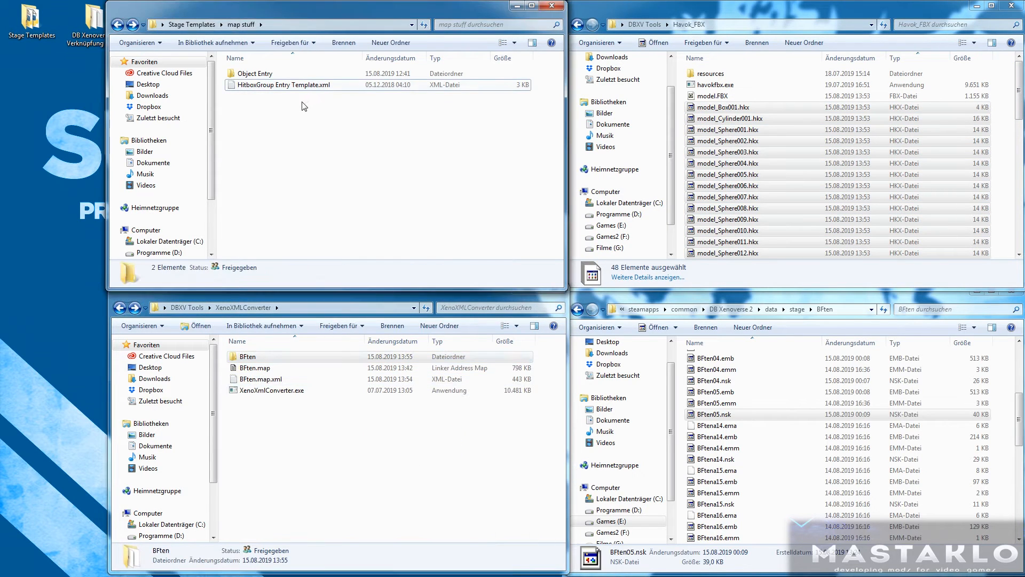
{"action": "double_click", "coordinate": [269, 86]}
{"action": "double_click", "coordinate": [142, 65]}
{"action": "type", "text": "Bft"}
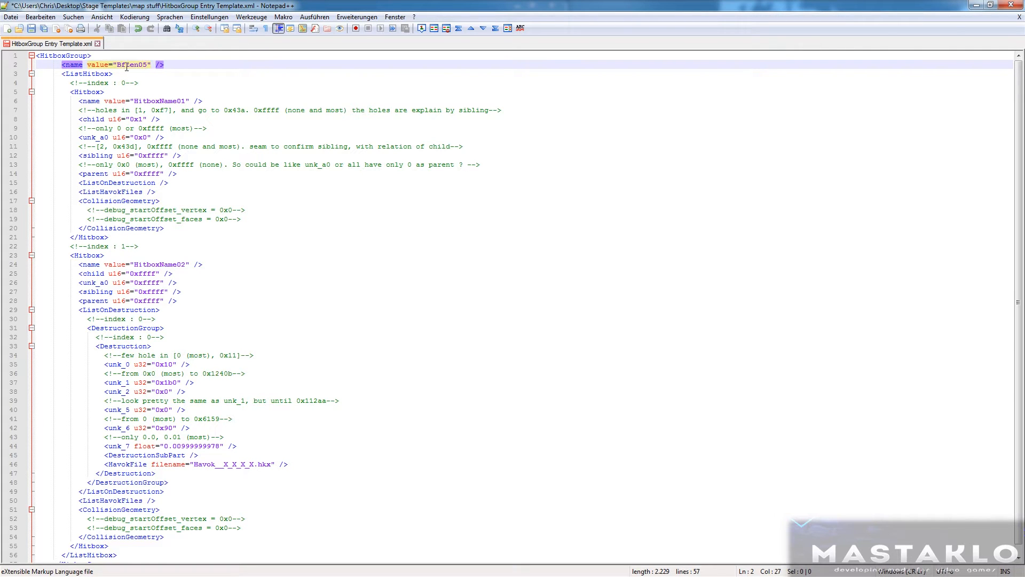
{"action": "double_click", "coordinate": [172, 101]}
{"action": "type", "text": "Bften05"}
{"action": "double_click", "coordinate": [163, 265]}
{"action": "type", "text": "Bften05"}
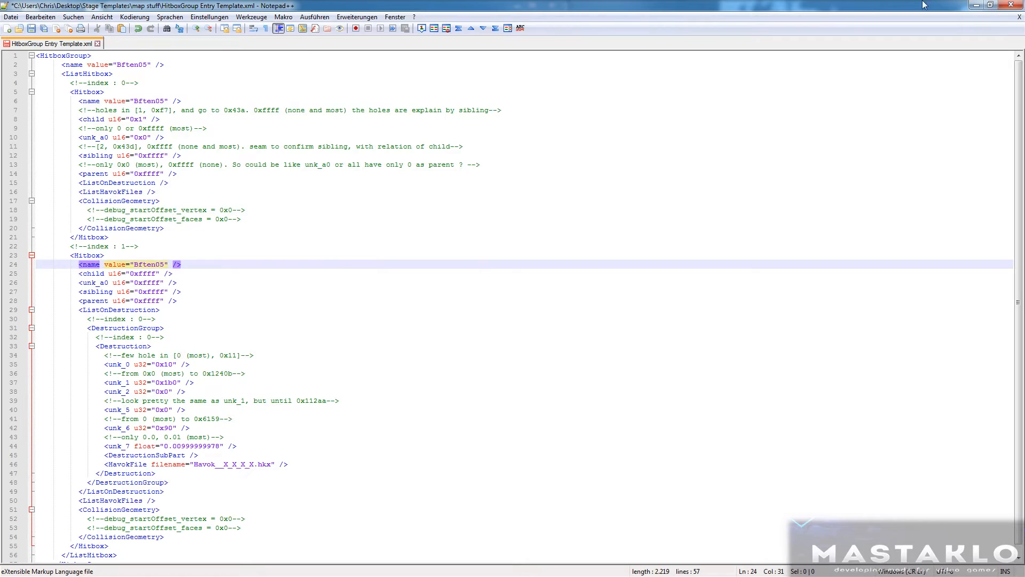
Replace the sample Destruction block in HitboxGroup Entry Template.xml with the entire contents of result.xml from the Havok_FBX folder.
{"action": "left_click", "coordinate": [976, 5]}
{"action": "scroll", "coordinate": [748, 203], "scroll_direction": "down", "scroll_amount": 5}
{"action": "left_click", "coordinate": [712, 253]}
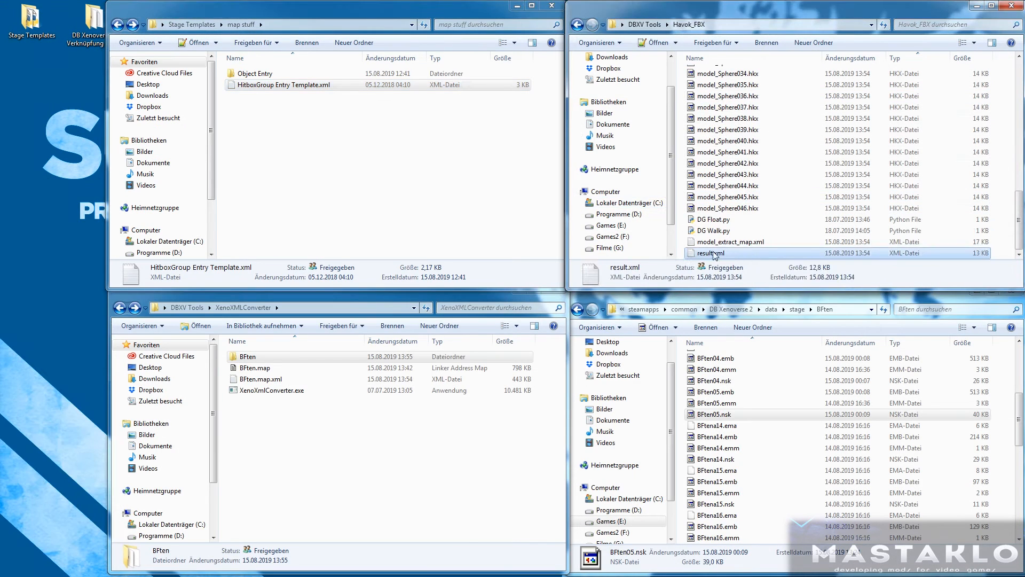
{"action": "double_click", "coordinate": [713, 253]}
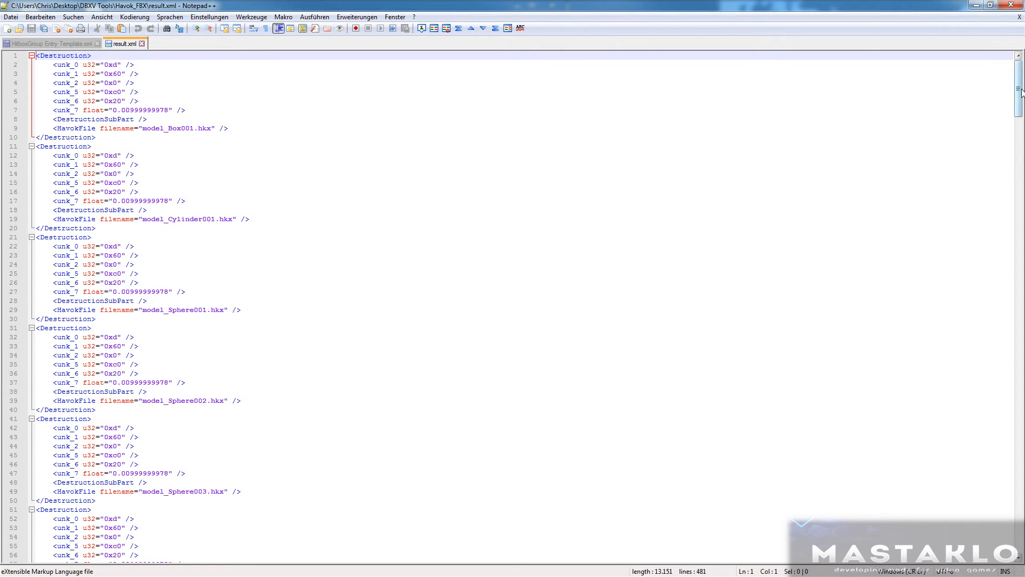
{"action": "scroll", "coordinate": [507, 305], "scroll_direction": "down", "scroll_amount": 9}
{"action": "key", "text": "ctrl+a"}
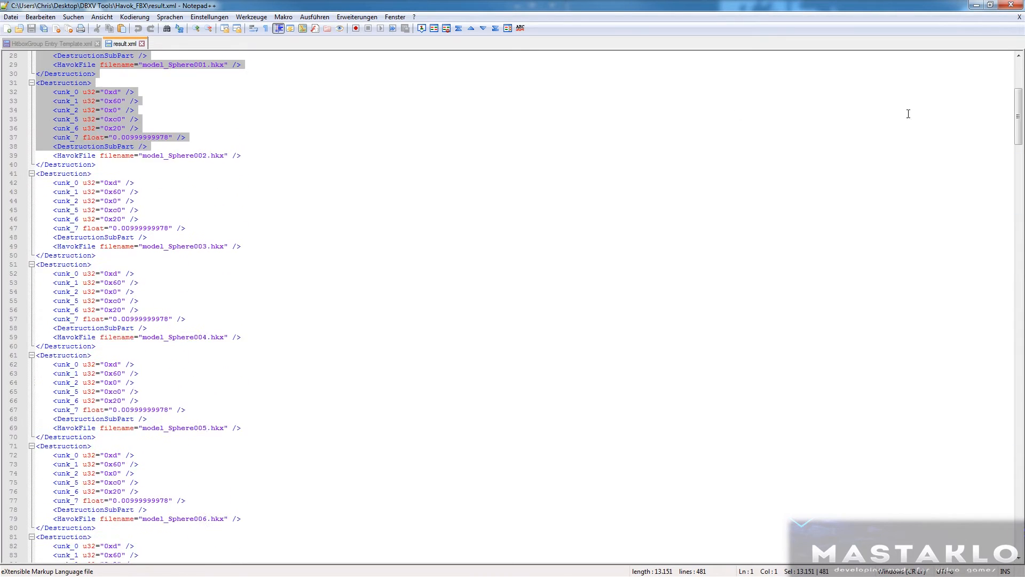
{"action": "left_click", "coordinate": [72, 41]}
{"action": "left_click_drag", "start_coordinate": [96, 346], "coordinate": [180, 472]}
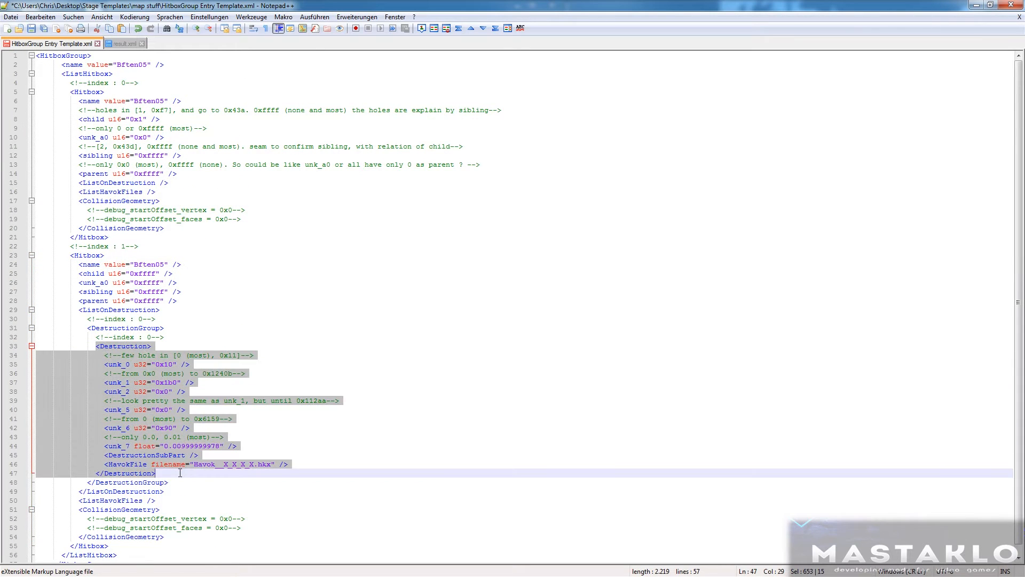
{"action": "key", "text": "ctrl+v"}
Copy the whole HitboxGroup template text, open BFten.map.xml and fold its main sections to reach the last HitboxGroup.
{"action": "key", "text": "ctrl+a"}
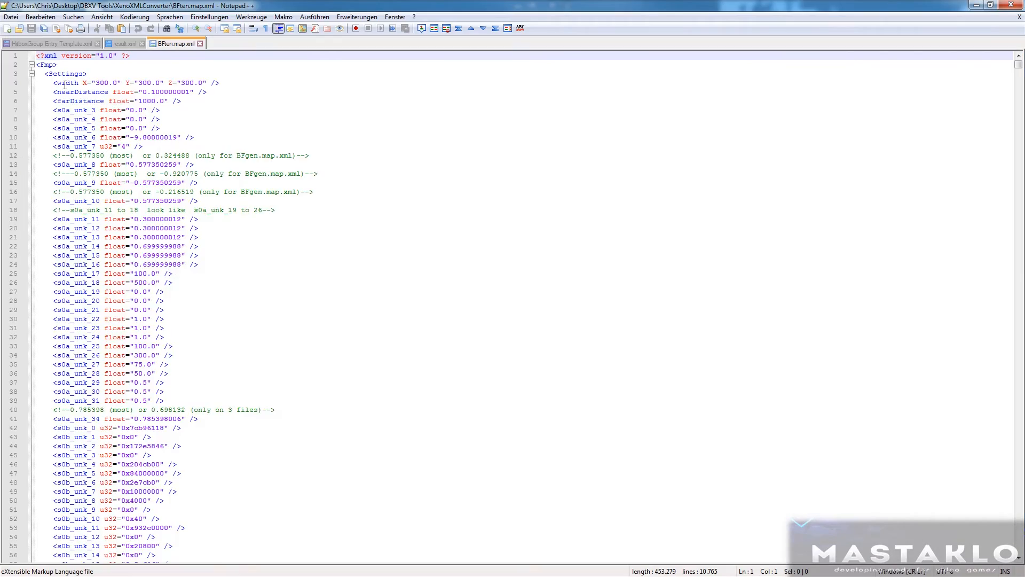
{"action": "left_click", "coordinate": [36, 83]}
{"action": "left_click", "coordinate": [35, 100]}
{"action": "left_click", "coordinate": [36, 110]}
{"action": "left_click", "coordinate": [35, 119]}
{"action": "left_click", "coordinate": [35, 128]}
{"action": "left_click", "coordinate": [36, 119]}
{"action": "left_click_drag", "start_coordinate": [1018, 65], "coordinate": [1018, 553]}
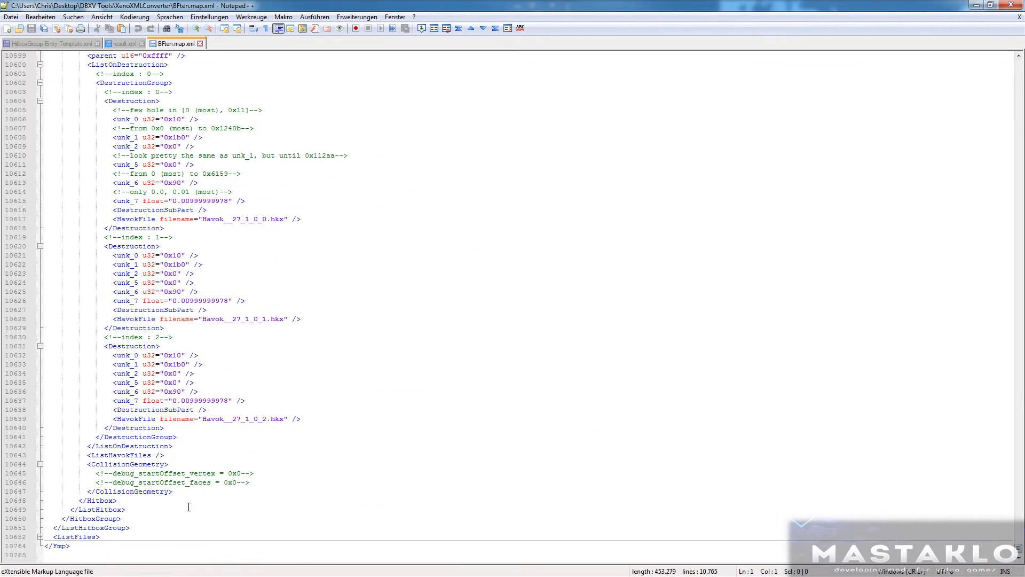
Paste the copied HitboxGroup on a new line after the last HitboxGroup in BFten.map.xml and close the open files.
{"action": "left_click", "coordinate": [128, 518]}
{"action": "key", "text": "Return"}
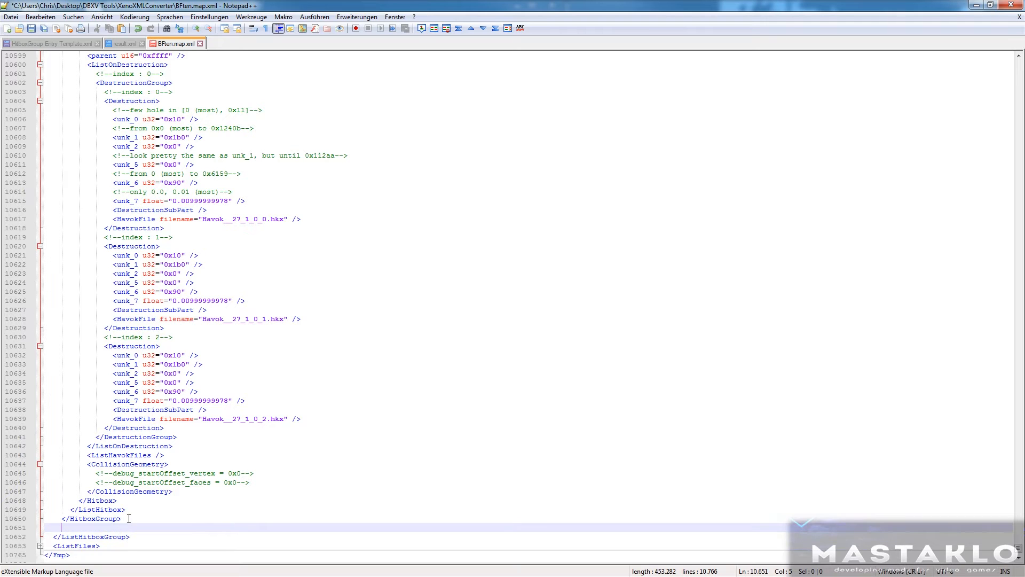
{"action": "key", "text": "ctrl+v"}
{"action": "left_click", "coordinate": [1020, 17]}
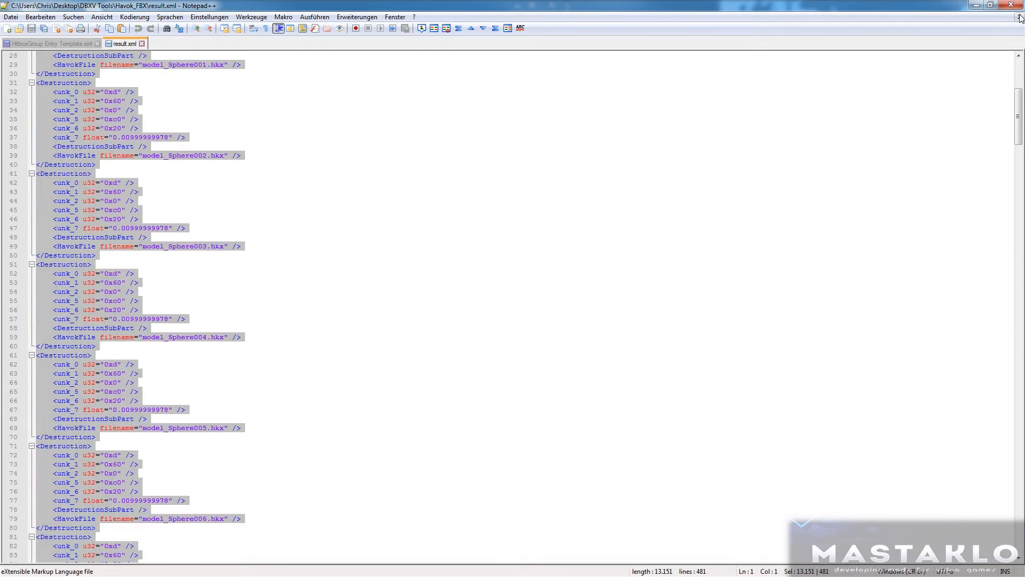
{"action": "left_click", "coordinate": [1019, 17]}
{"action": "left_click", "coordinate": [1010, 5]}
Convert the edited BFten.map.xml back to a map file with XenoXmlConverter.exe.
{"action": "left_click", "coordinate": [562, 331]}
{"action": "left_click", "coordinate": [322, 463]}
{"action": "left_click_drag", "start_coordinate": [265, 382], "coordinate": [267, 391]}
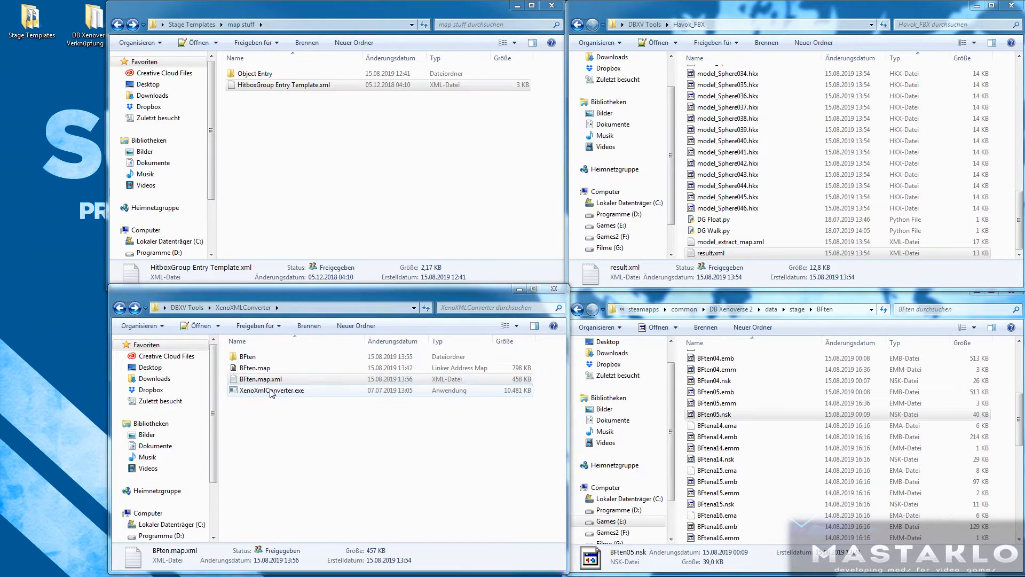
Delete the old BFten folder and BFten.map.xml, and extract BFten.map again with XenoXmlConverter.exe.
{"action": "key", "text": "Delete"}
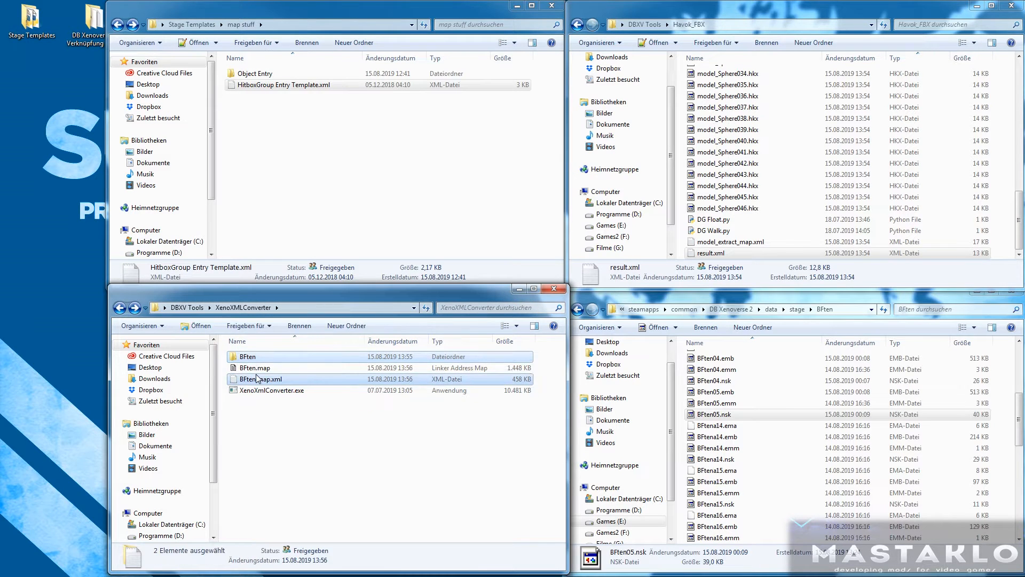
{"action": "left_click_drag", "start_coordinate": [255, 356], "coordinate": [258, 368]}
Open the extracted BFten folder, check the index and range of the newest Havok__28 HKX files, and return to XenoXMLConverter.
{"action": "double_click", "coordinate": [247, 357]}
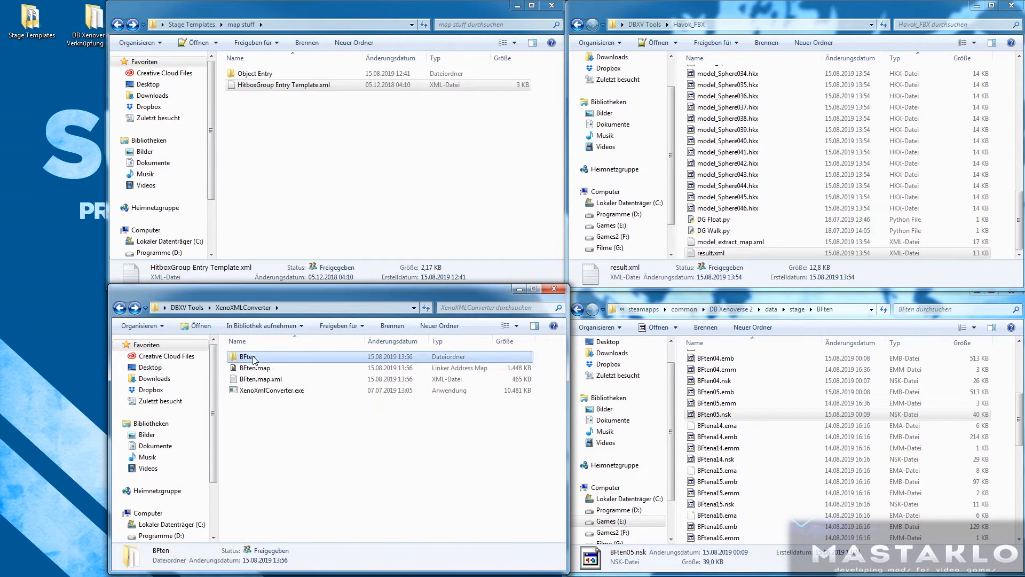
{"action": "left_click_drag", "start_coordinate": [562, 355], "coordinate": [586, 514]}
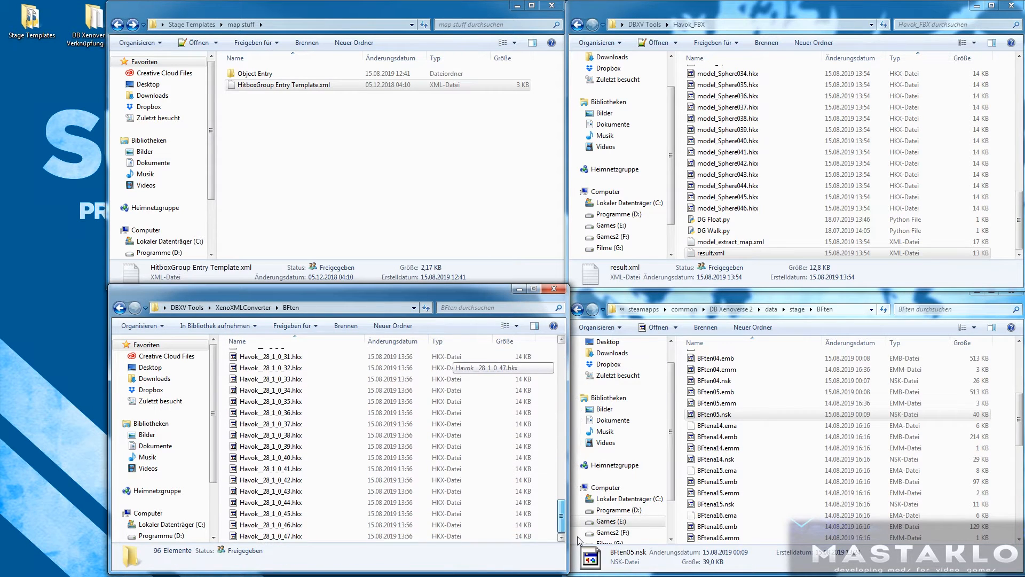
{"action": "left_click", "coordinate": [288, 536]}
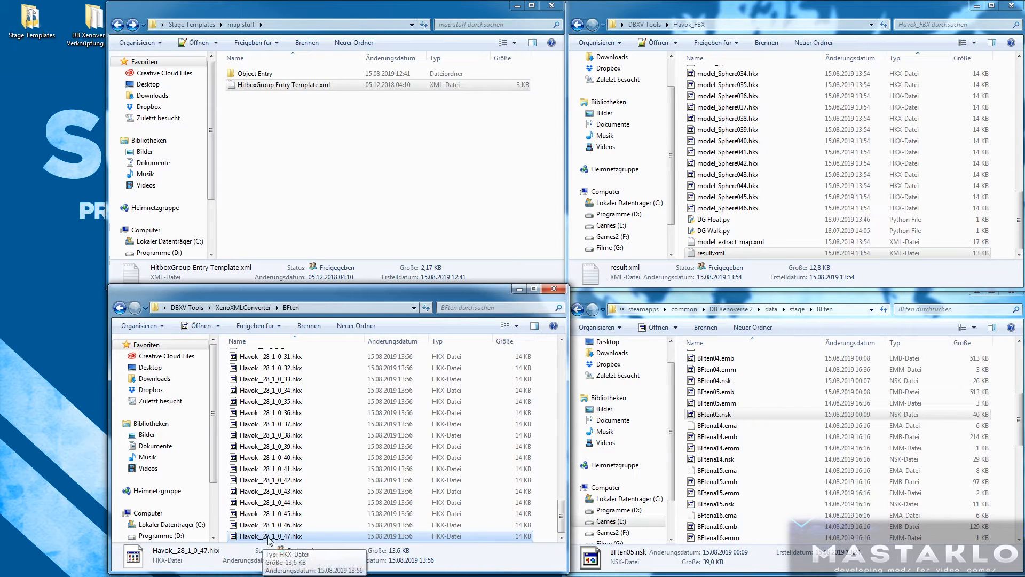
{"action": "scroll", "coordinate": [268, 539], "scroll_direction": "up", "scroll_amount": 11}
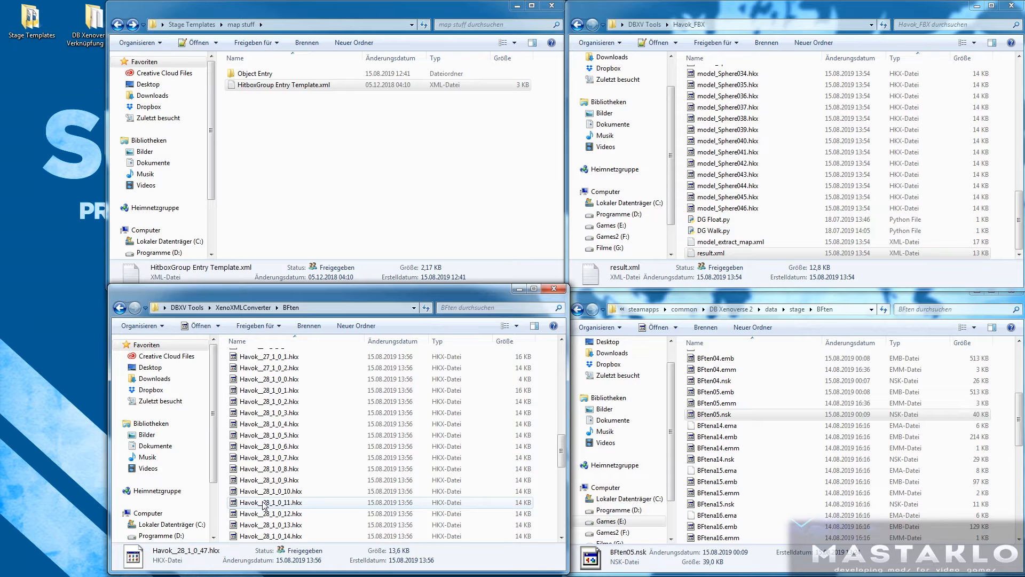
{"action": "left_click", "coordinate": [267, 379], "text": "shift"}
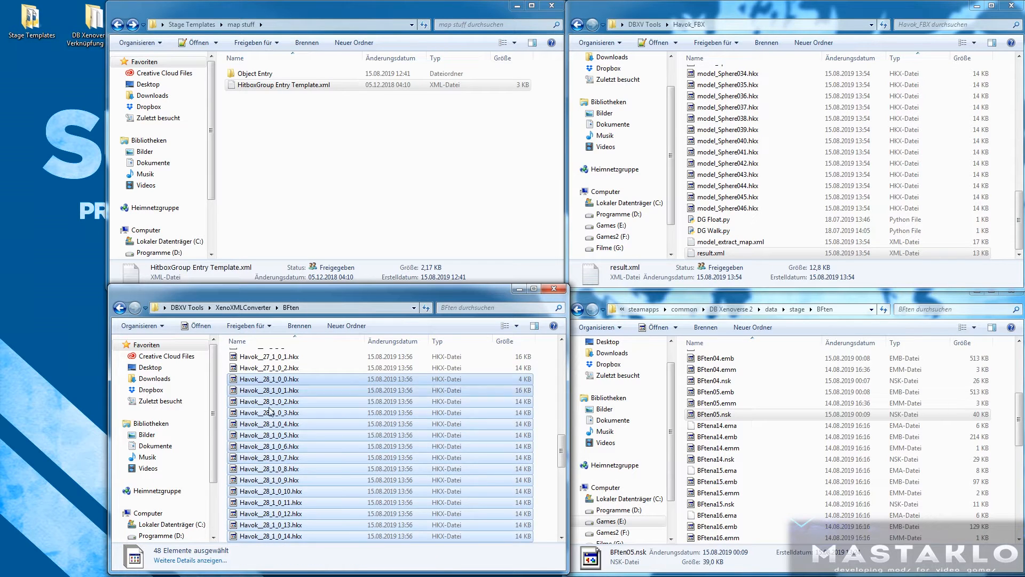
{"action": "key", "text": "BackSpace"}
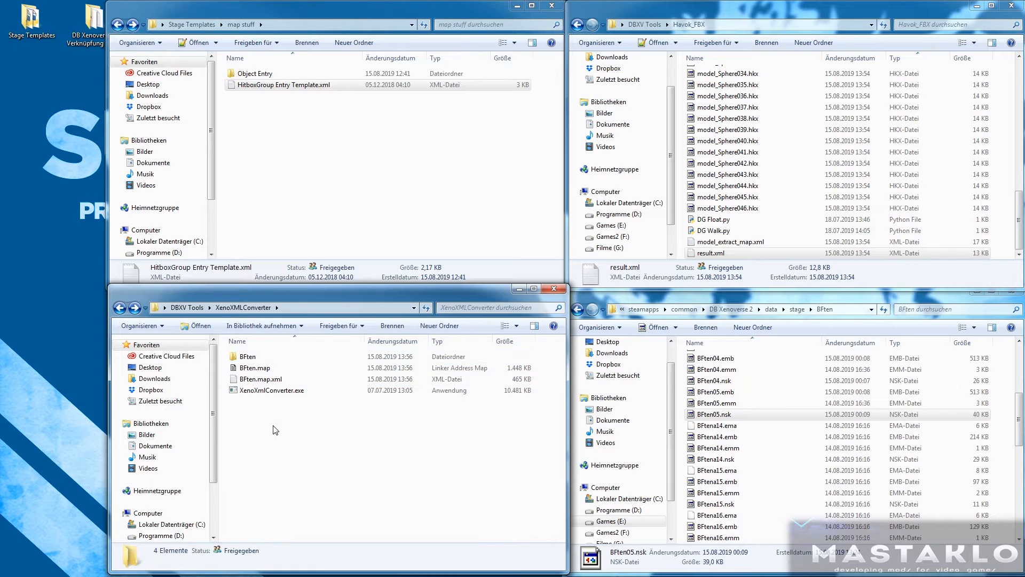
Open the new BFten.map.xml, fold its main sections and select the whole last Object entry, BFten05.
{"action": "double_click", "coordinate": [264, 379]}
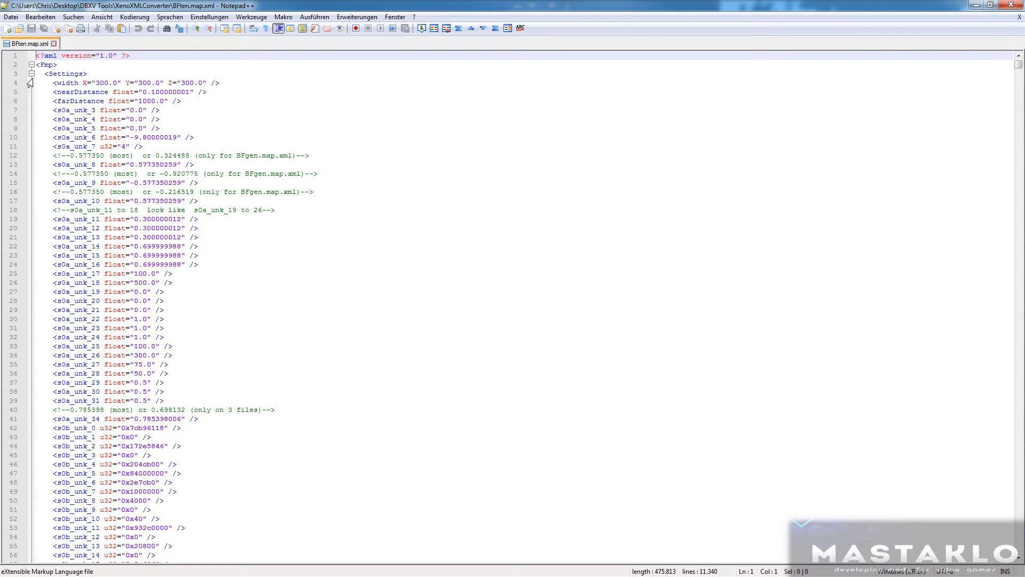
{"action": "left_click", "coordinate": [32, 74]}
{"action": "left_click", "coordinate": [31, 83]}
{"action": "left_click", "coordinate": [31, 91]}
{"action": "left_click", "coordinate": [32, 101]}
{"action": "left_click", "coordinate": [32, 110]}
{"action": "left_click", "coordinate": [31, 120]}
{"action": "left_click", "coordinate": [33, 128]}
{"action": "left_click", "coordinate": [40, 110]}
{"action": "left_click_drag", "start_coordinate": [1019, 59], "coordinate": [1018, 549]}
{"action": "scroll", "coordinate": [86, 260], "scroll_direction": "up", "scroll_amount": 5}
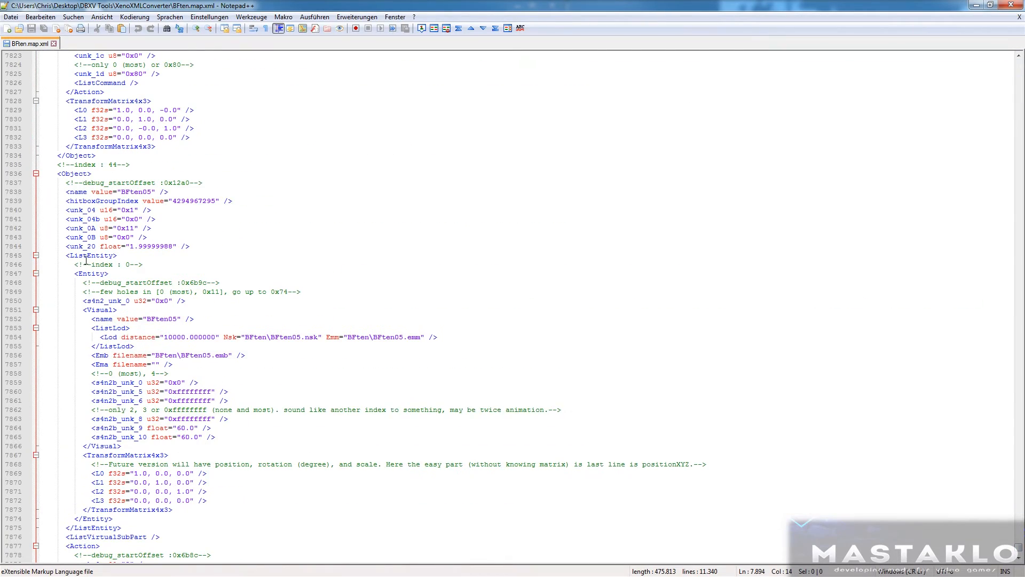
{"action": "left_click", "coordinate": [61, 176], "text": "shift"}
Open Object Entry Template.xml from the Object Entry folder and set the object's name value to BFten05.
{"action": "left_click", "coordinate": [976, 5]}
{"action": "double_click", "coordinate": [254, 73]}
{"action": "left_click", "coordinate": [270, 96]}
{"action": "double_click", "coordinate": [270, 96]}
{"action": "double_click", "coordinate": [128, 74]}
{"action": "type", "text": "BFte"}
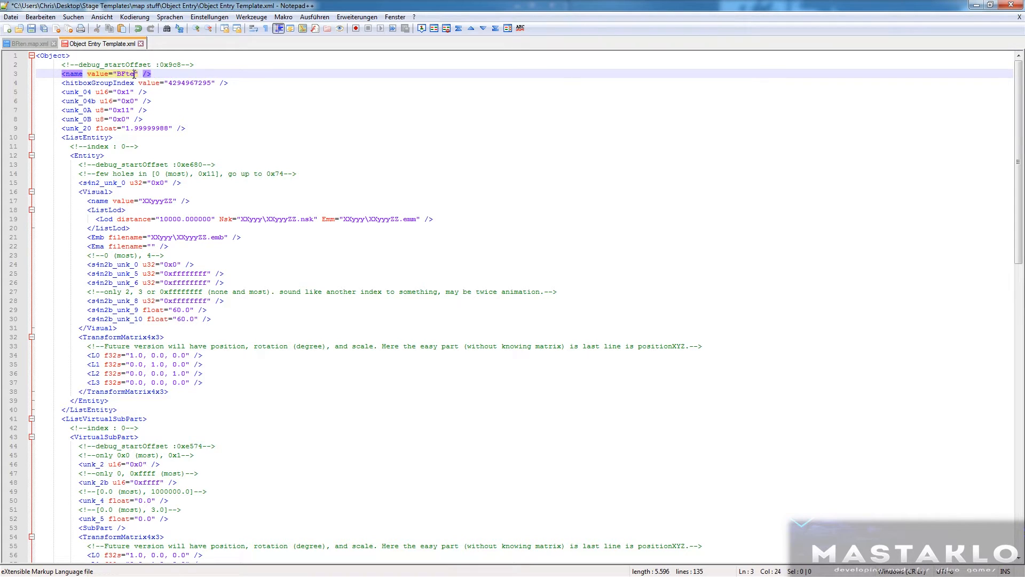
Replace every XXyyyZZ with BFten05 and every XXyyy with BFten in the object template.
{"action": "double_click", "coordinate": [157, 201]}
{"action": "key", "text": "ctrl+h"}
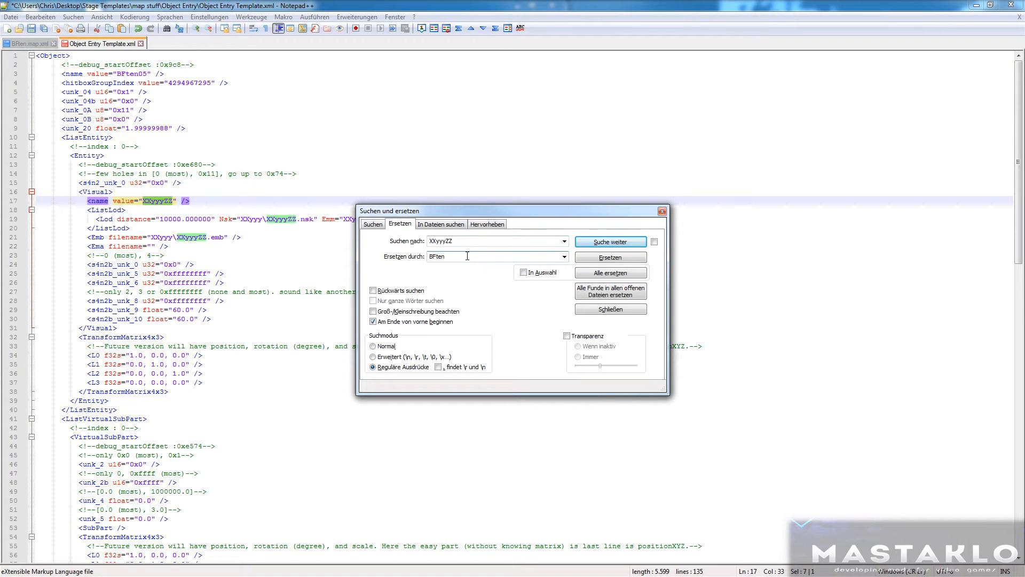
{"action": "left_click", "coordinate": [620, 273]}
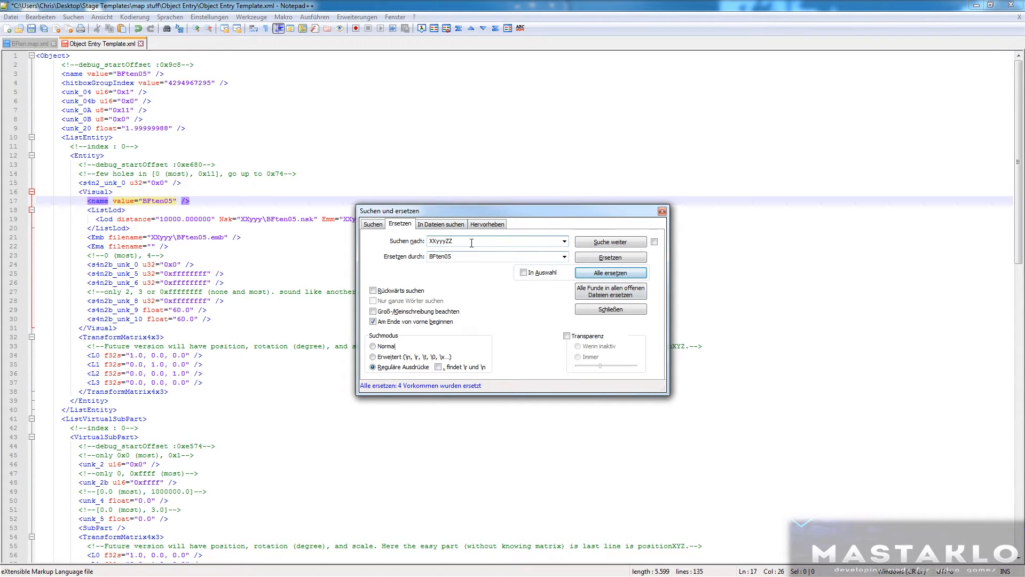
{"action": "left_click", "coordinate": [606, 274]}
{"action": "left_click", "coordinate": [662, 211]}
Check the BFten05 Object entry in BFten.map.xml and select the hitboxGroupIndex value in the object template for editing.
{"action": "key", "text": "ctrl+a"}
{"action": "left_click", "coordinate": [32, 43]}
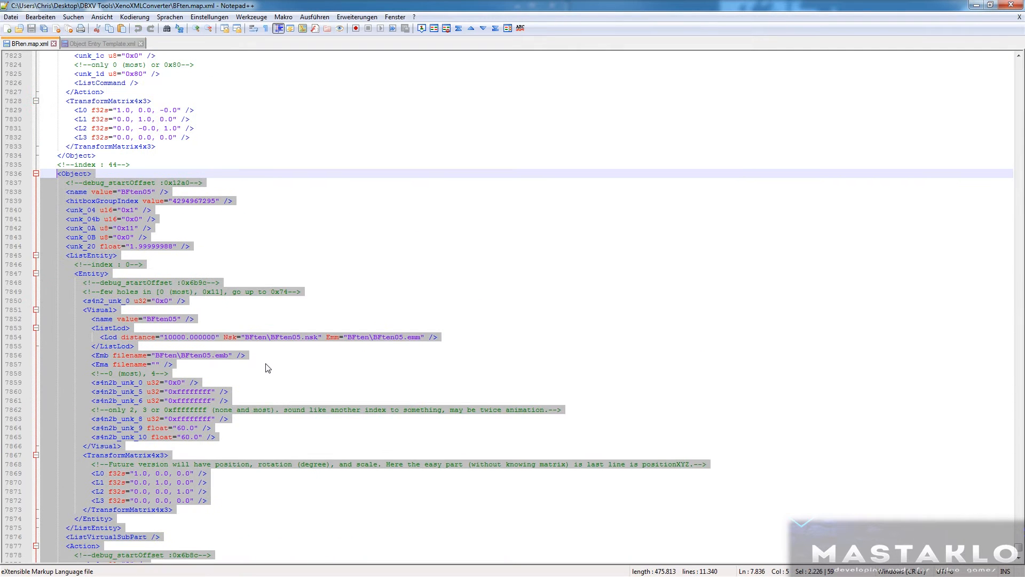
{"action": "left_click", "coordinate": [102, 43]}
{"action": "double_click", "coordinate": [185, 83]}
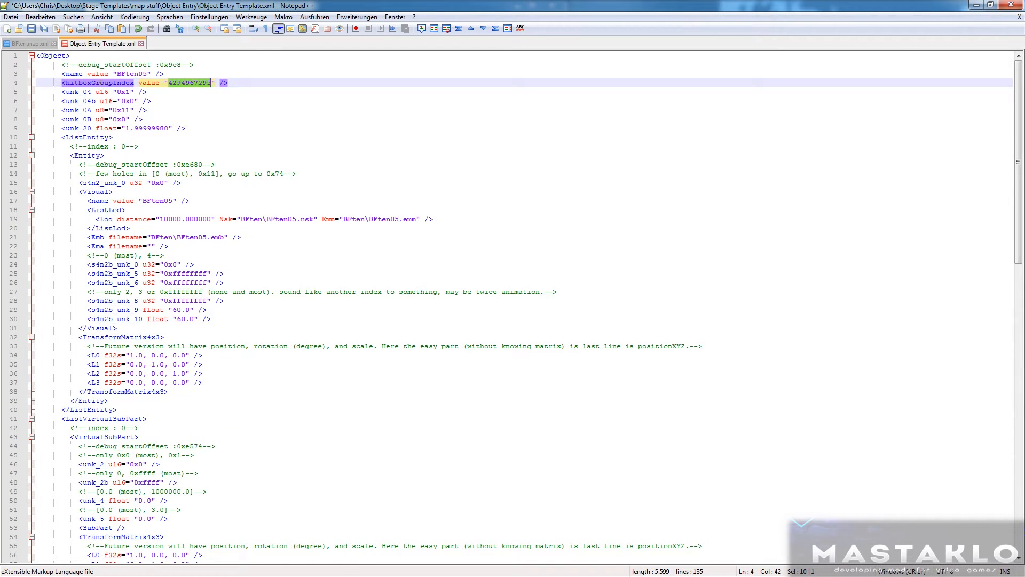
Copy the entire object template and paste it over the selected BFten05 Object entry in BFten.map.xml.
{"action": "key", "text": "ctrl+a"}
{"action": "key", "text": "ctrl+c"}
{"action": "key", "text": "ctrl+Tab"}
{"action": "key", "text": "ctrl+v"}
{"action": "left_click", "coordinate": [976, 5]}
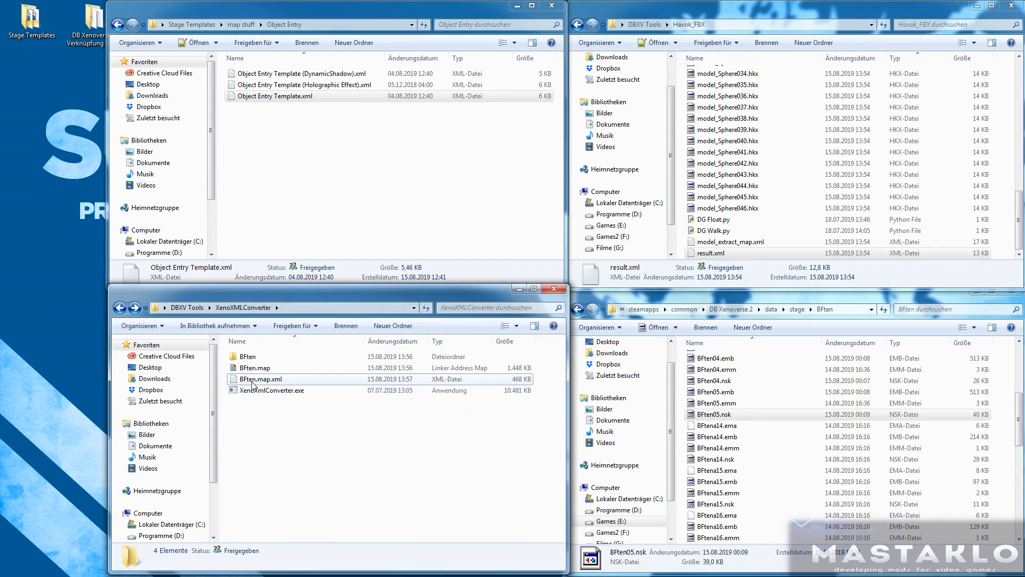
Convert BFten.map.xml back with XenoXmlConverter.exe and copy BFten.map into the game's stage folder, replacing the existing file.
{"action": "left_click_drag", "start_coordinate": [269, 385], "coordinate": [373, 462]}
{"action": "left_click", "coordinate": [838, 387]}
{"action": "key", "text": "alt+Left"}
{"action": "left_click_drag", "start_coordinate": [255, 368], "coordinate": [994, 407]}
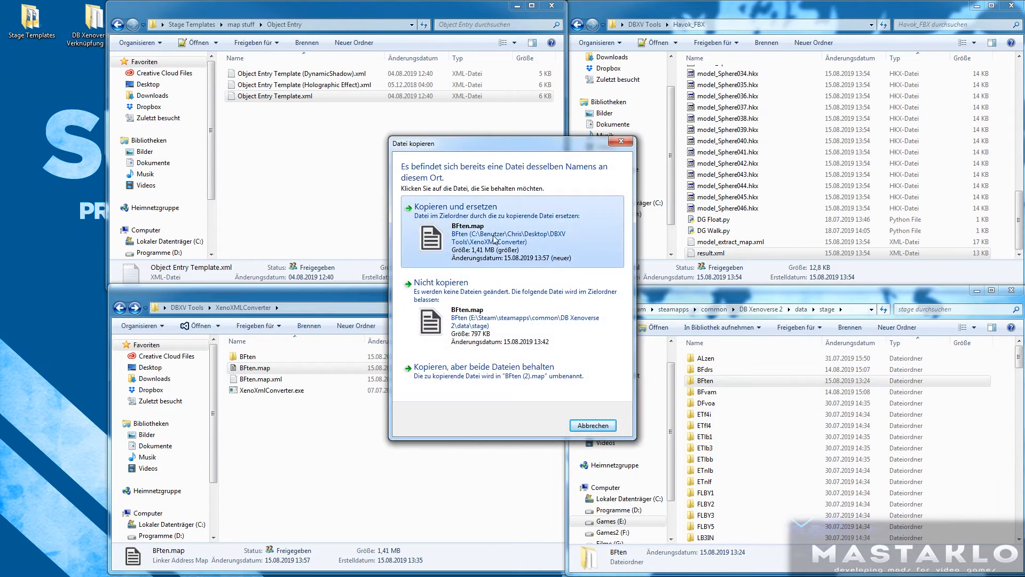
{"action": "left_click", "coordinate": [494, 239]}
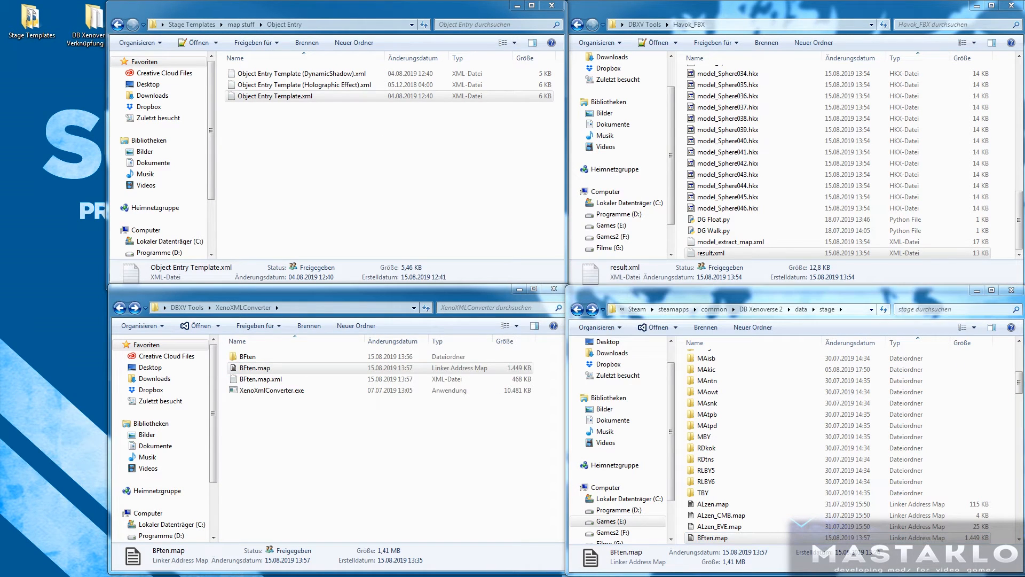